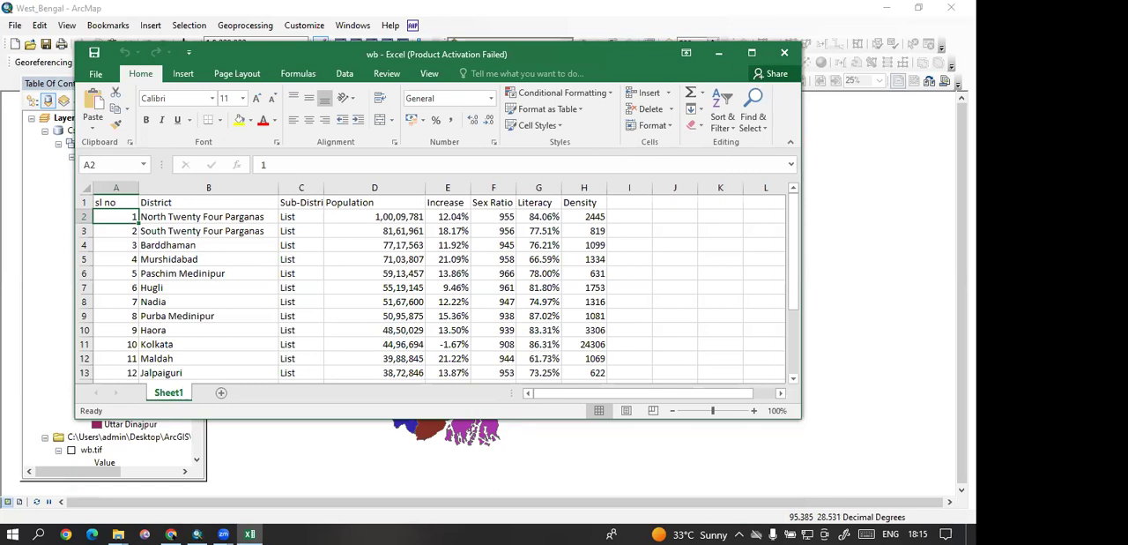
Step: Enlarge the wb workbook and examine its District, Population, Increase and Sex Ratio columns for the West Bengal districts
left_click(751, 52)
left_click(262, 229)
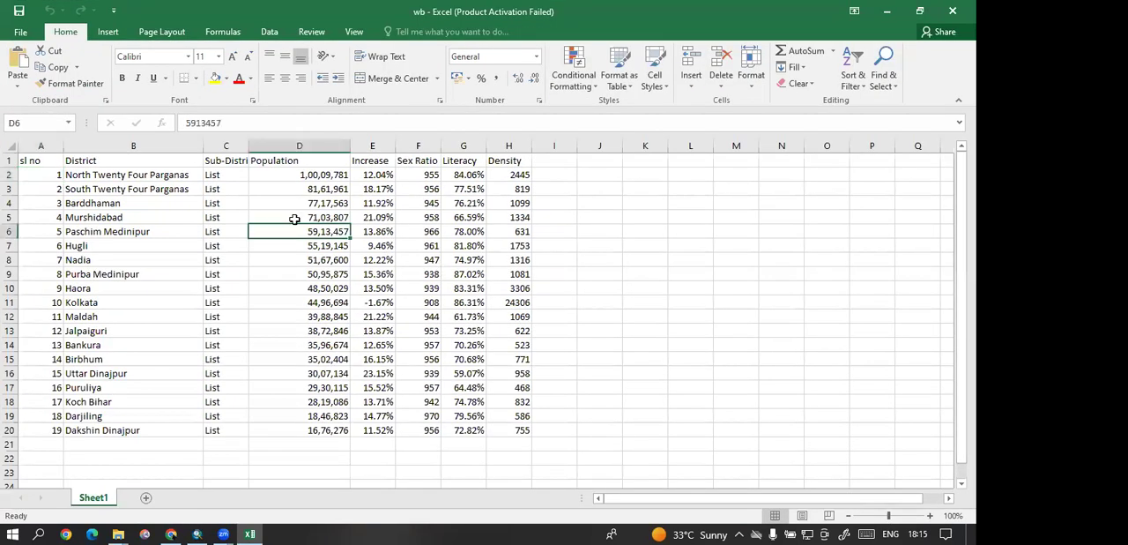
key("ctrl+Up")
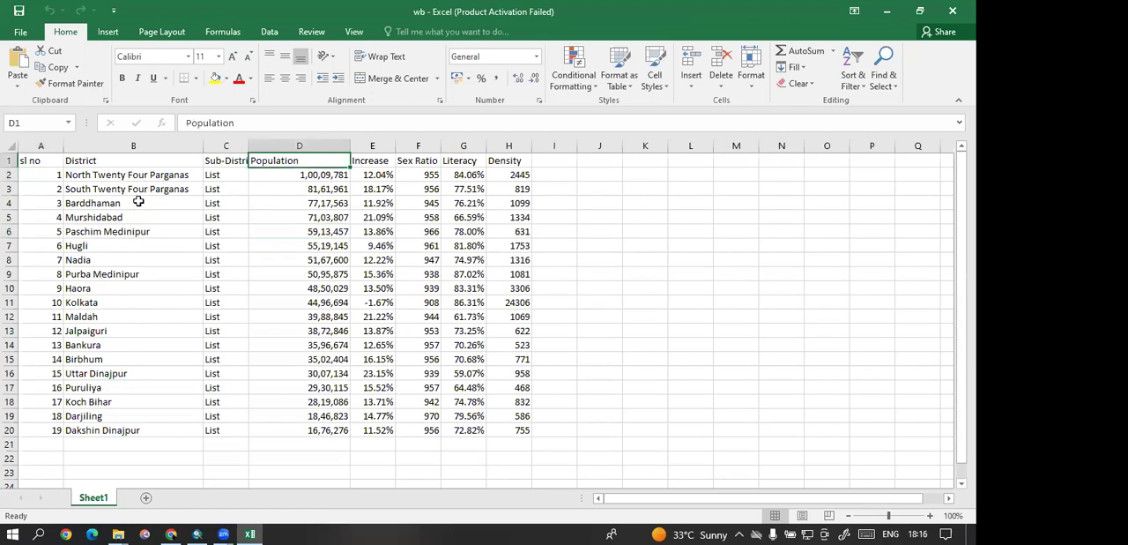
key("Left")
key("Left")
key("Down")
key("Down")
key("Down")
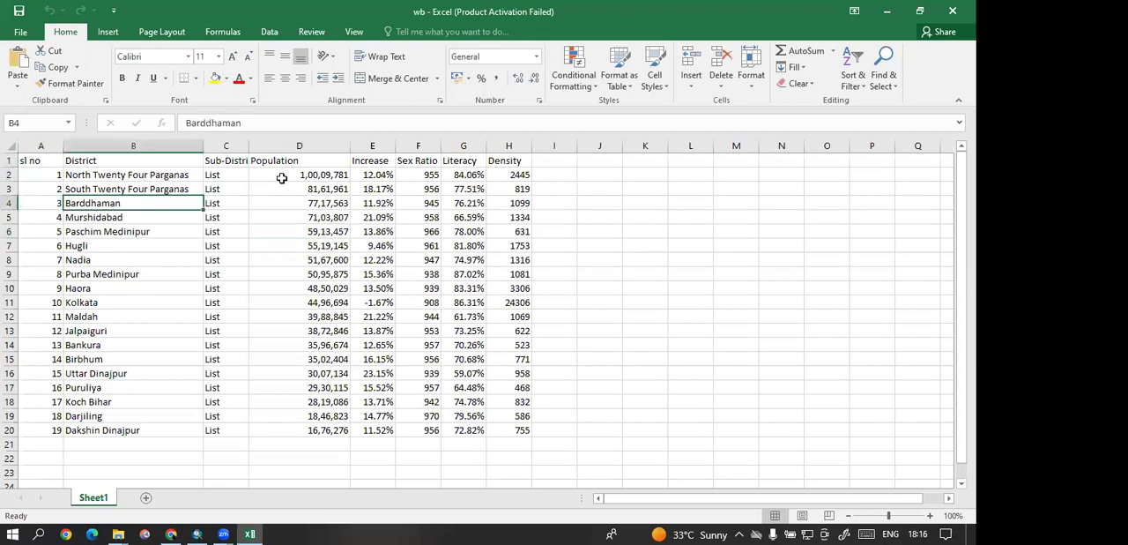
left_click(308, 175)
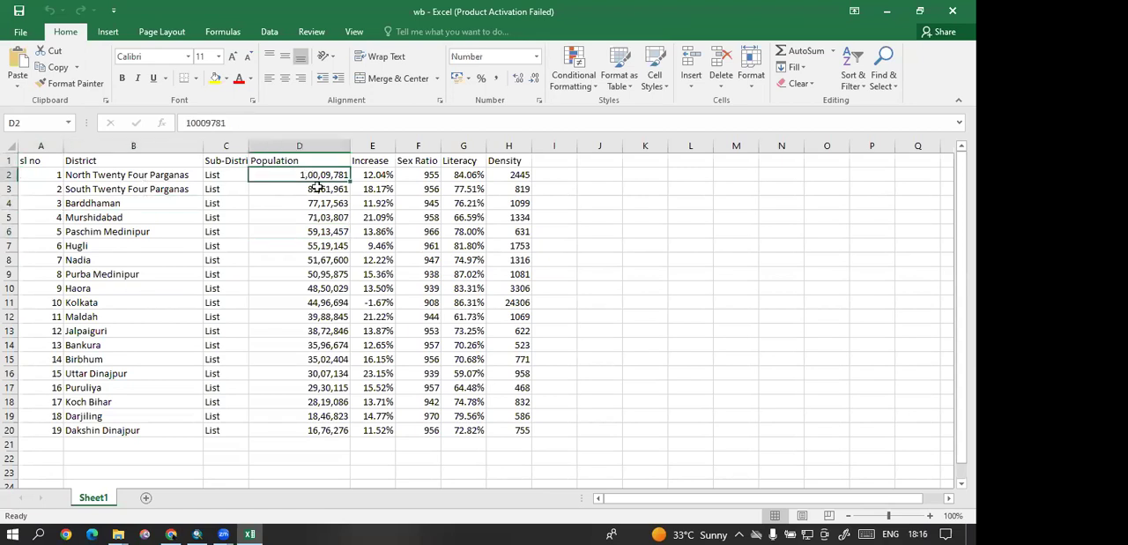
left_click(331, 188)
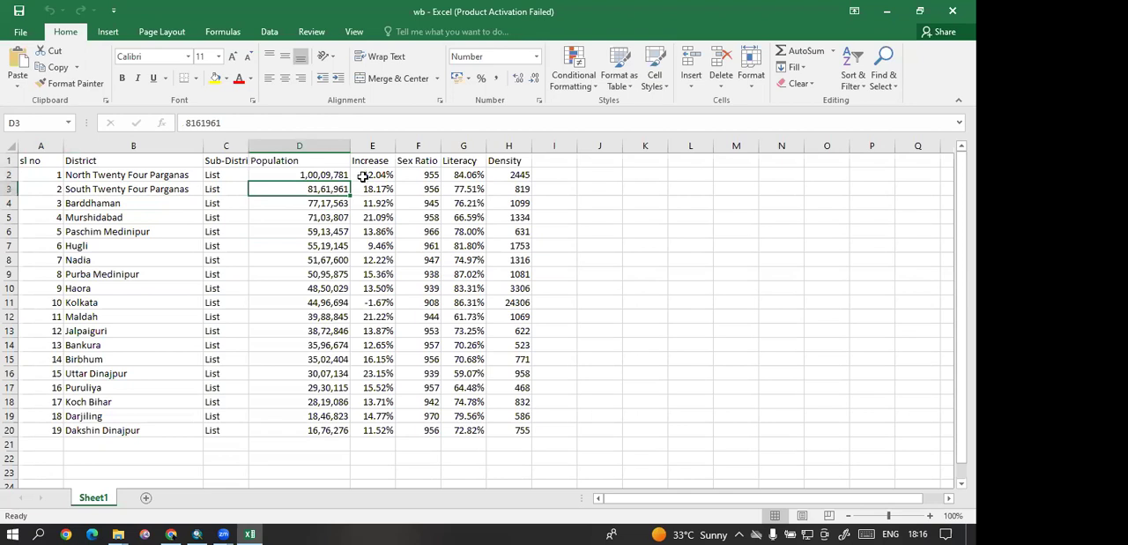
left_click(363, 175)
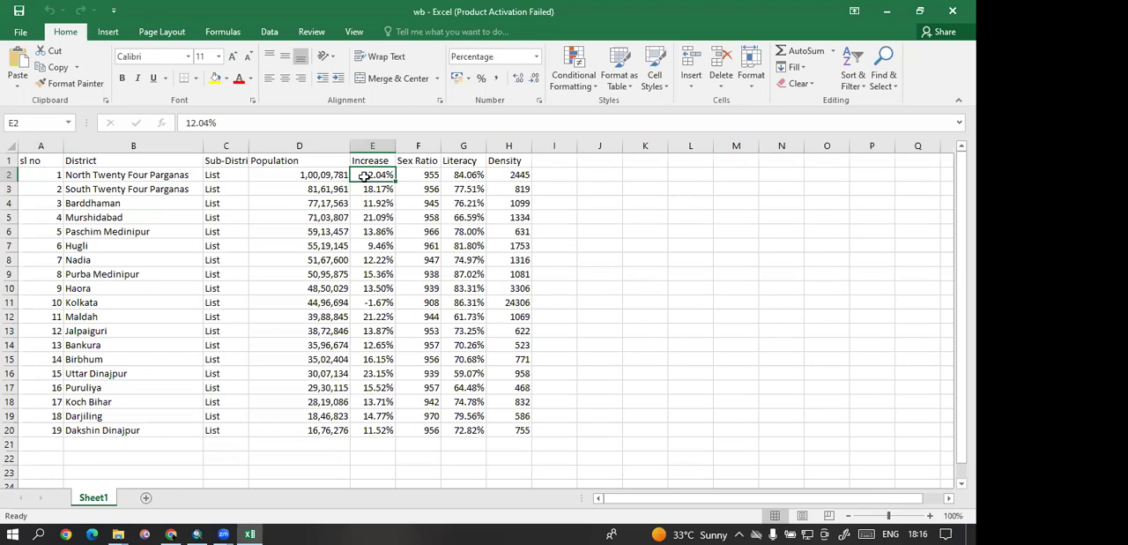
left_click(434, 175)
left_click(543, 179)
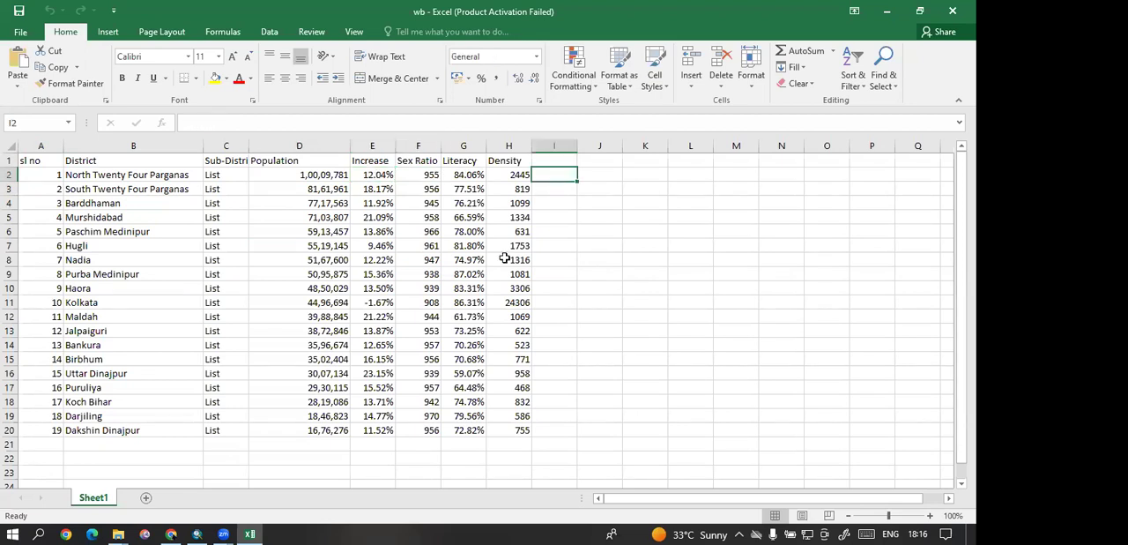
Step: Switch to ArcMap and examine the districts of the WestBengalBoundary layer from north to south
left_click(887, 10)
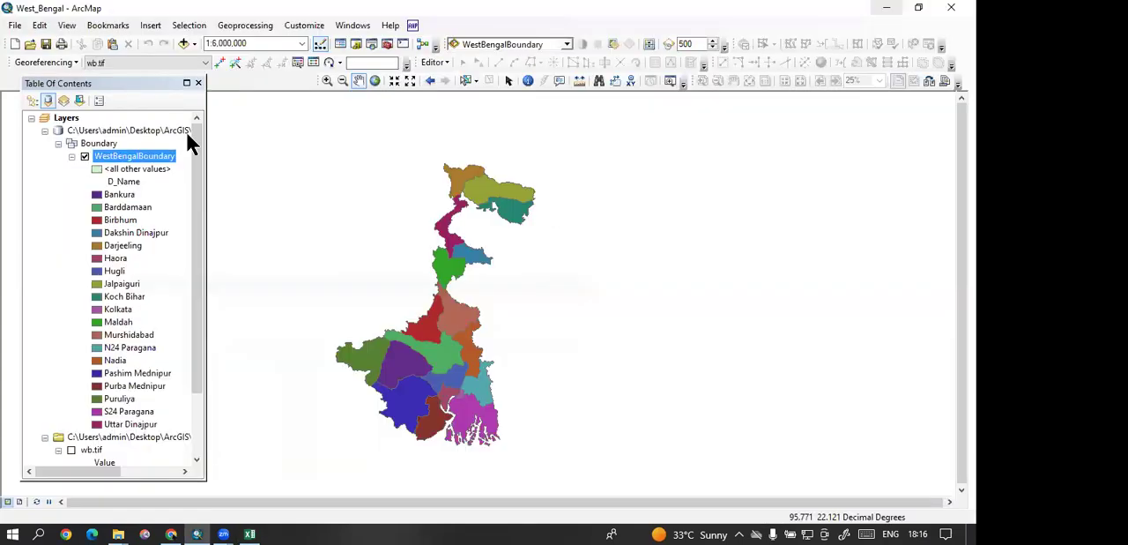
left_click_drag(567, 248, 582, 235)
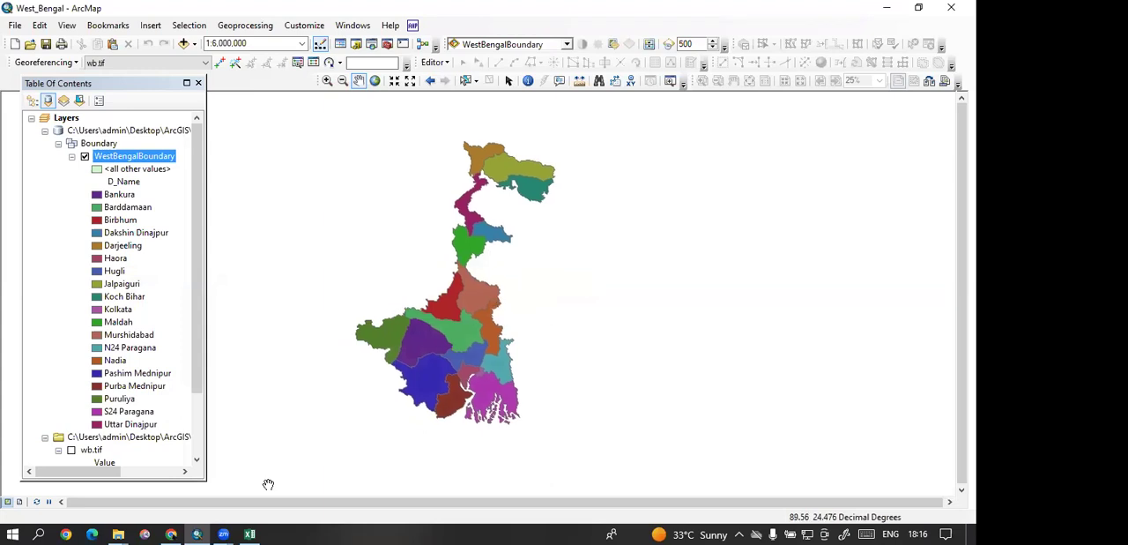
left_click(250, 533)
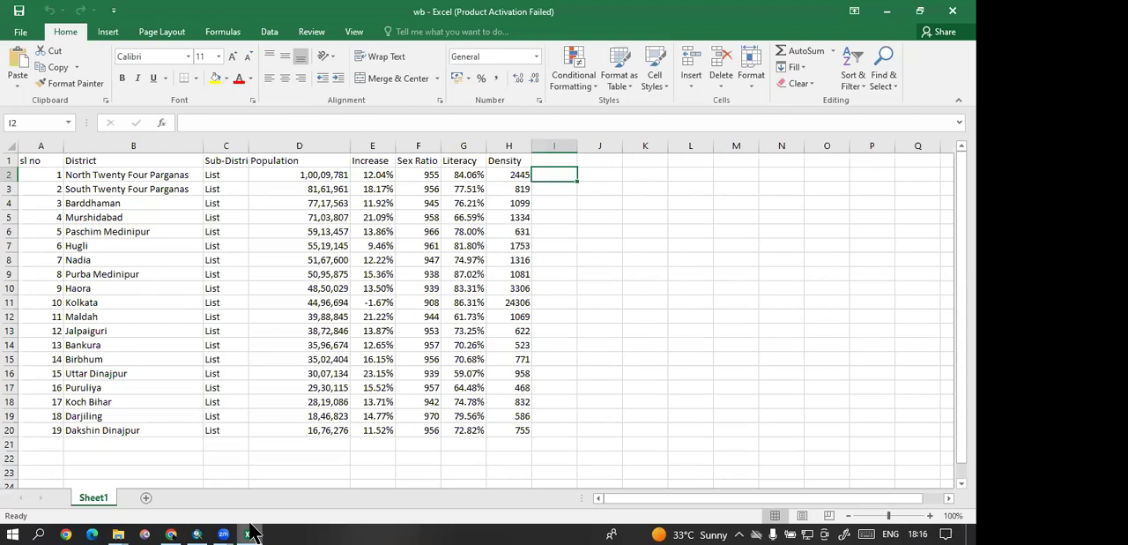
left_click(252, 532)
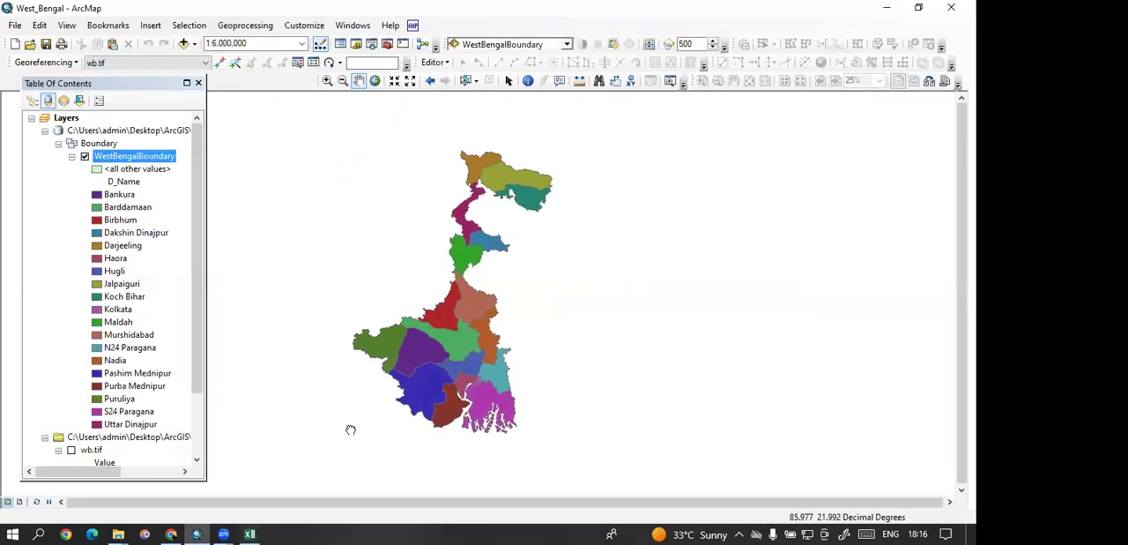
scroll(454, 257, "down", 2)
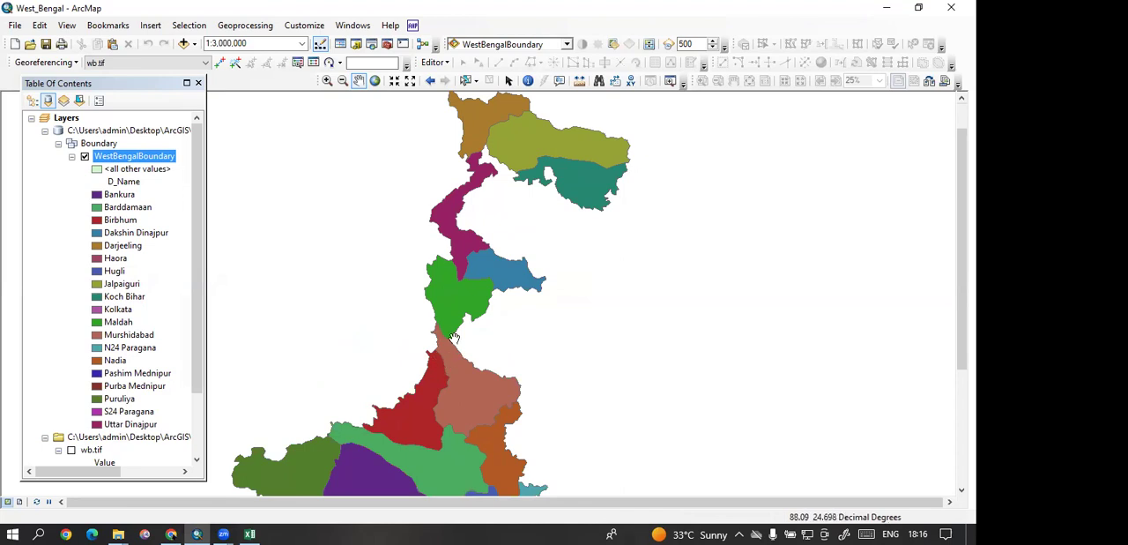
left_click_drag(481, 338, 472, 232)
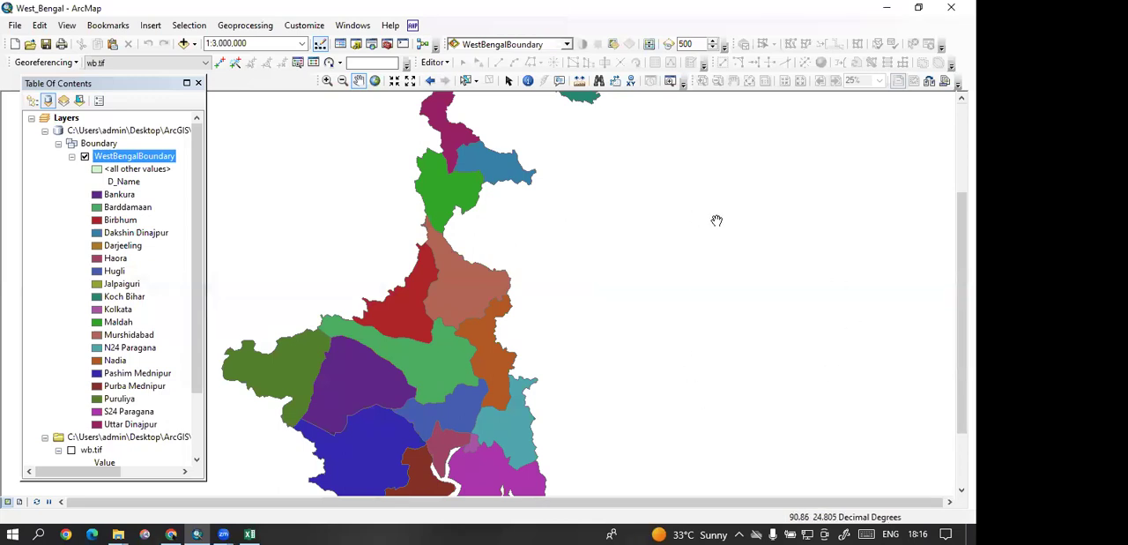
left_click_drag(716, 221, 700, 326)
scroll(508, 227, "up", 1)
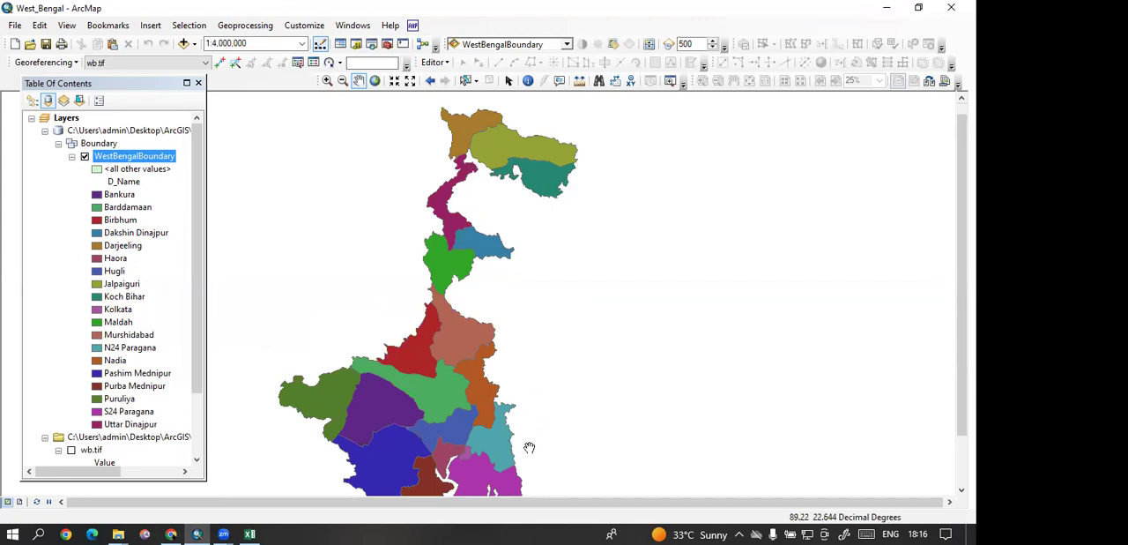
left_click_drag(522, 424, 535, 381)
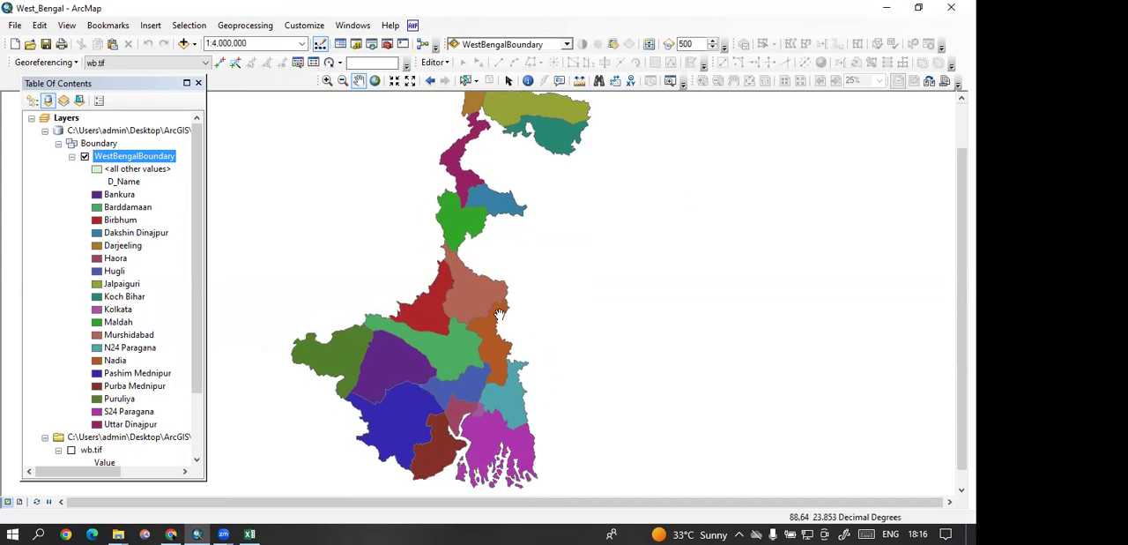
scroll(456, 277, "up", 1)
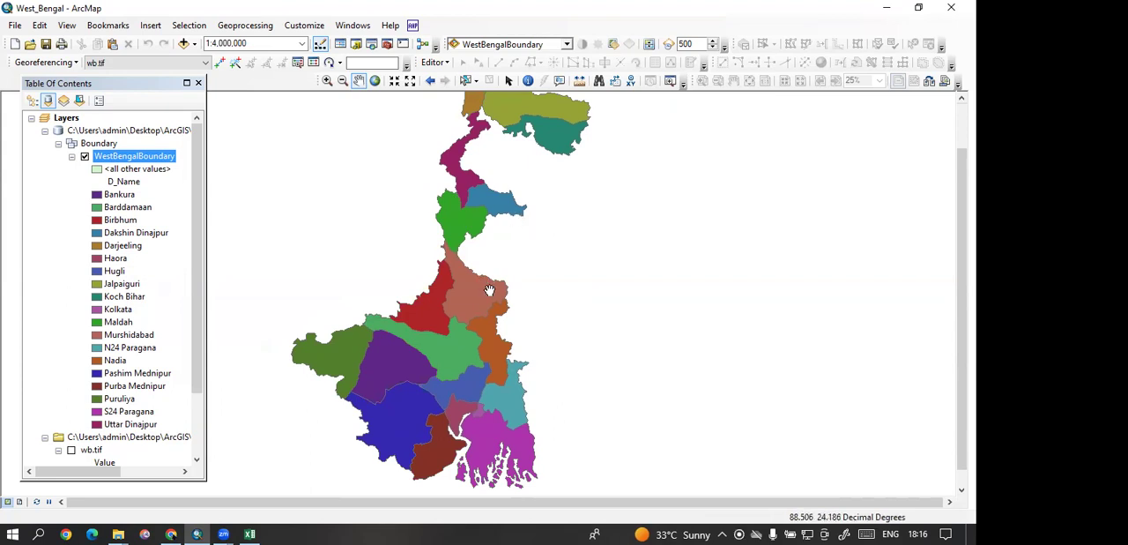
Step: Open the attribute table of the WestBengalBoundary layer and start adding a new field to it
left_click(249, 533)
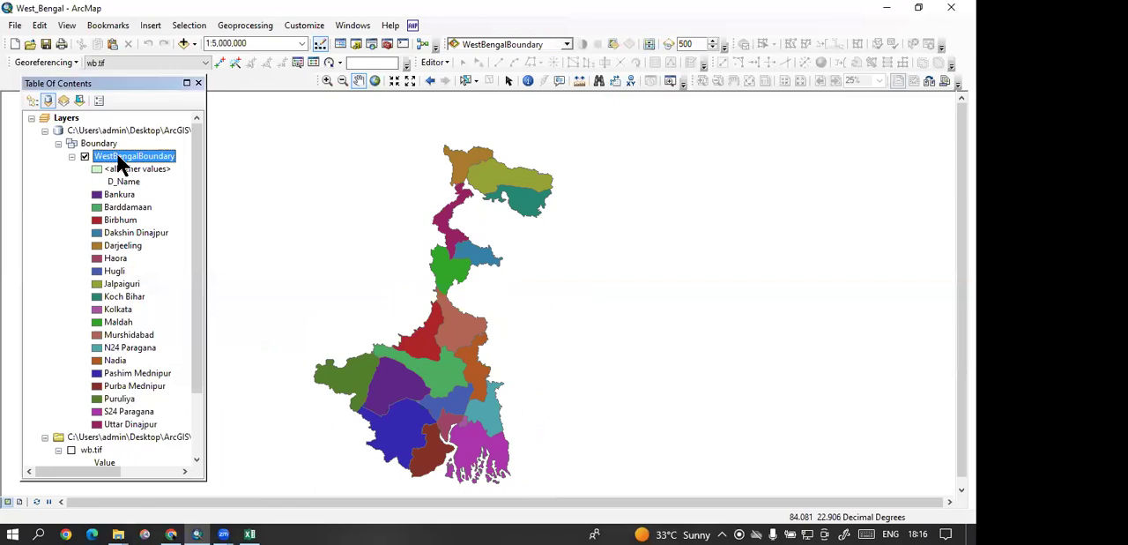
right_click(117, 153)
left_click(146, 197)
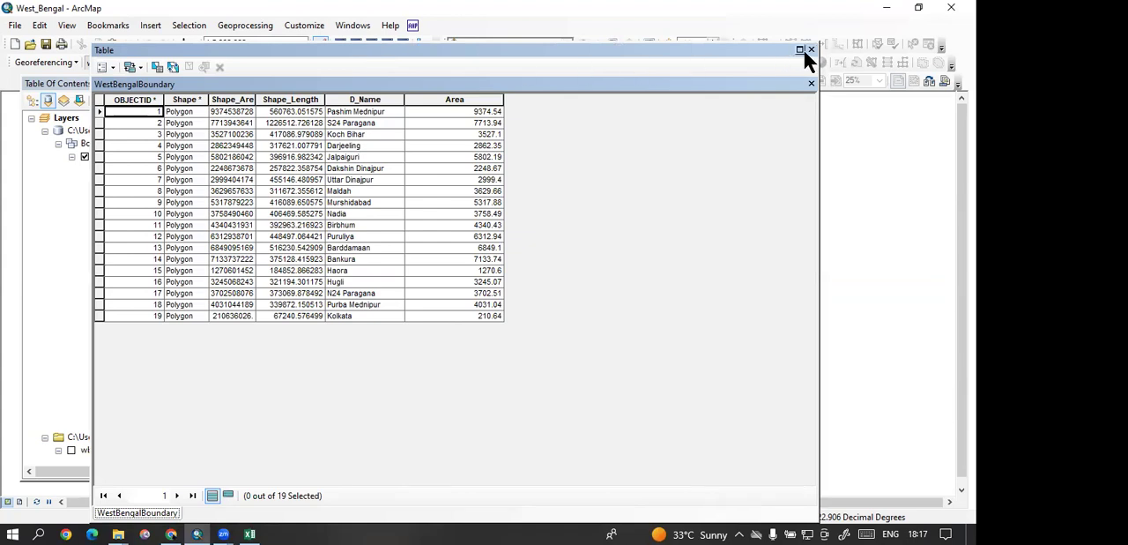
left_click_drag(690, 55, 852, 97)
left_click(311, 106)
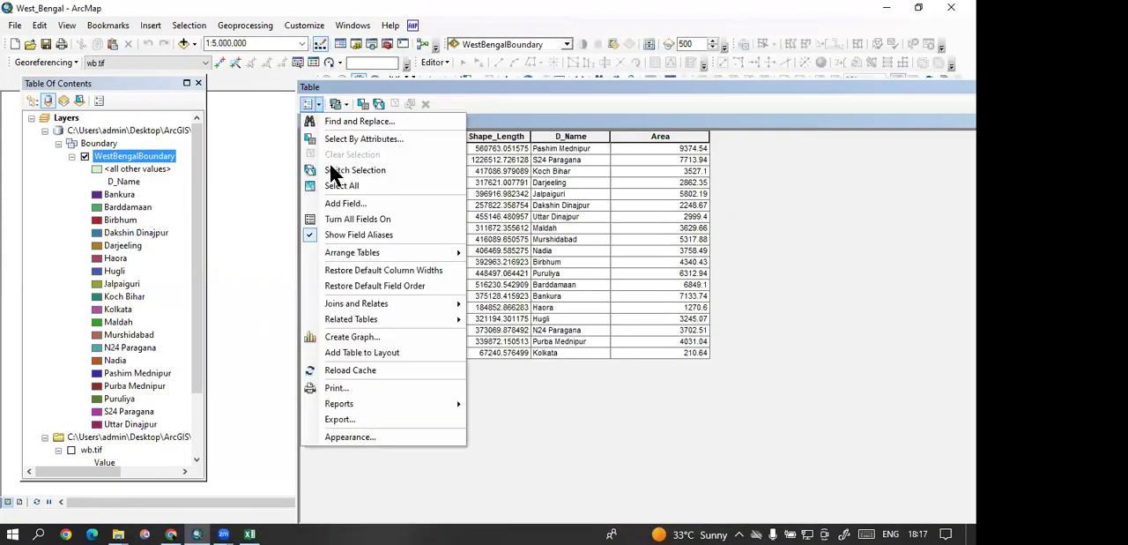
left_click(338, 197)
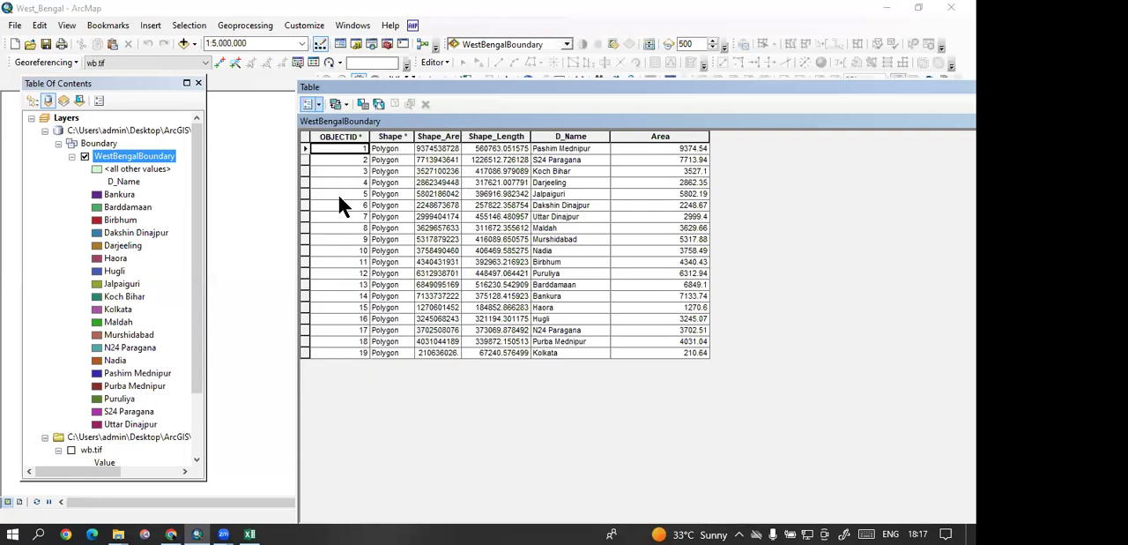
Step: Review the Population, Increase, Sex Ratio, Literacy and Density headings in the wb workbook, and close the workbook
left_click(250, 533)
left_click(276, 165)
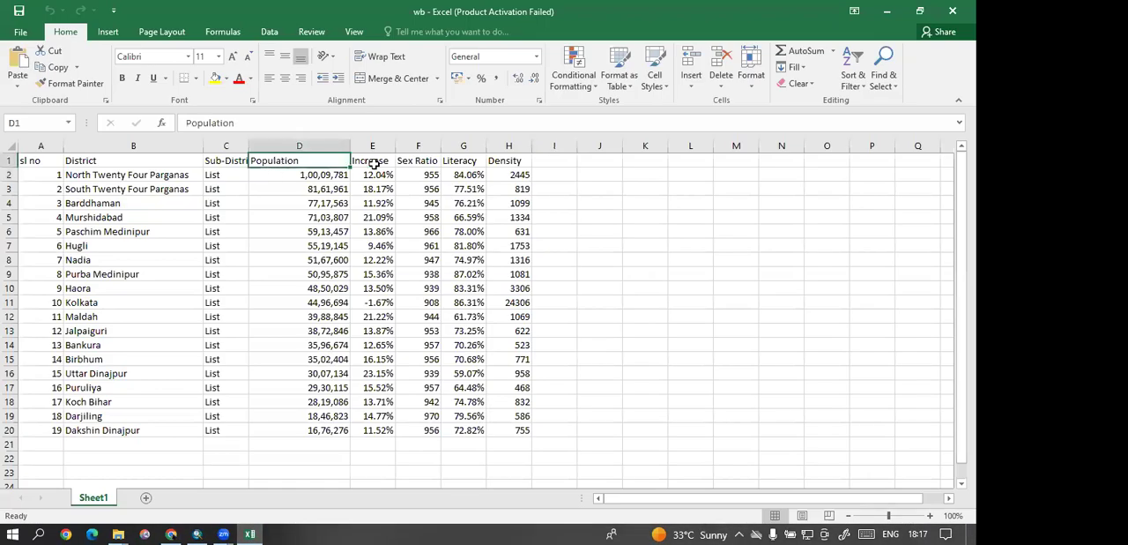
left_click(374, 164)
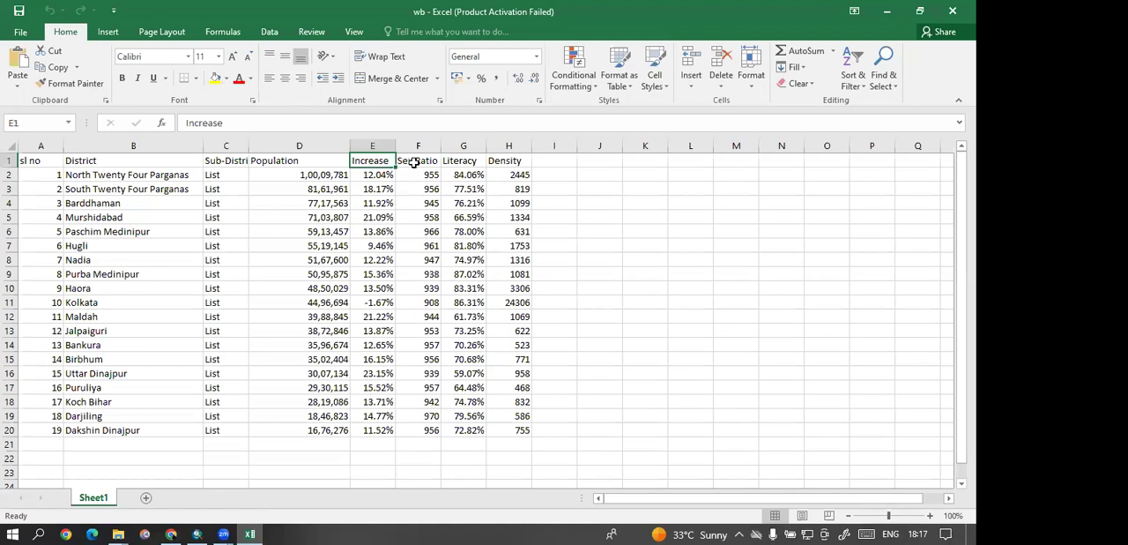
left_click(414, 162)
left_click(464, 162)
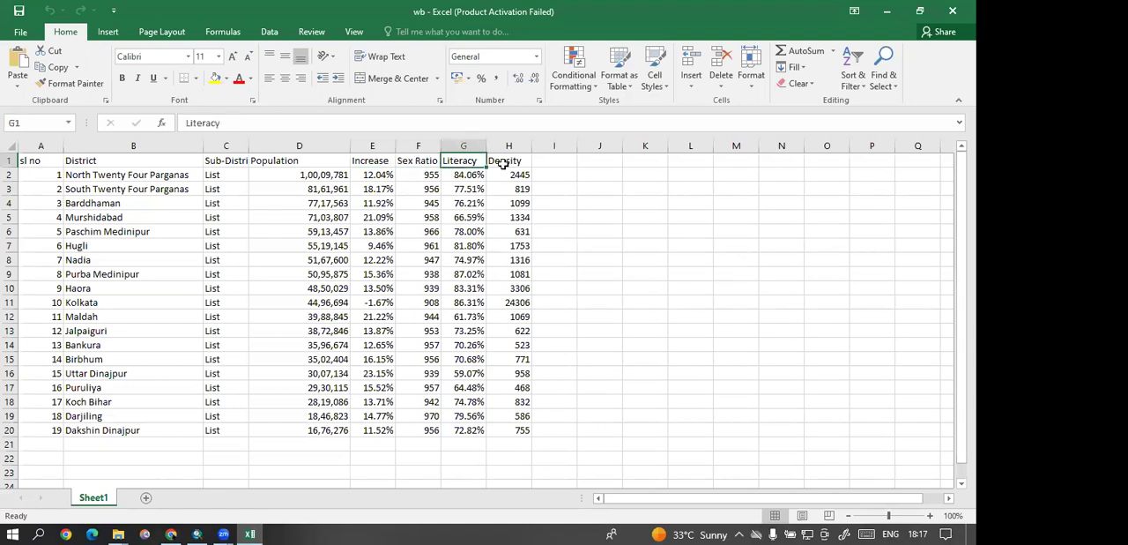
left_click(501, 162)
left_click(949, 13)
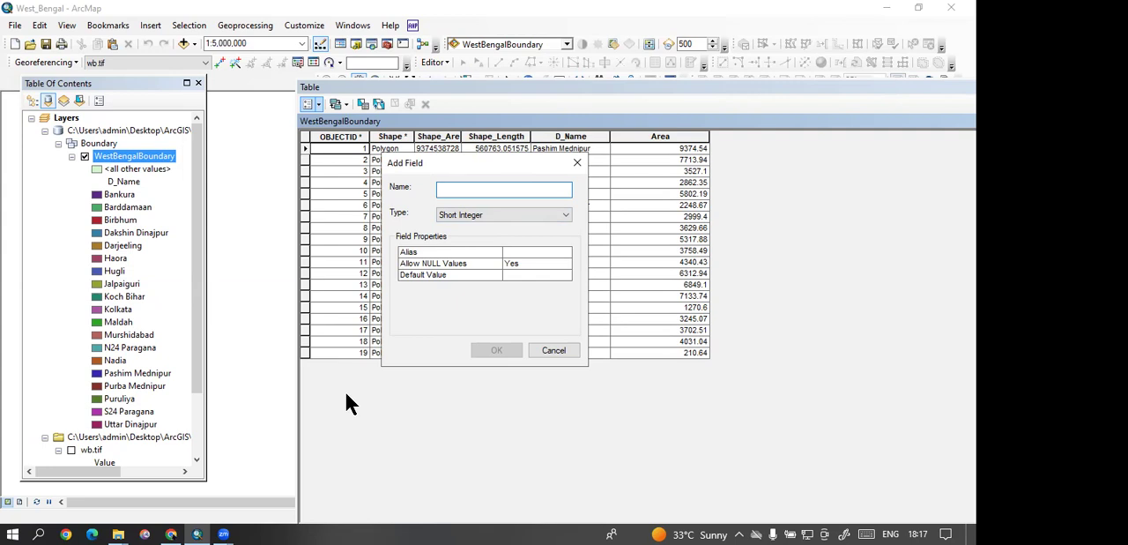
Step: Cancel adding the new field and close the WestBengalBoundary attribute table
left_click(577, 163)
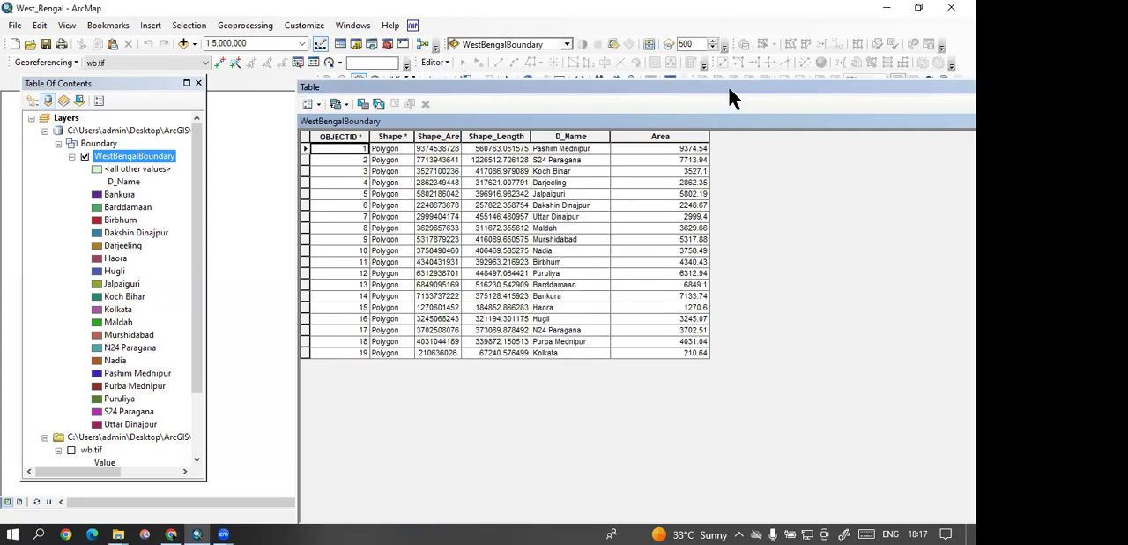
left_click_drag(729, 87, 614, 92)
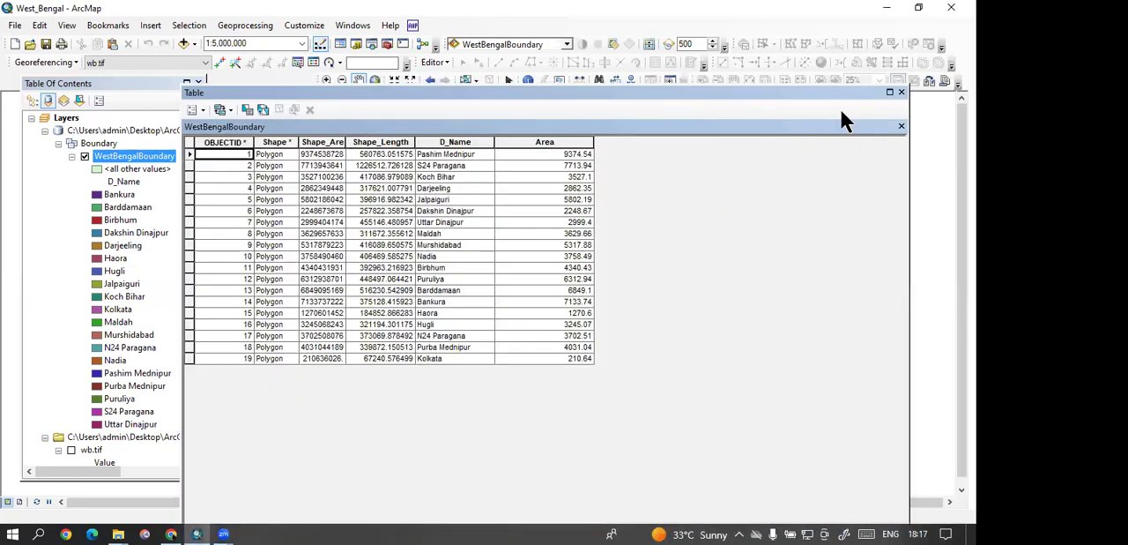
left_click(901, 91)
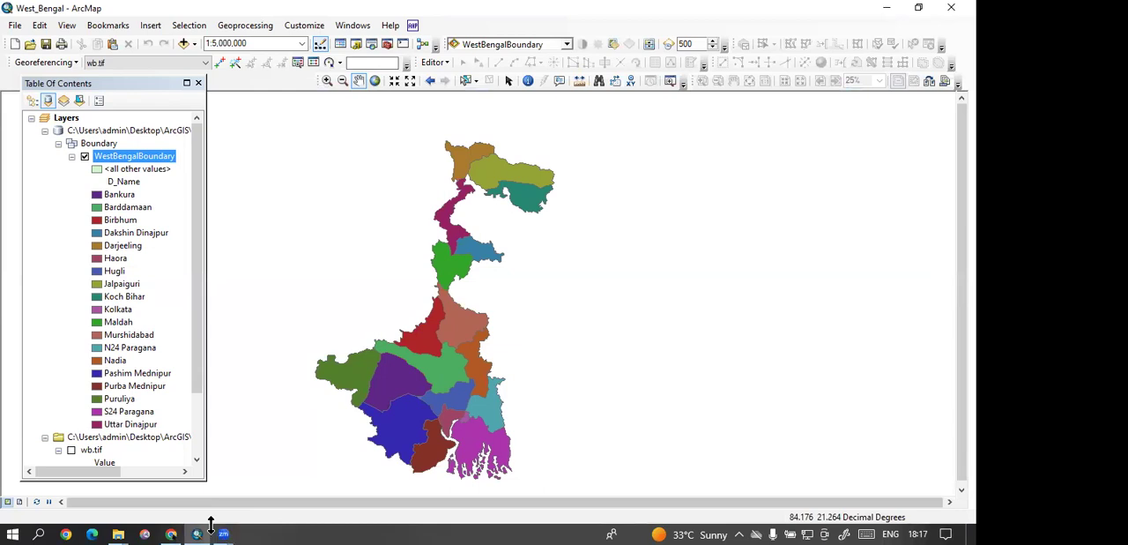
Step: Reopen the WestBengalBoundary attribute table and select the first record's D_Name cell
right_click(124, 155)
left_click(156, 200)
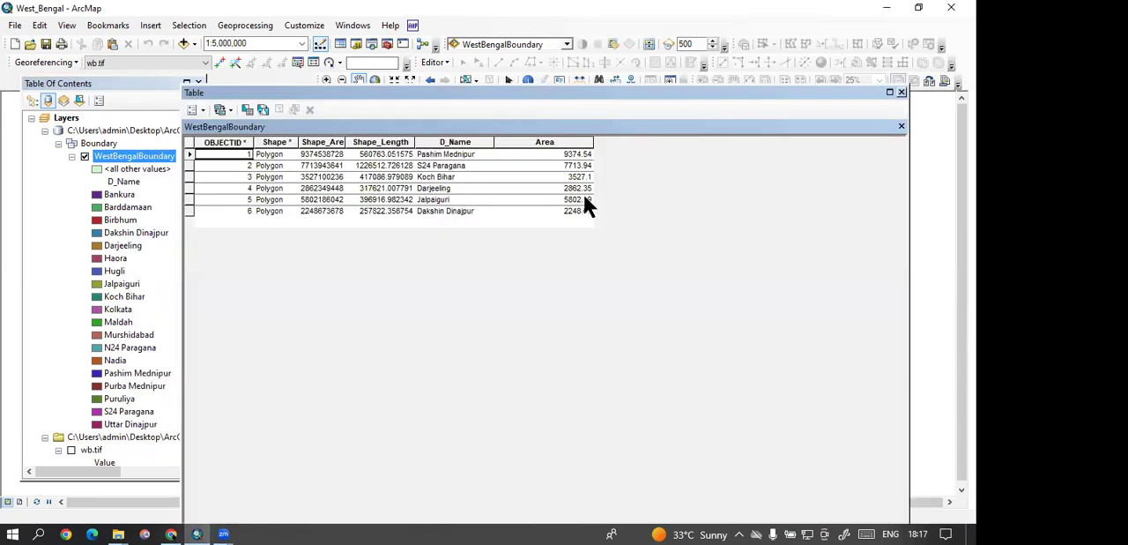
left_click(468, 153)
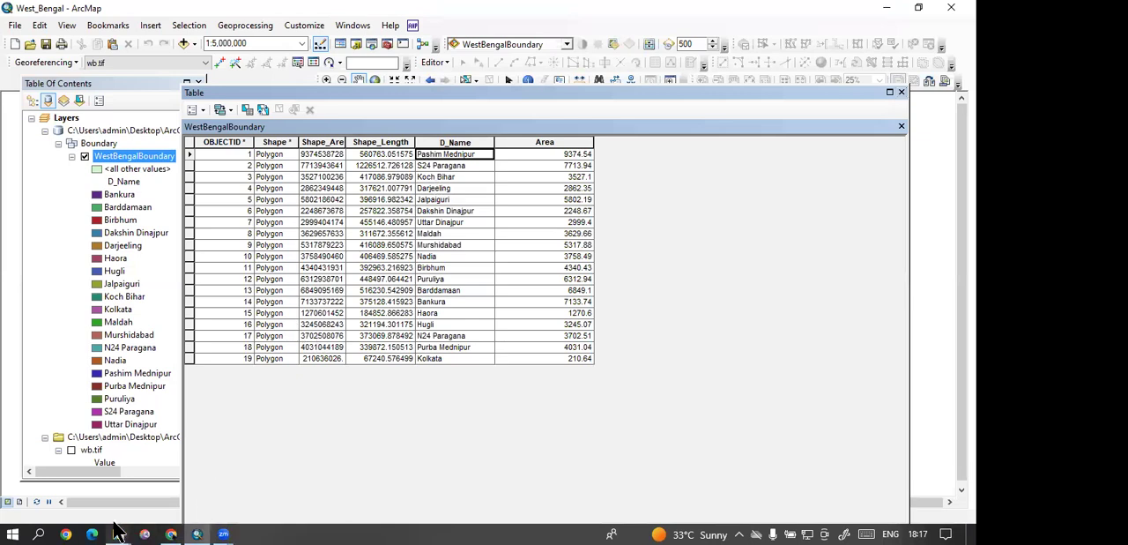
Step: Open the wb workbook from the Downloads folder and reduce its window so the attribute table shows behind it
mouse_move(118, 534)
left_click(197, 474)
left_click(695, 21)
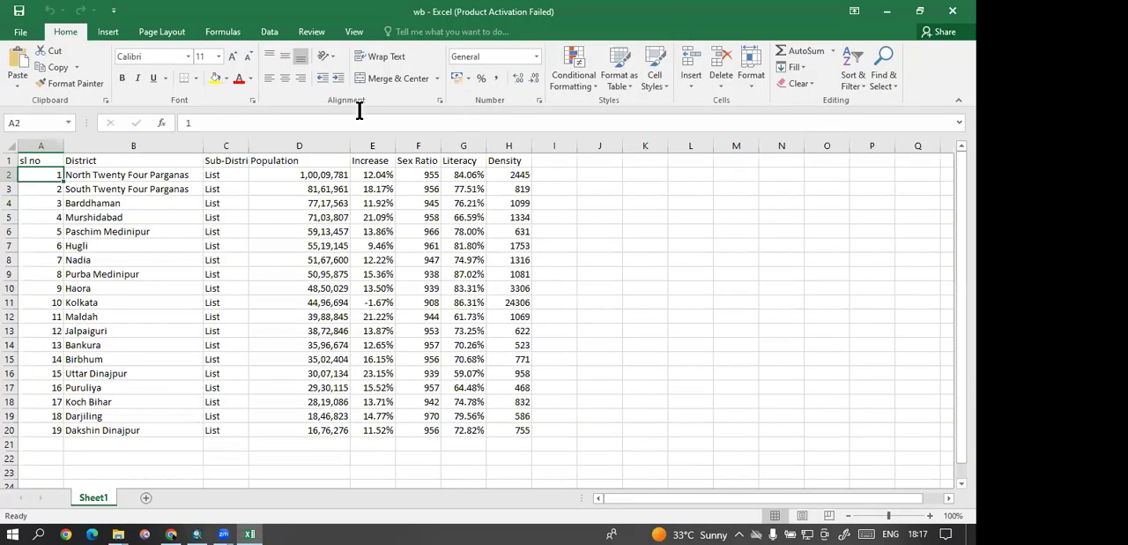
left_click(919, 11)
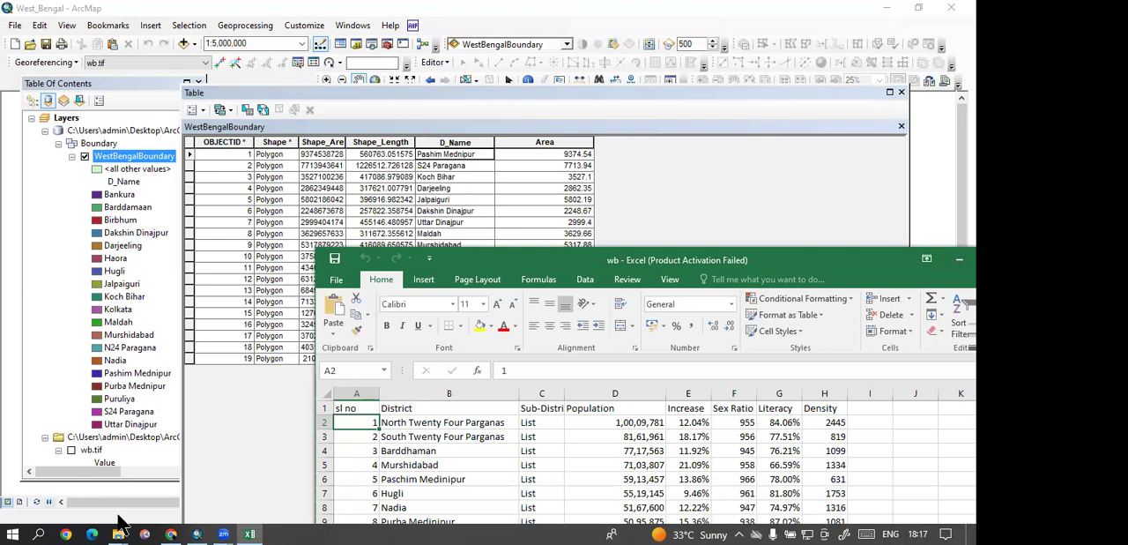
Step: Browse File Explorer to the tools and softwares 2023 folder on Local Disk (D:)
mouse_move(118, 534)
left_click(181, 496)
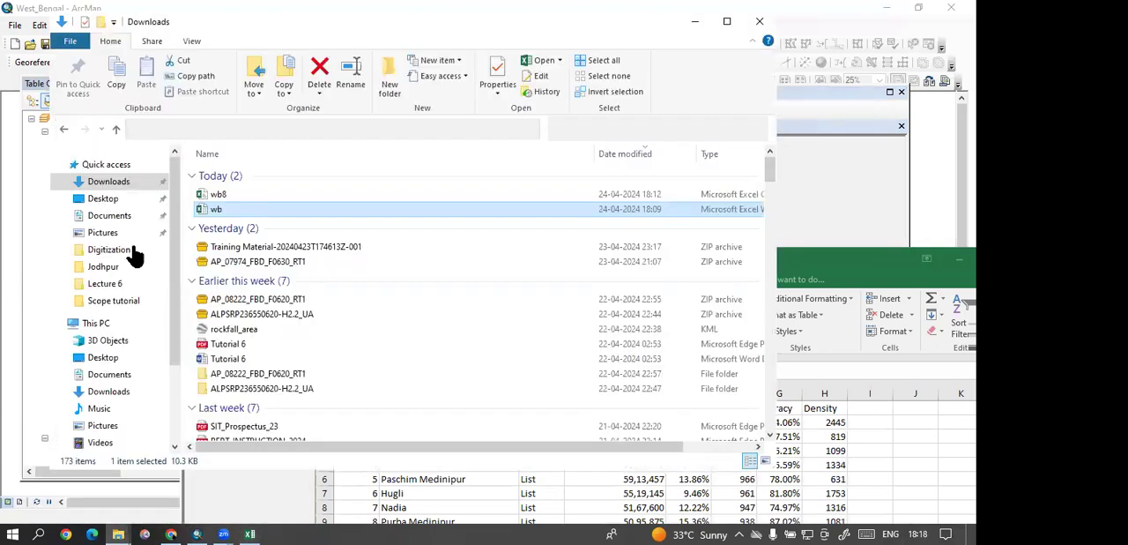
left_click(127, 395)
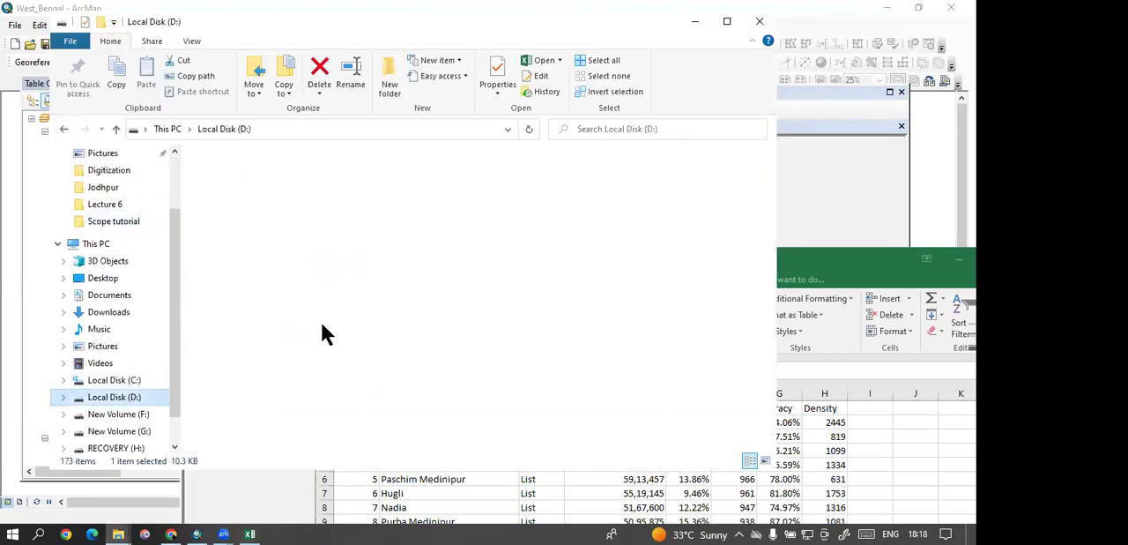
left_click(320, 375)
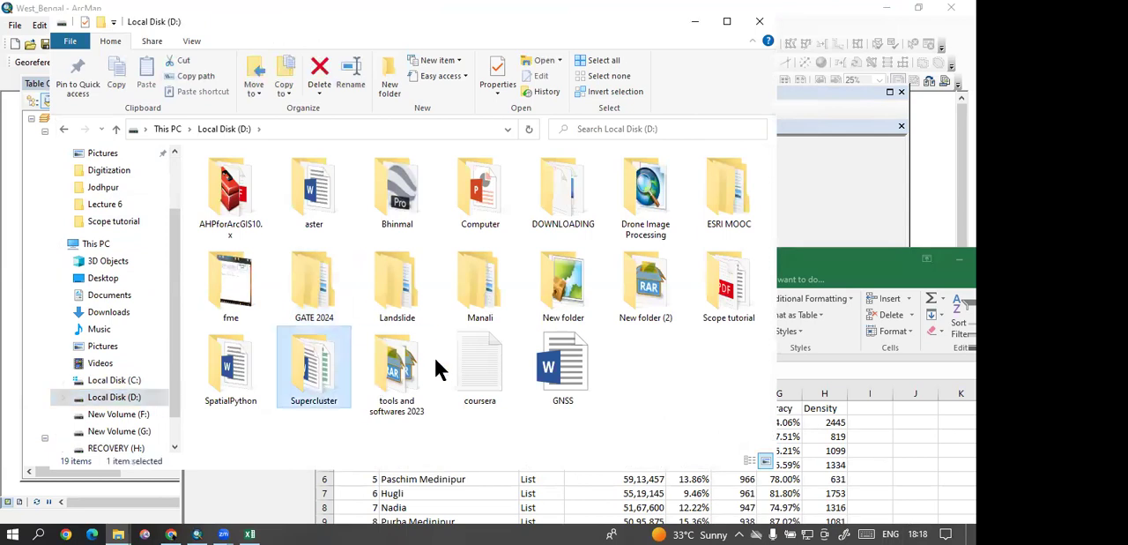
left_click(365, 290)
left_click(363, 372)
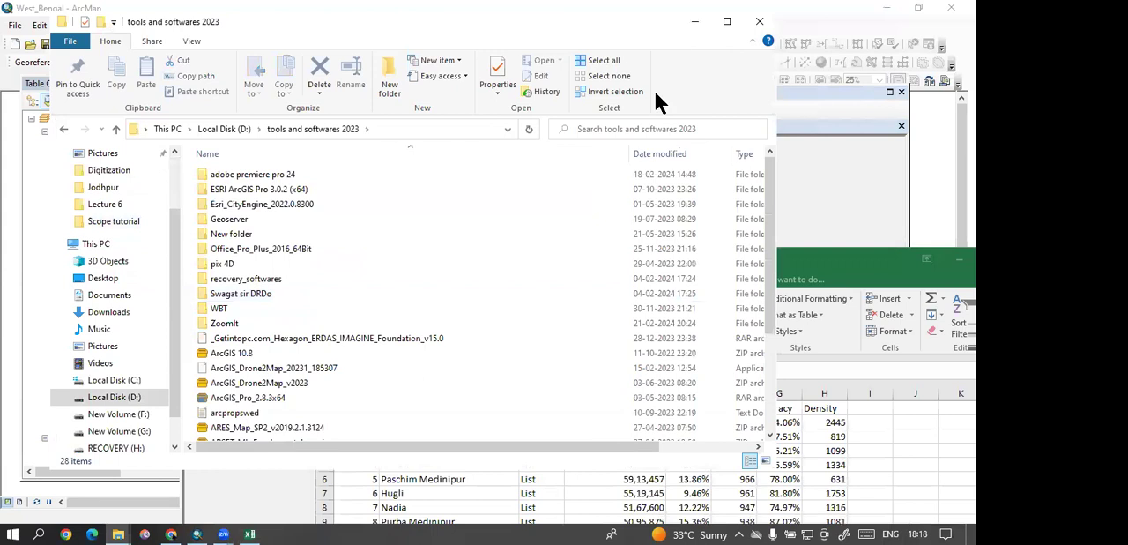
Step: Minimise File Explorer and enlarge the WestBengalBoundary attribute table's text to view the district names
left_click(695, 20)
left_click(499, 240)
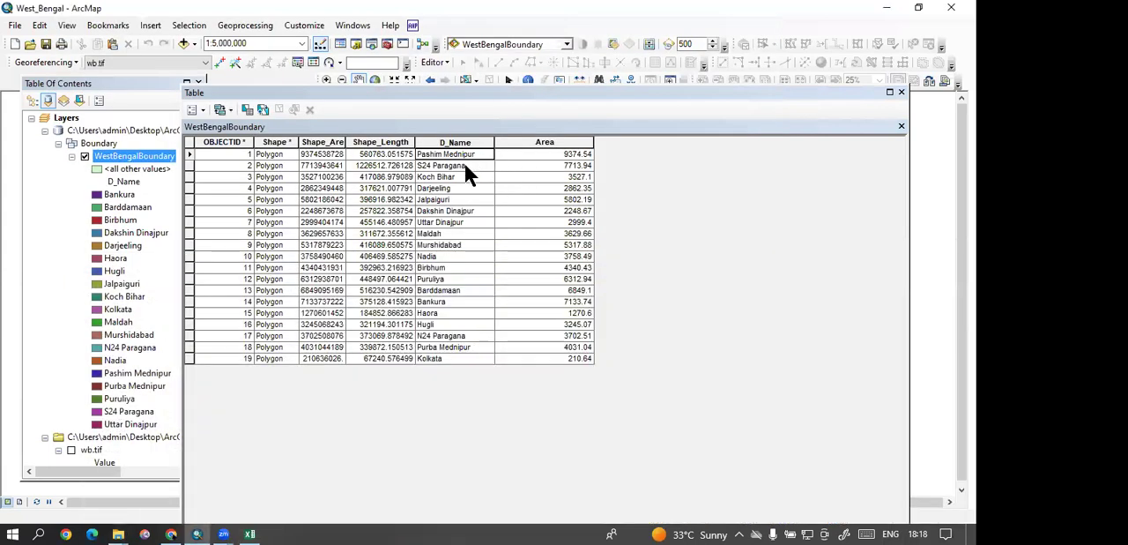
scroll(460, 161, "up", 1)
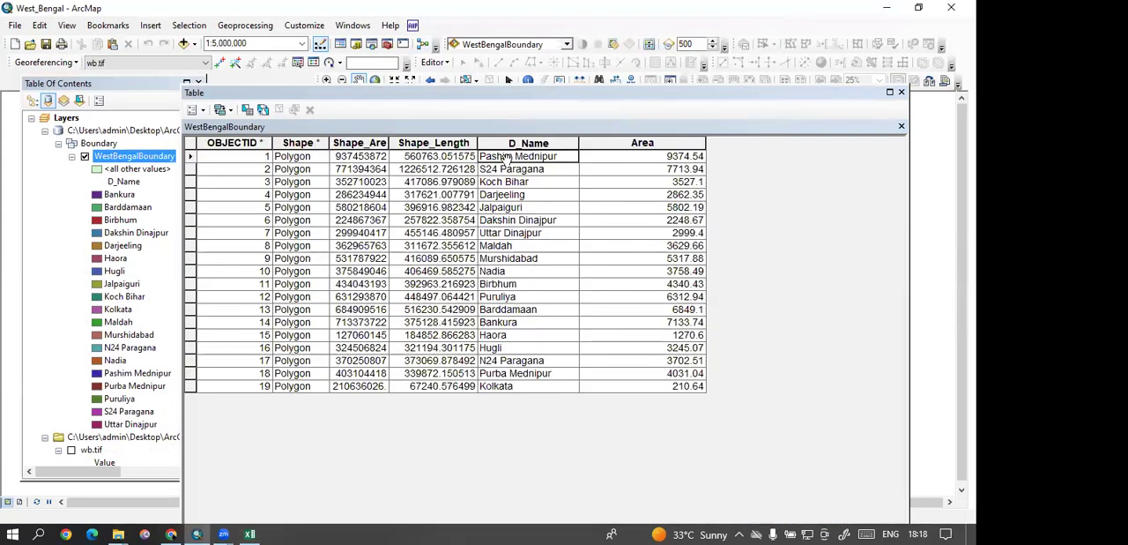
scroll(506, 157, "up", 1)
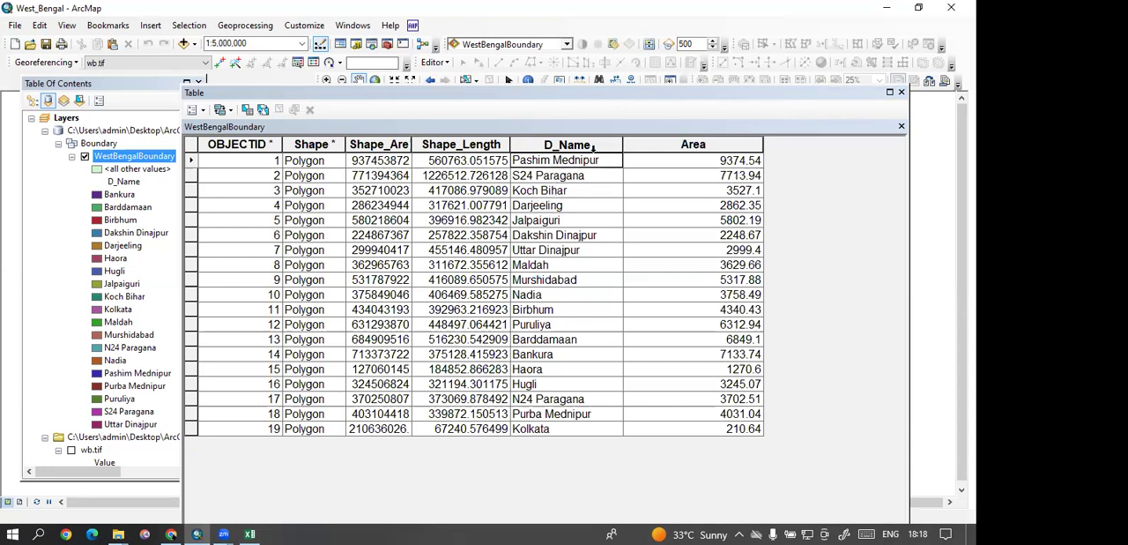
Step: Bring the wb workbook to the front, dismiss the Office activation wizard, and maximise the workbook to view all district rows
left_click(250, 533)
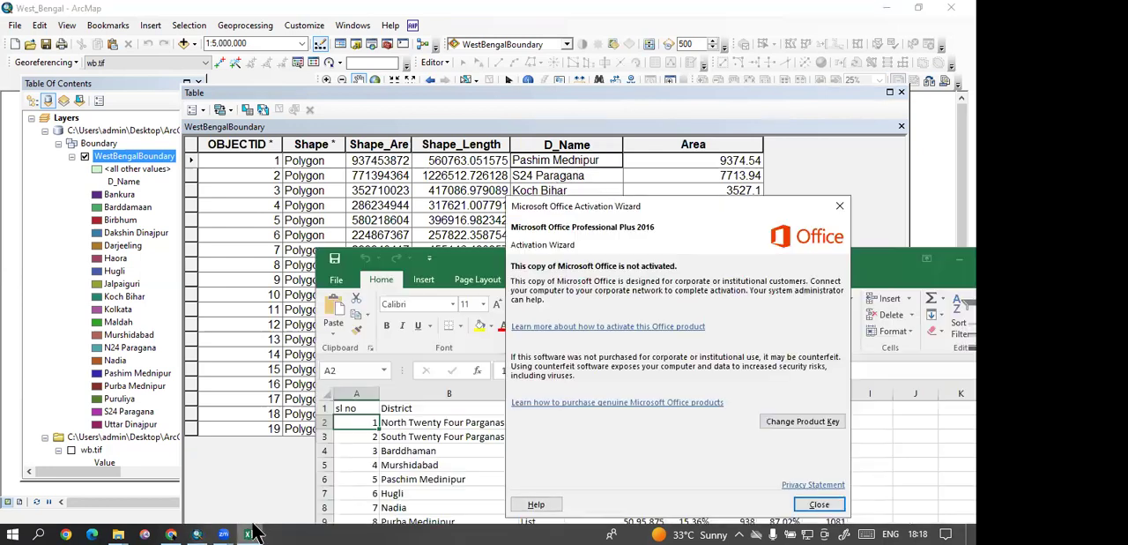
left_click(794, 503)
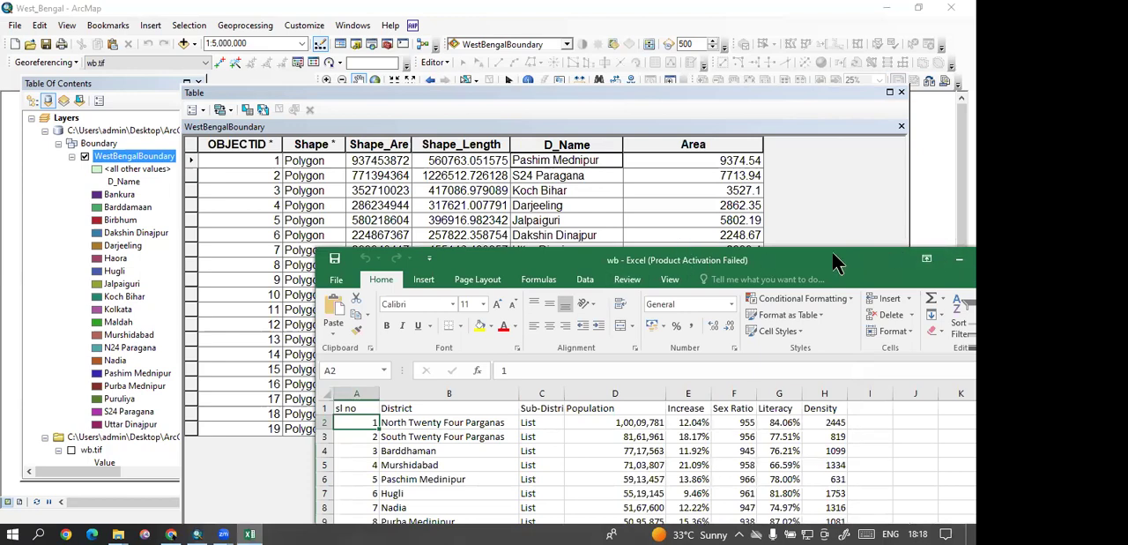
left_click_drag(833, 256, 653, 170)
left_click(781, 172)
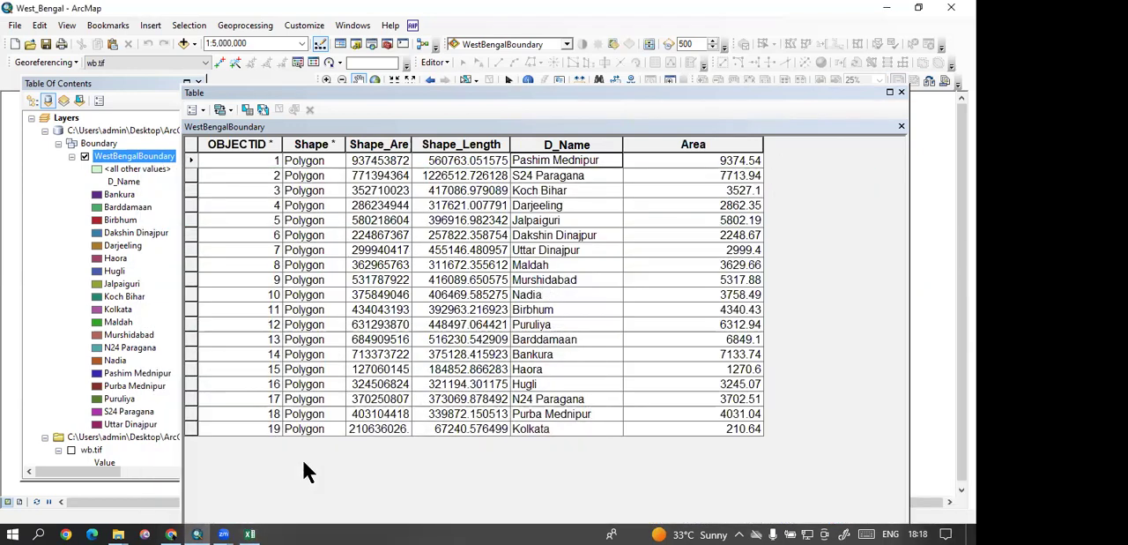
left_click(250, 534)
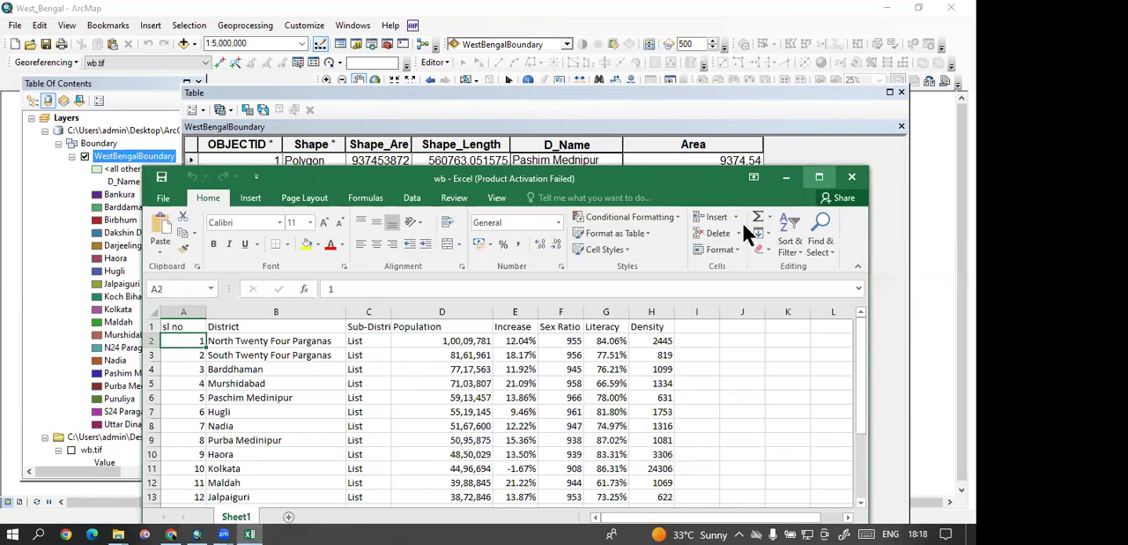
left_click(821, 172)
left_click(539, 261)
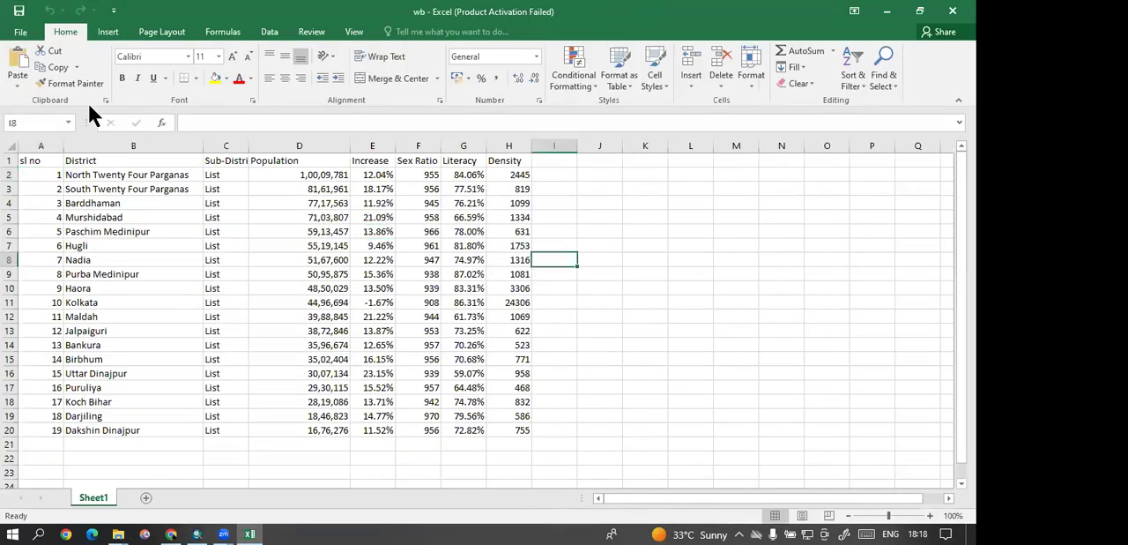
left_click(19, 33)
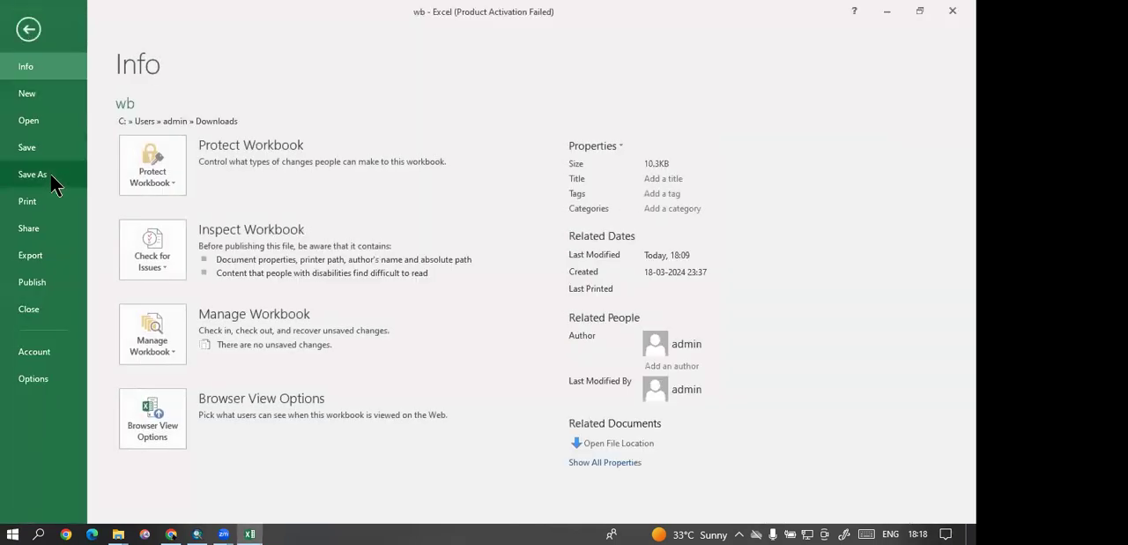
left_click(51, 176)
left_click(373, 132)
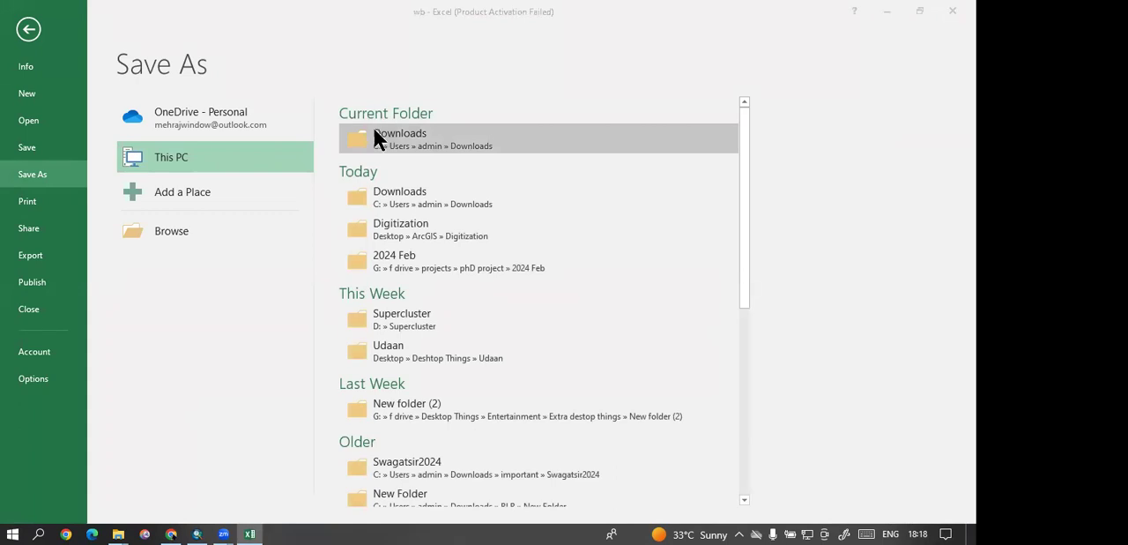
left_click(127, 260)
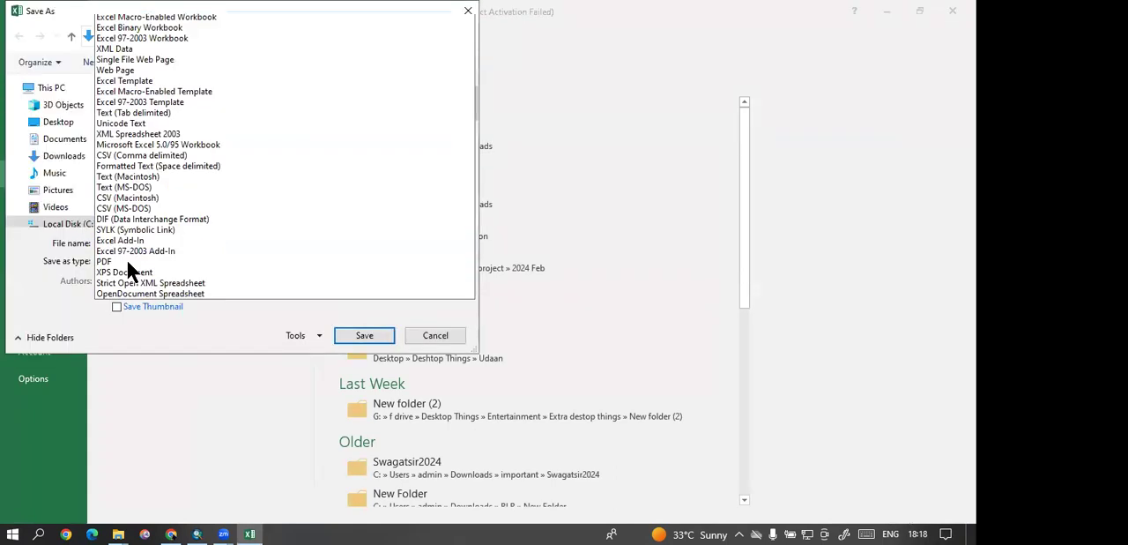
left_click(61, 269)
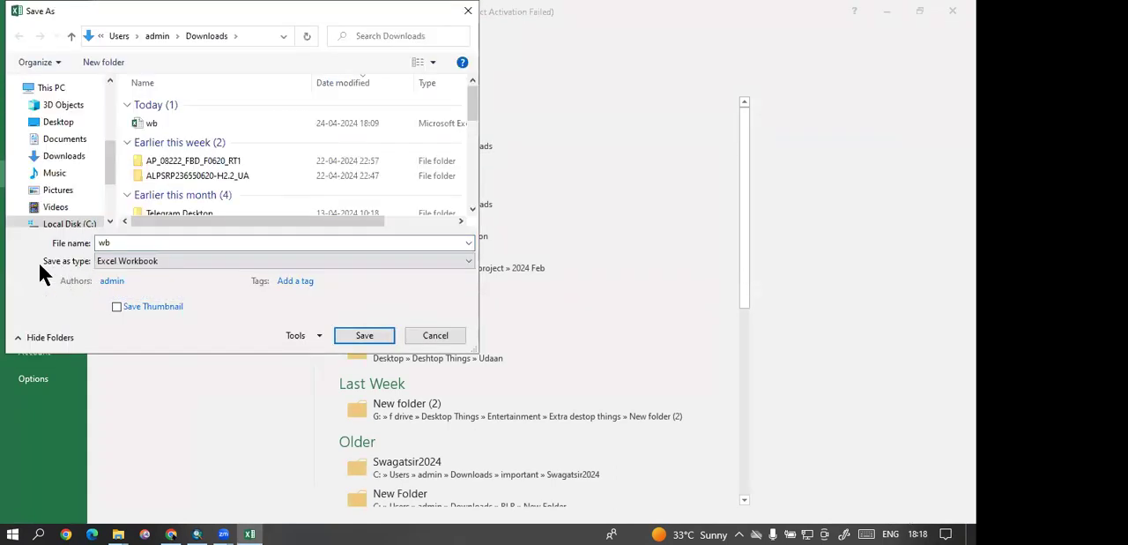
left_click(142, 260)
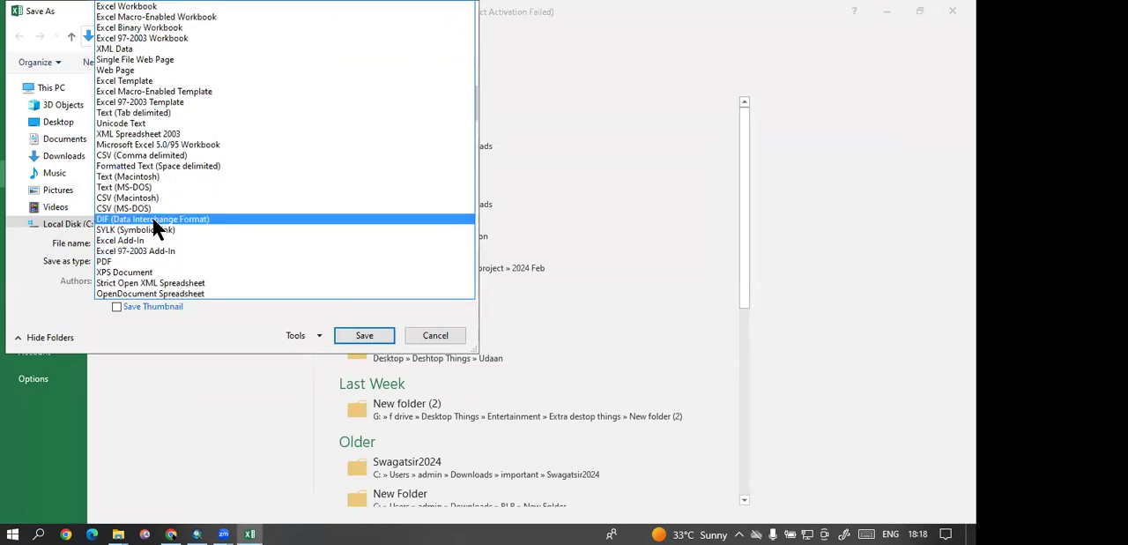
left_click(113, 156)
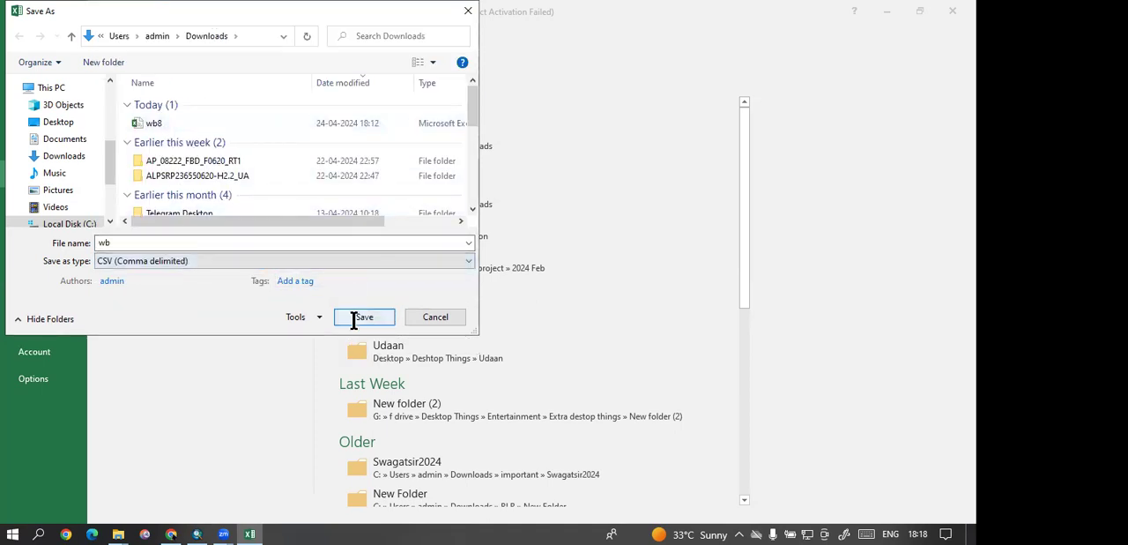
left_click_drag(435, 17, 435, 146)
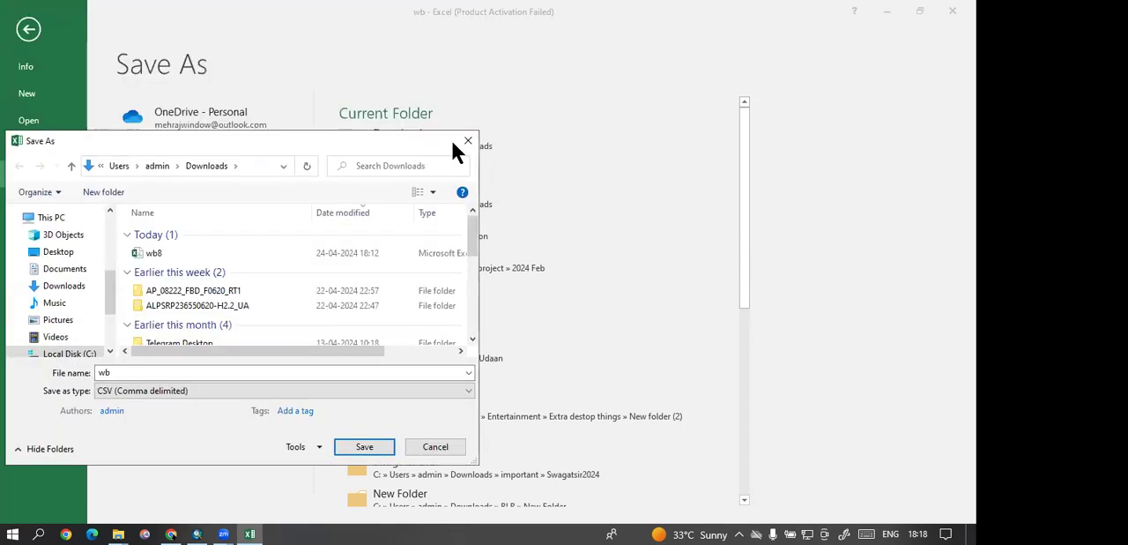
left_click(467, 142)
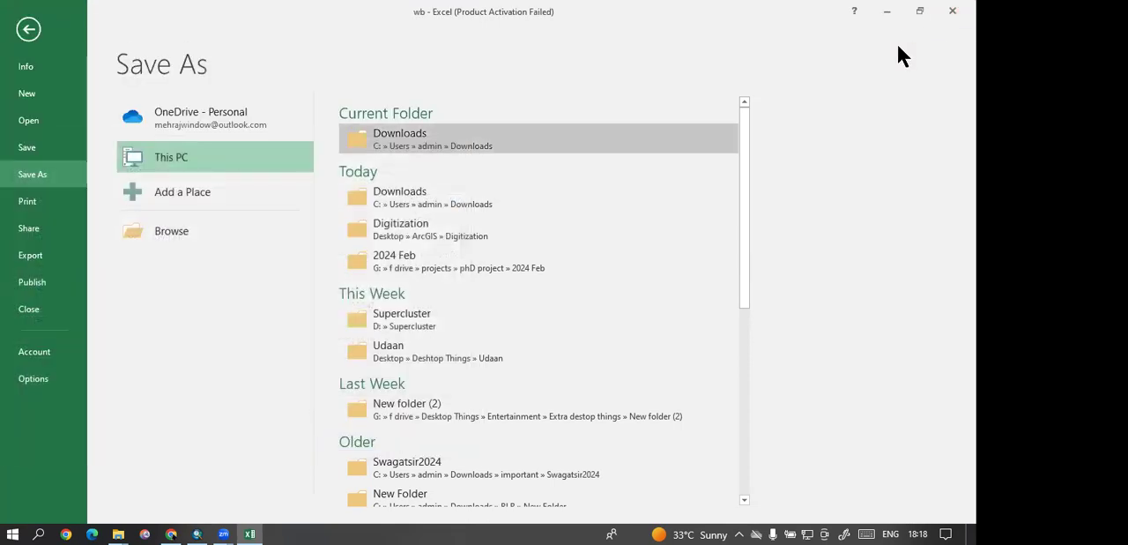
Step: Close the wb workbook and the WestBengalBoundary attribute table
left_click(952, 12)
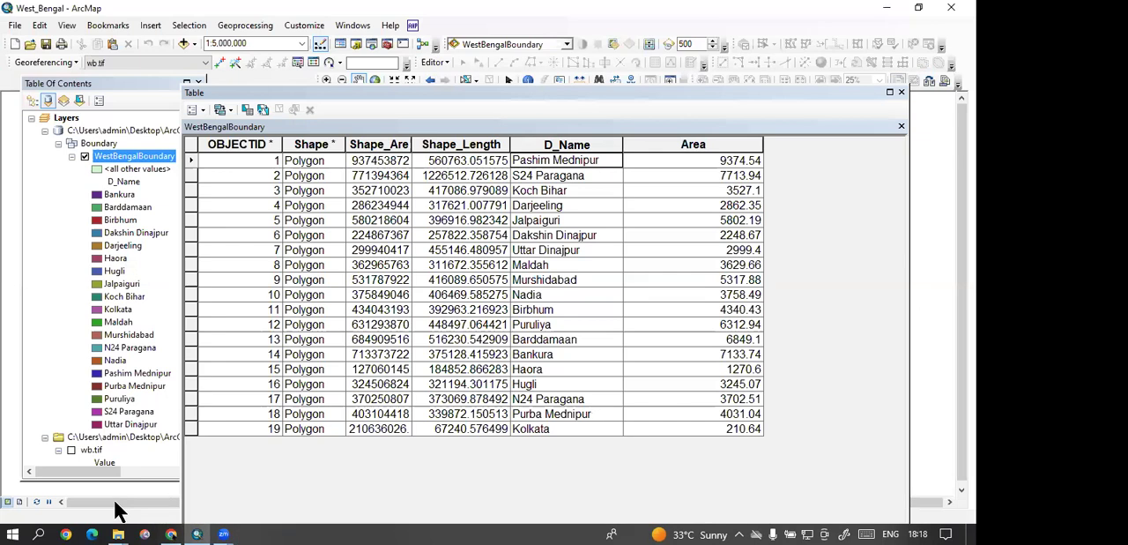
left_click(901, 91)
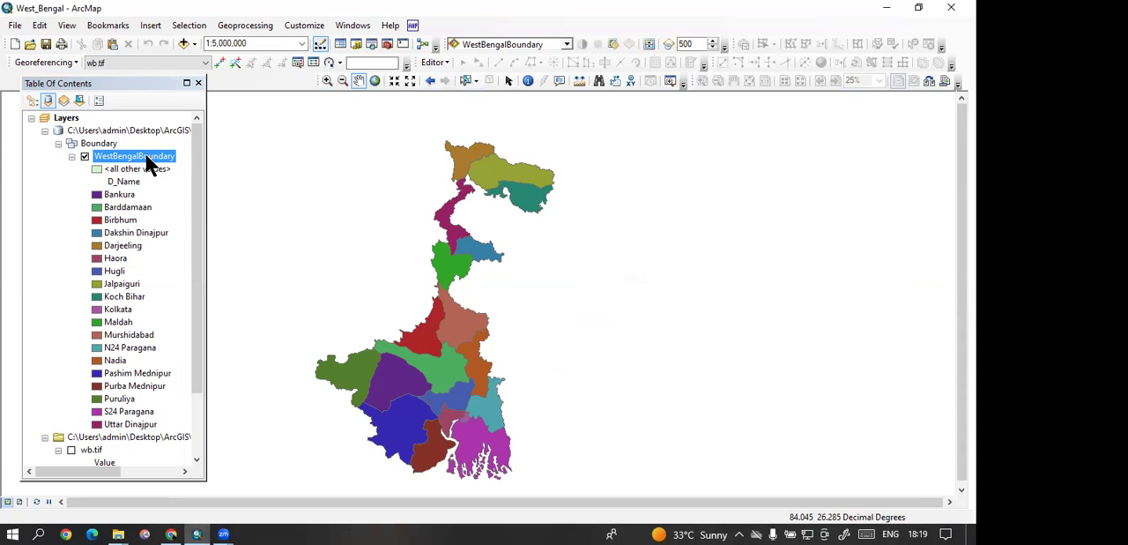
Step: Start a table join on the WestBengalBoundary layer and base it on the D_Name field
left_click(106, 193)
right_click(113, 152)
mouse_move(167, 212)
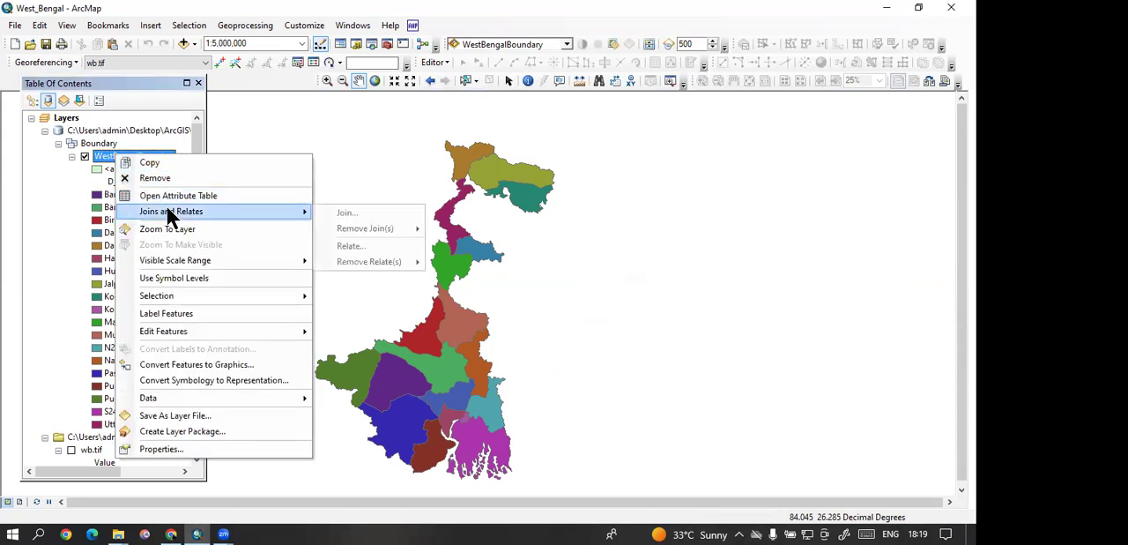
left_click(353, 212)
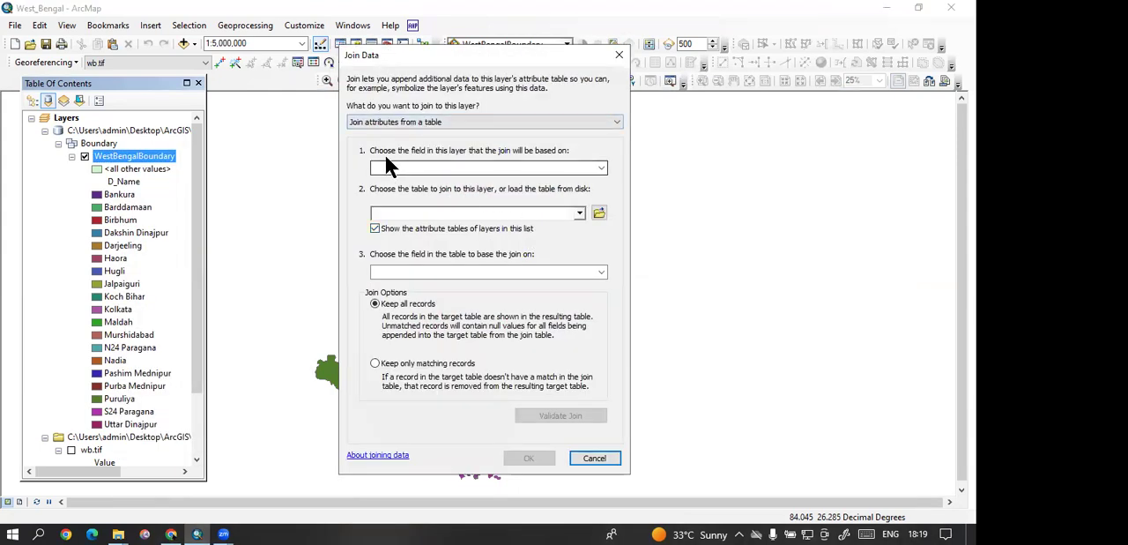
left_click(605, 168)
left_click(427, 209)
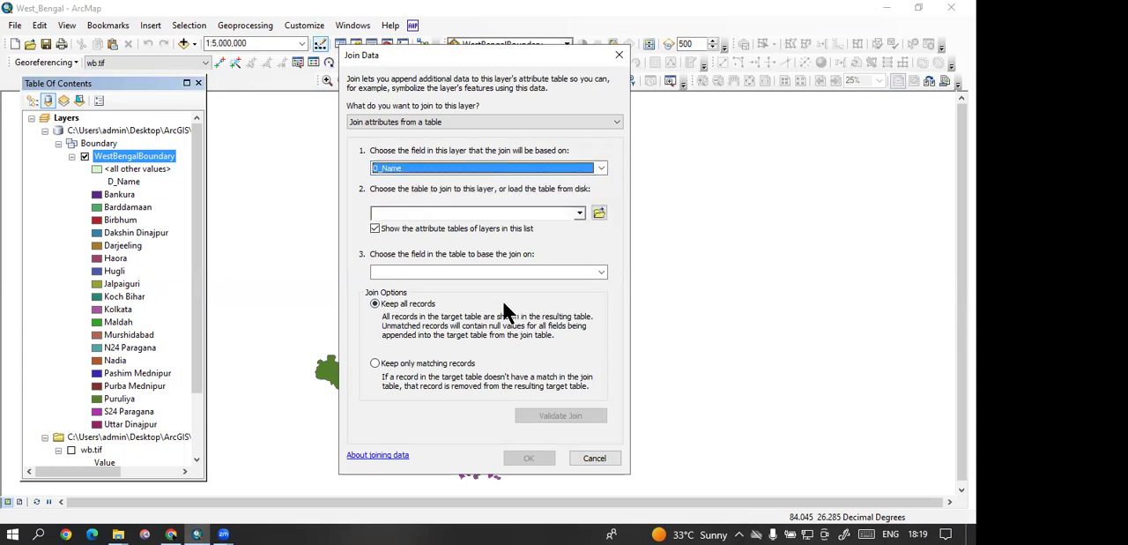
Step: Load wb8.csv from the Downloads folder as the join table, match on its District field, and apply the join
left_click(597, 213)
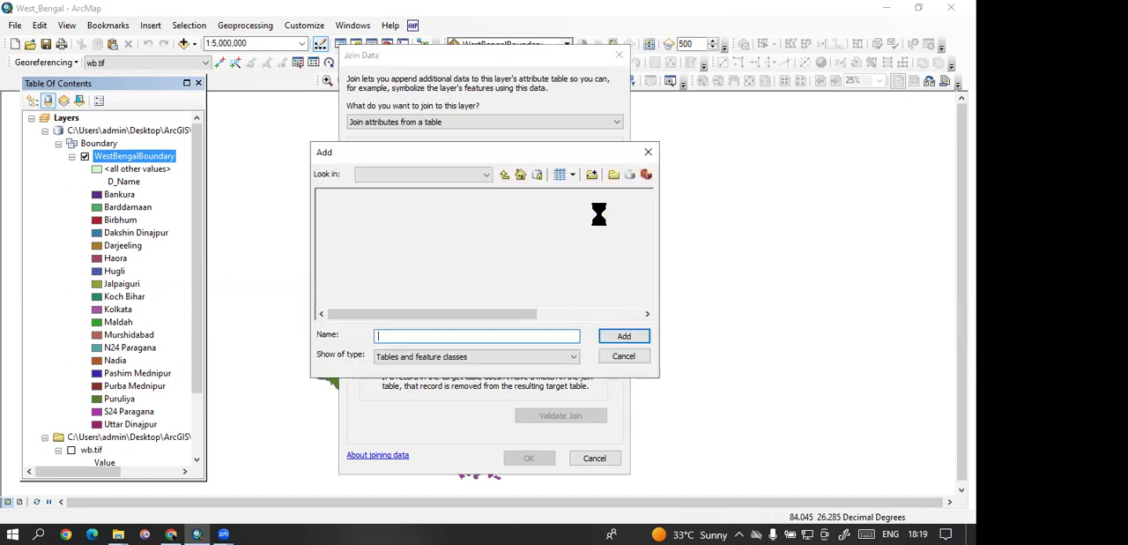
left_click_drag(516, 314, 626, 314)
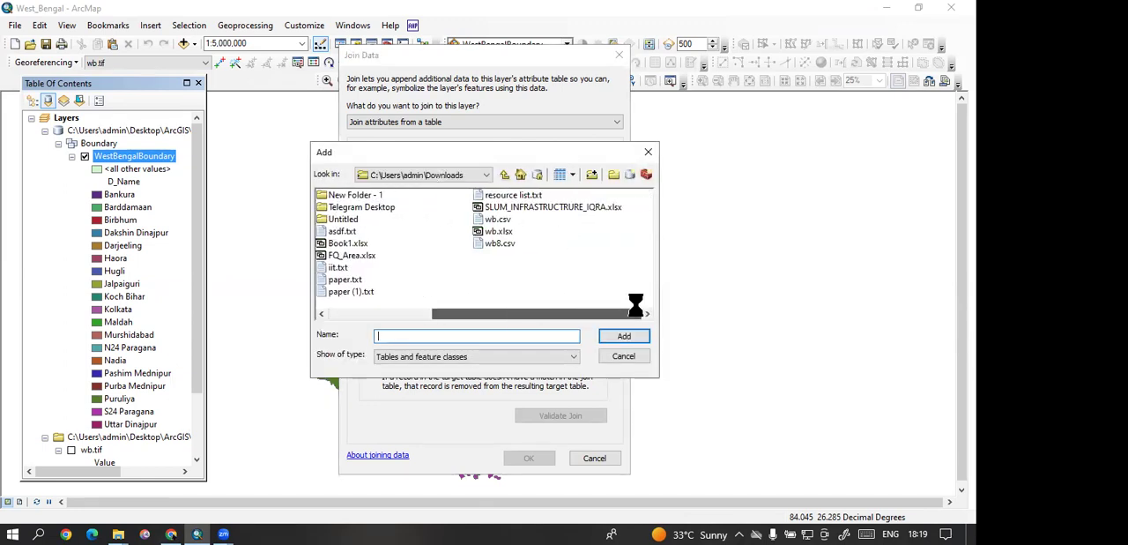
left_click(499, 243)
left_click(624, 336)
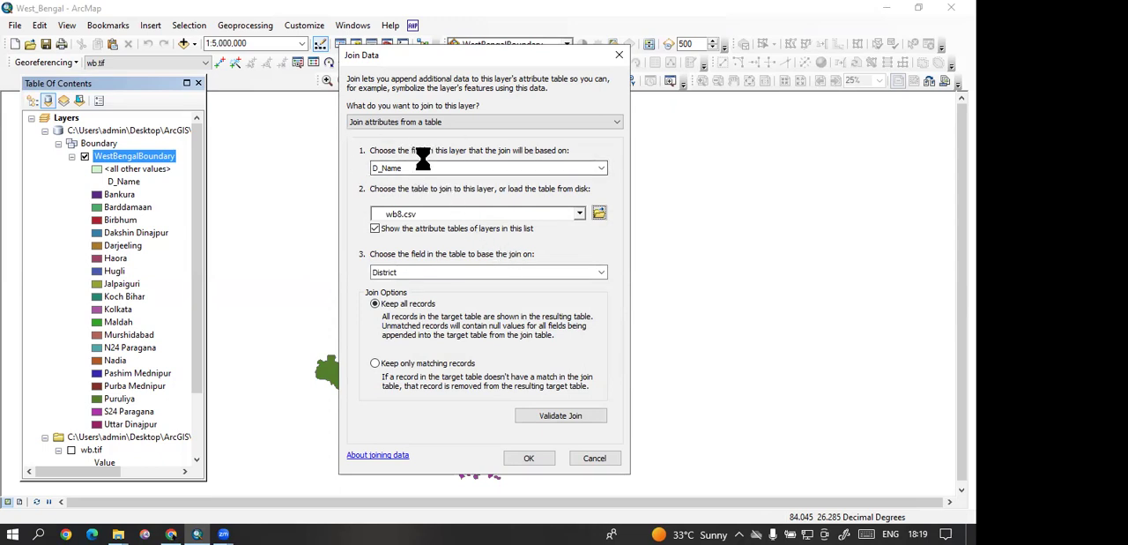
left_click(417, 274)
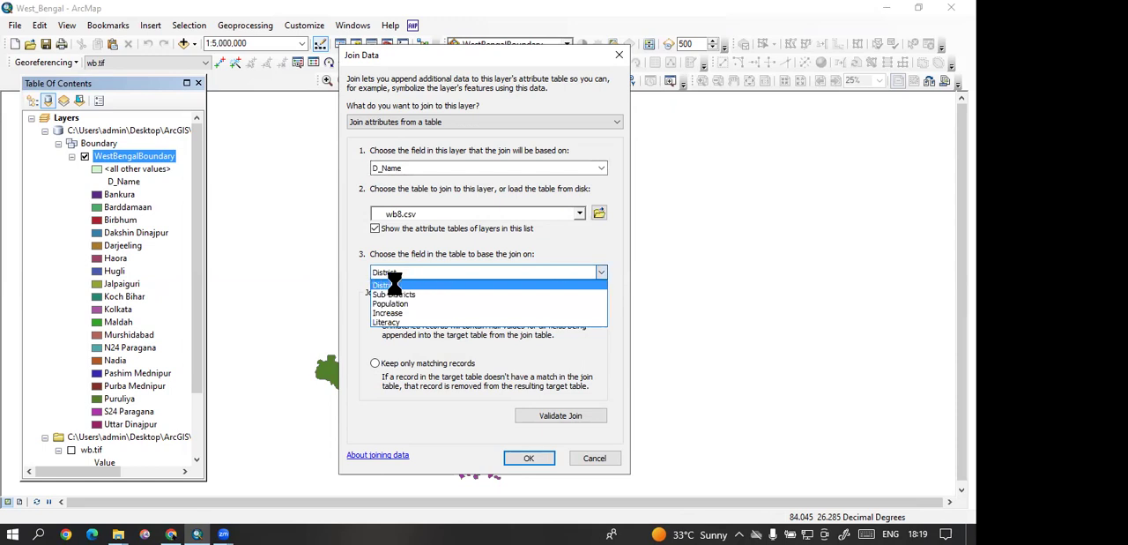
left_click(404, 285)
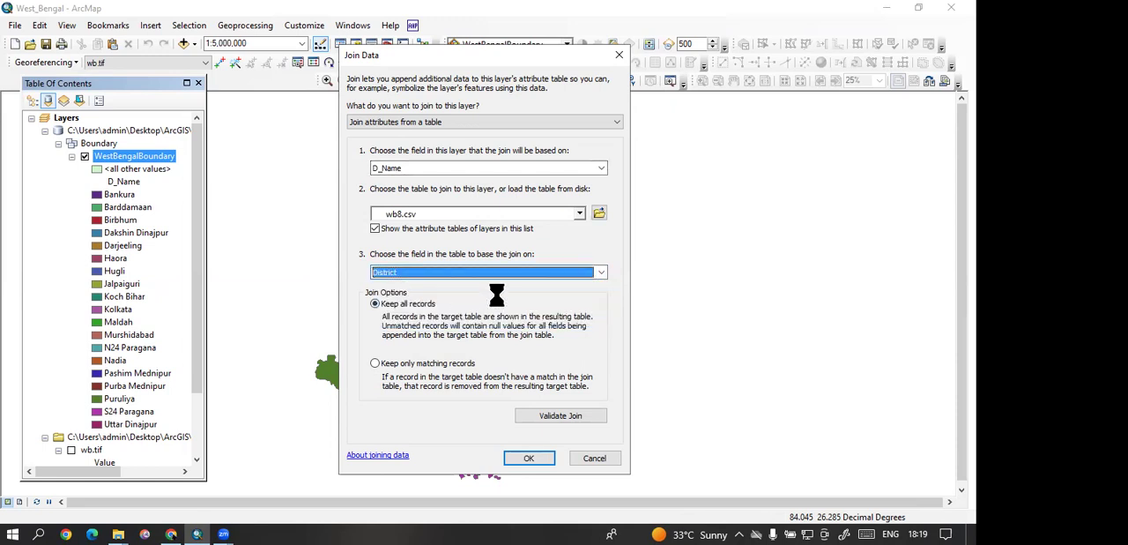
left_click(527, 457)
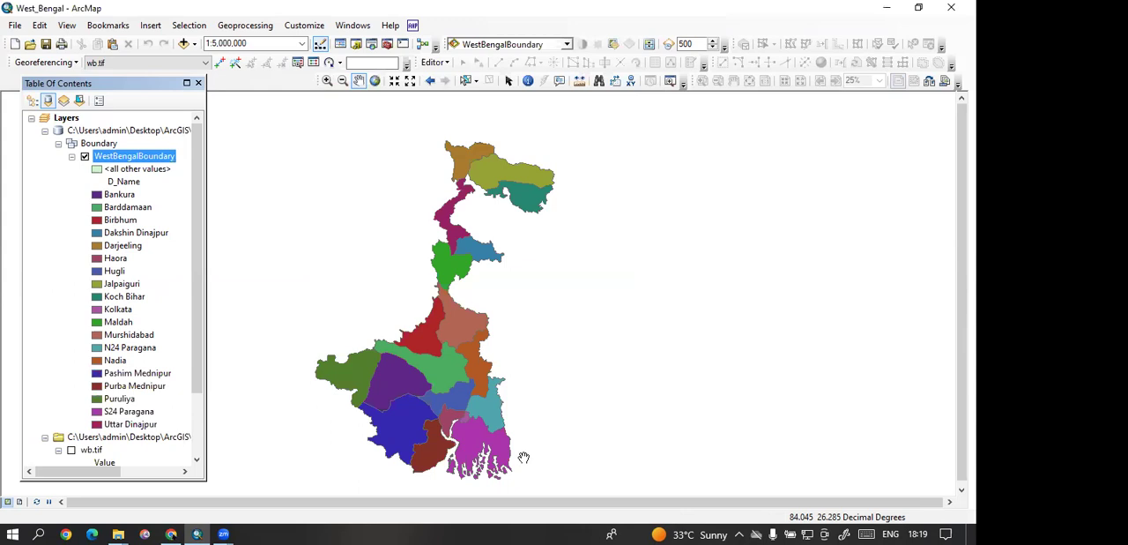
Step: Open the WestBengalBoundary attribute table and compare the D_Name values with the joined census fields
right_click(132, 155)
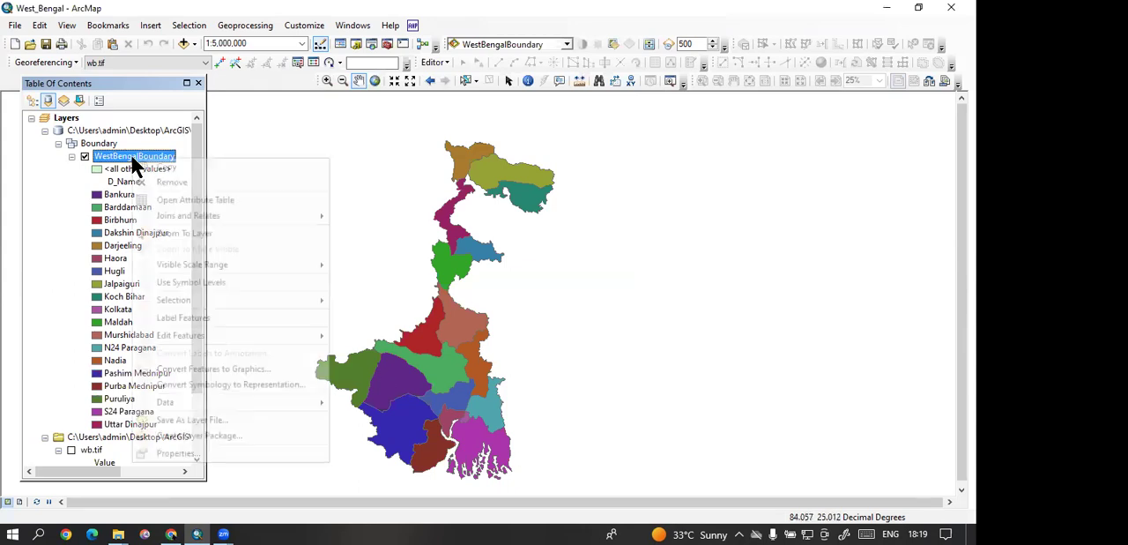
left_click(163, 206)
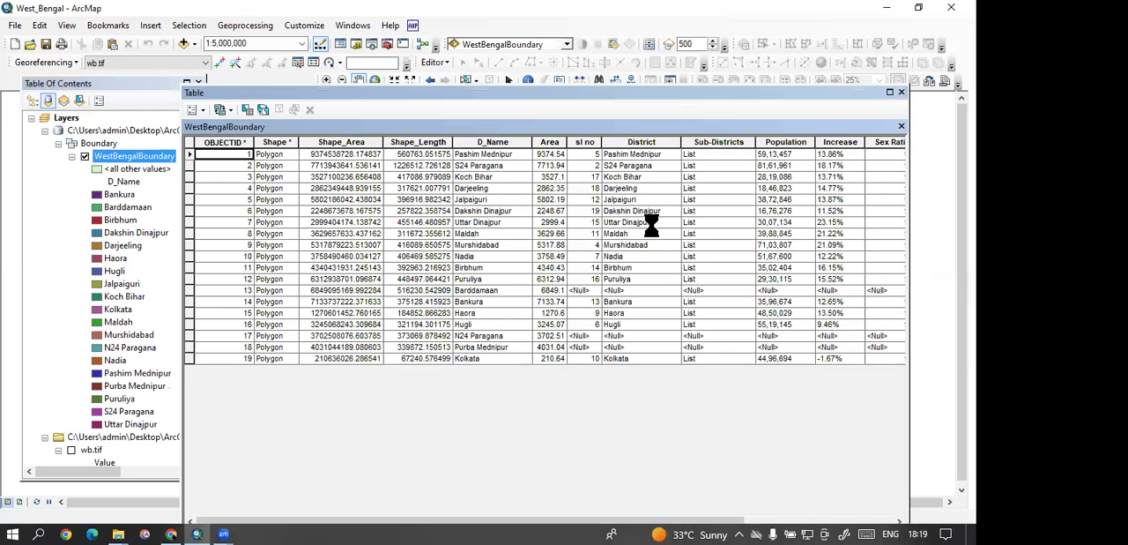
left_click(650, 222)
left_click(764, 244)
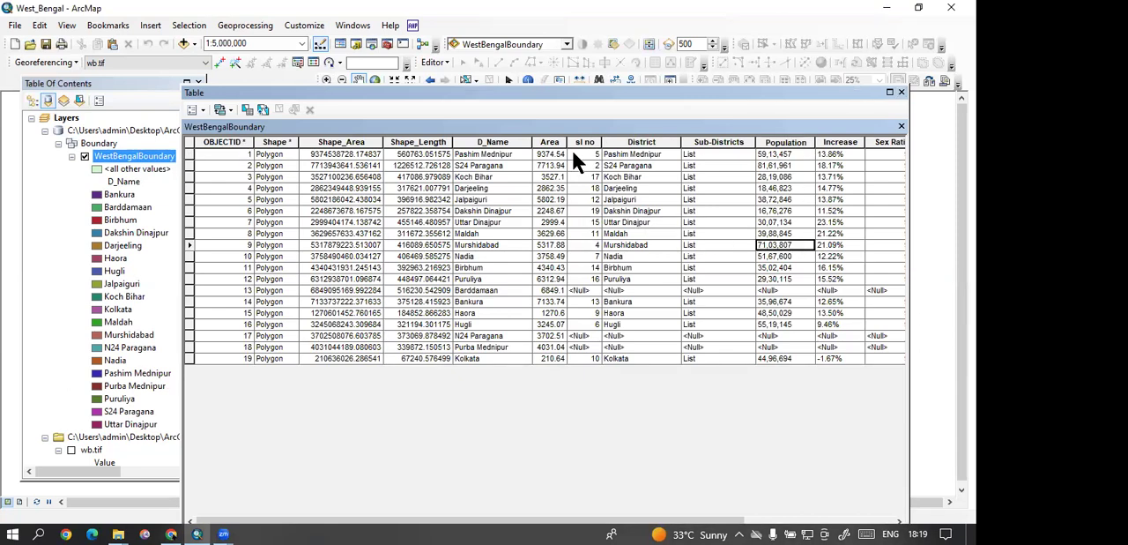
left_click(484, 151)
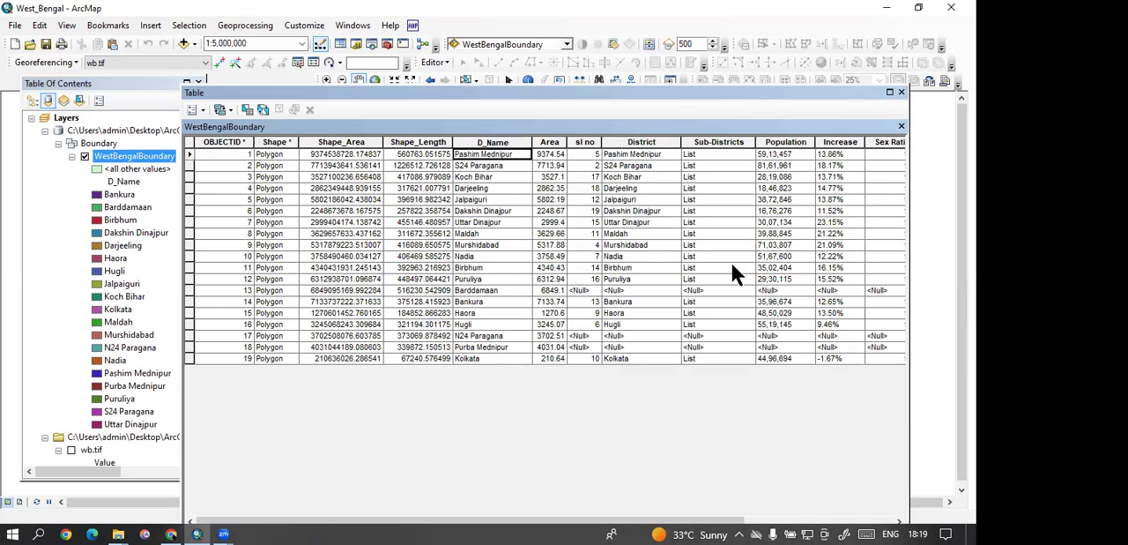
Step: Highlight the Barddamaan record, then select the N24 Paragana and Purba Mednipur records together to inspect their null joined values
left_click(188, 288)
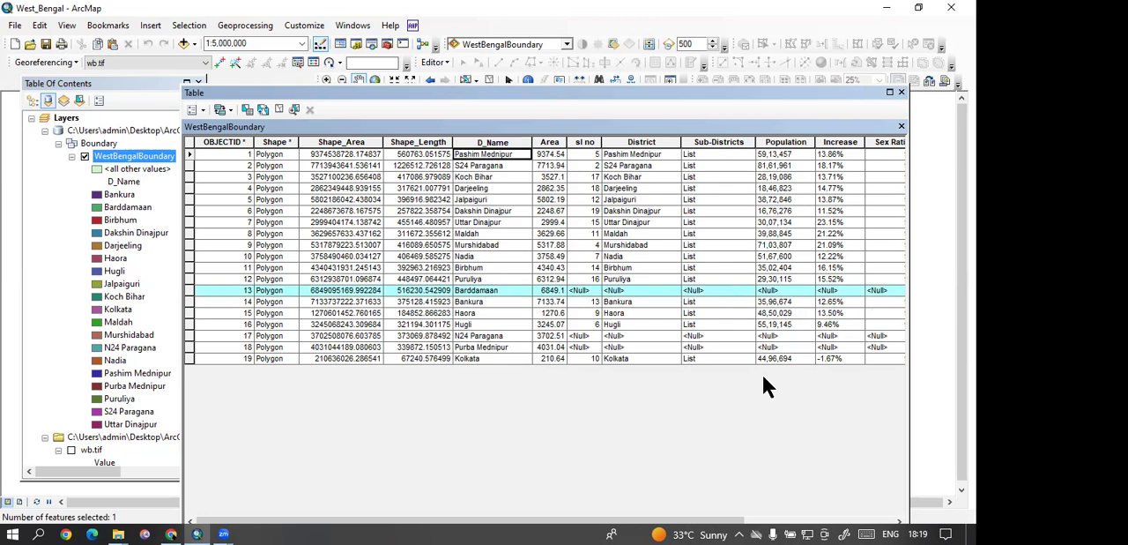
left_click(189, 337)
left_click(190, 345)
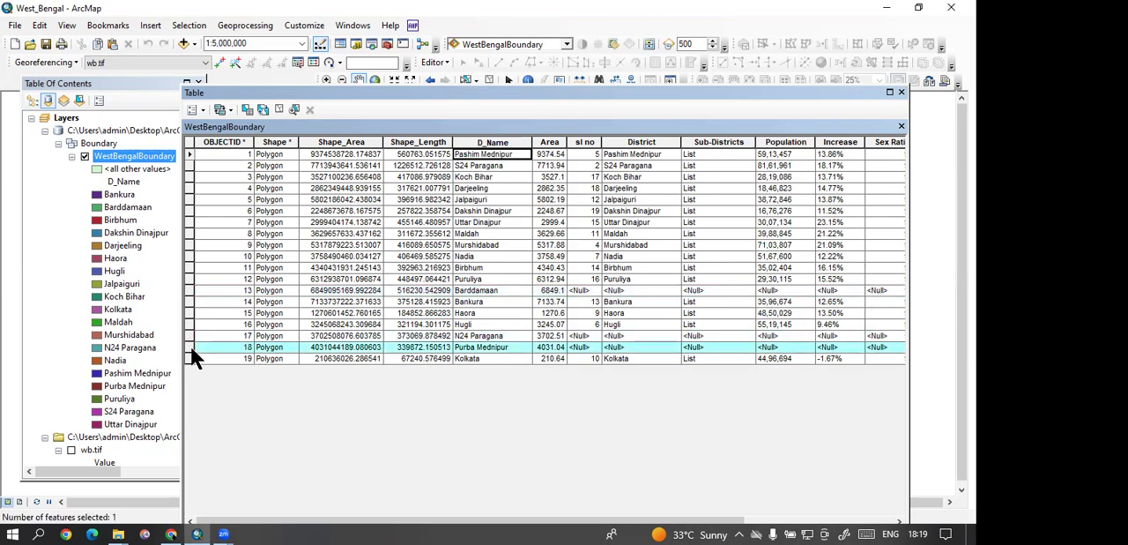
left_click(191, 335, "ctrl")
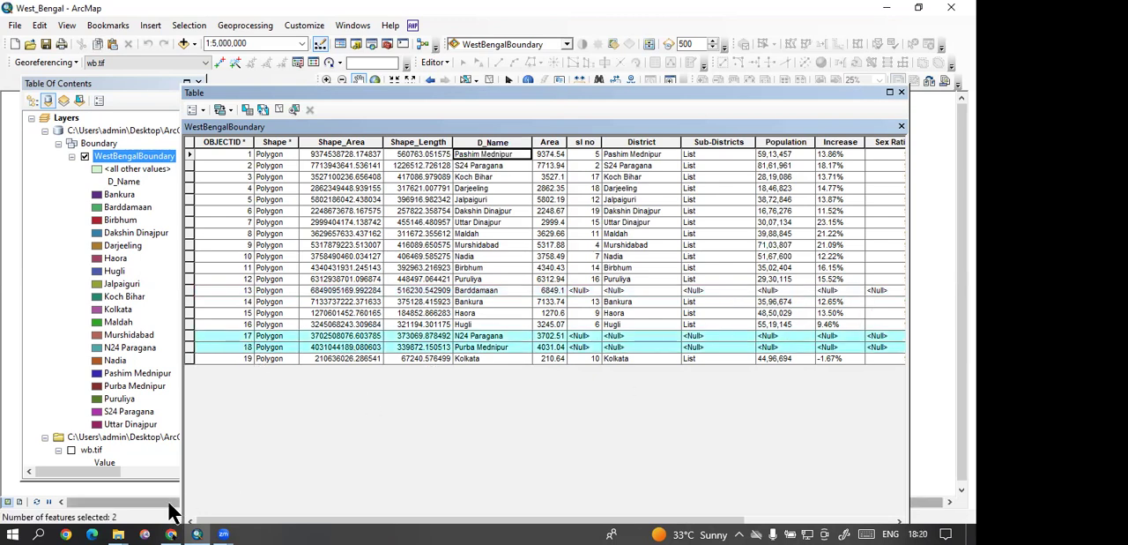
Step: Open wb8.csv from the Downloads folder in Excel and widen the Population column to fit its values
mouse_move(118, 531)
left_click(229, 474)
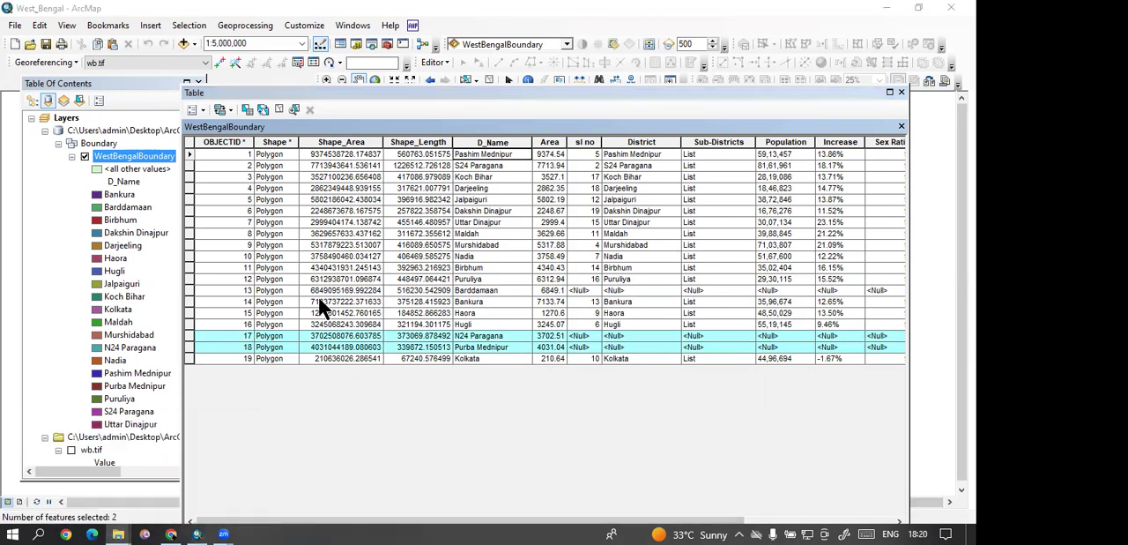
scroll(136, 189, "up", 3)
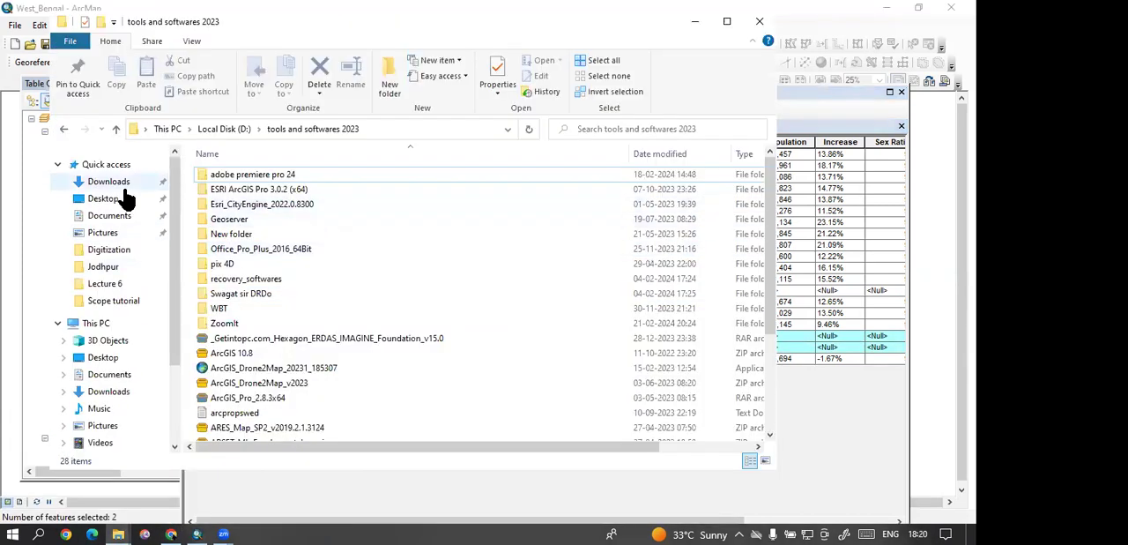
left_click(126, 183)
left_click(220, 194)
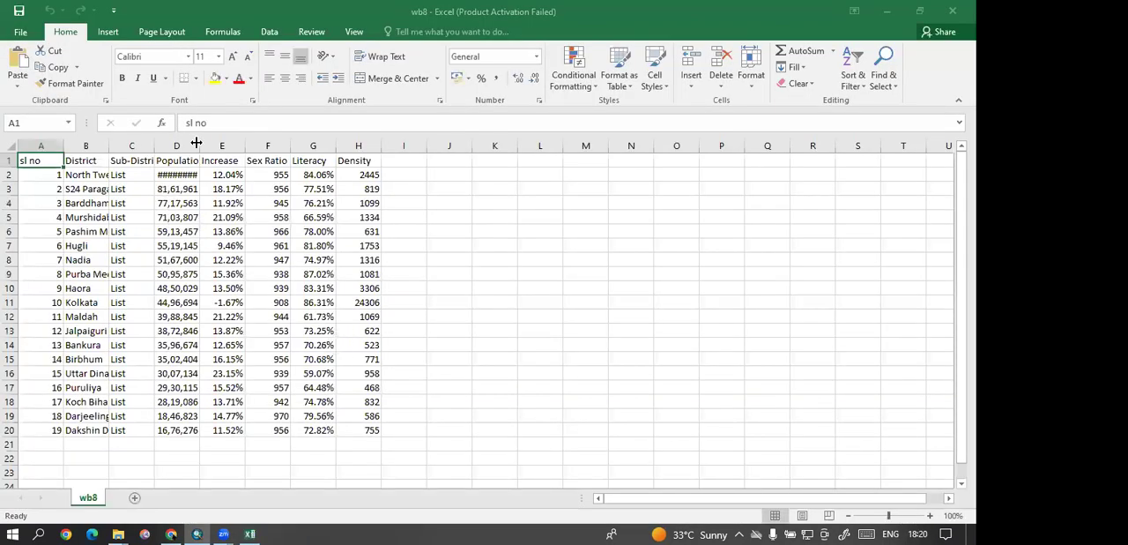
double_click(195, 144)
left_click(194, 272)
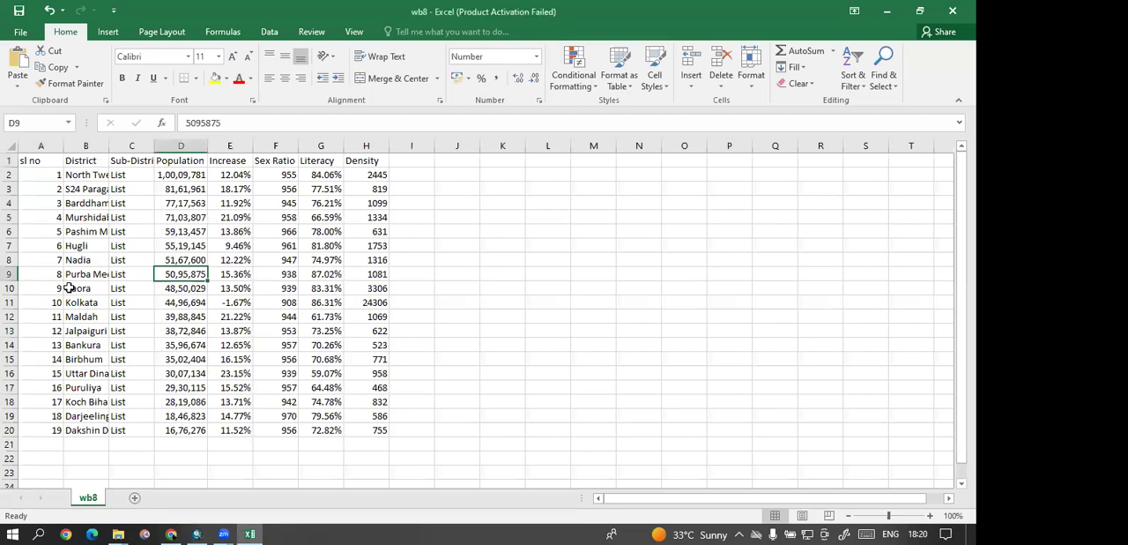
scroll(69, 287, "up", 3)
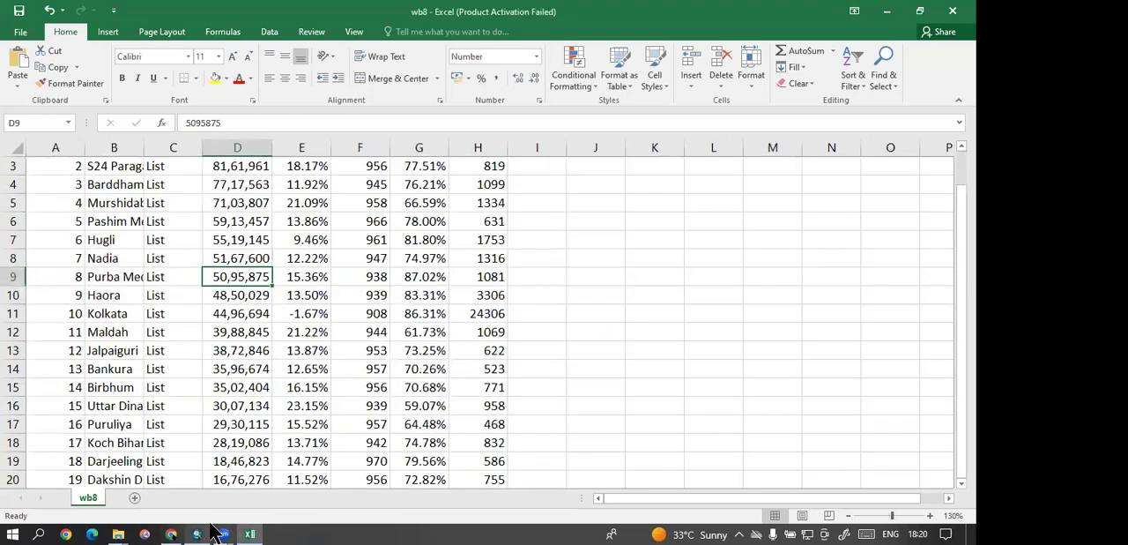
Step: Dismiss the Office activation wizard, switch back to ArcMap and inspect the N24 Paragana record's name and joined fields
left_click(199, 534)
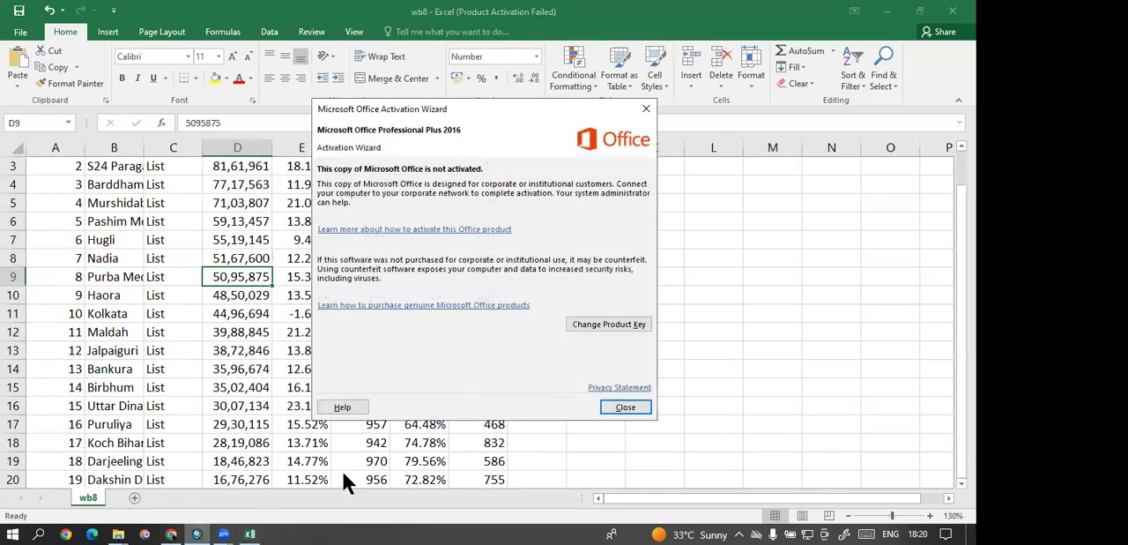
left_click(625, 407)
left_click(199, 533)
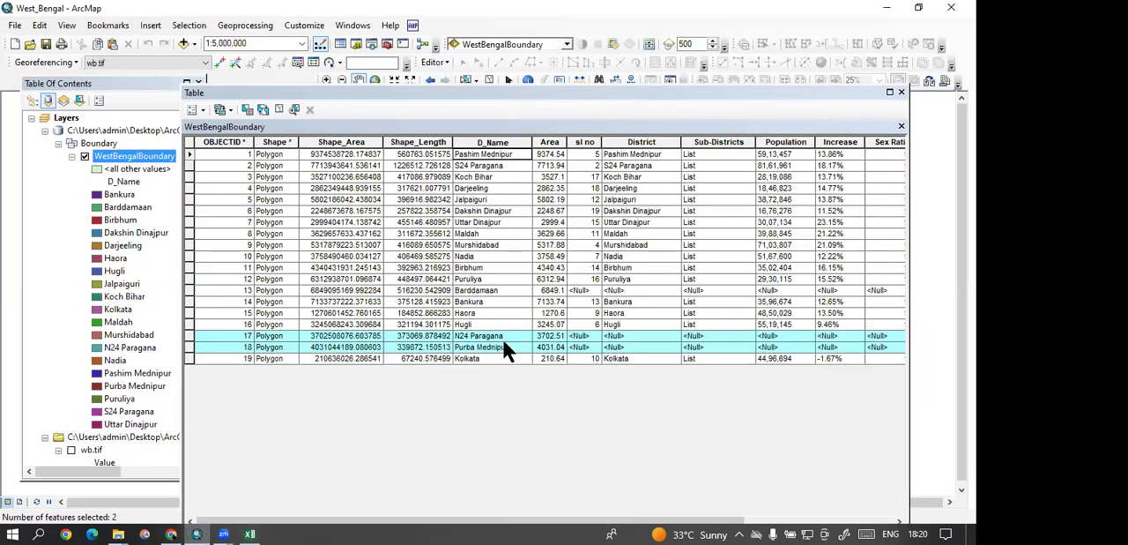
scroll(473, 336, "up", 2)
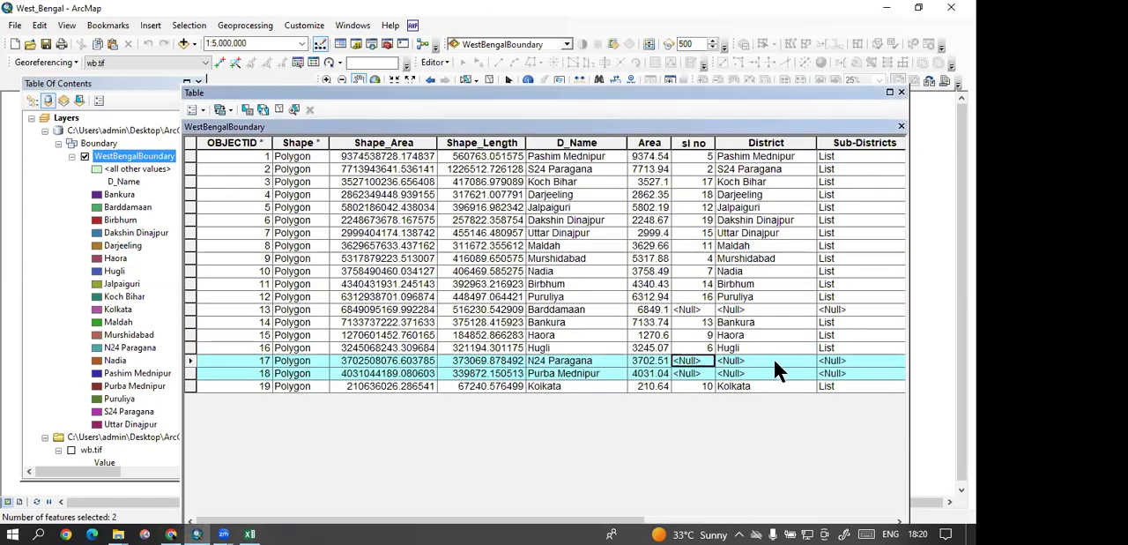
left_click(848, 364)
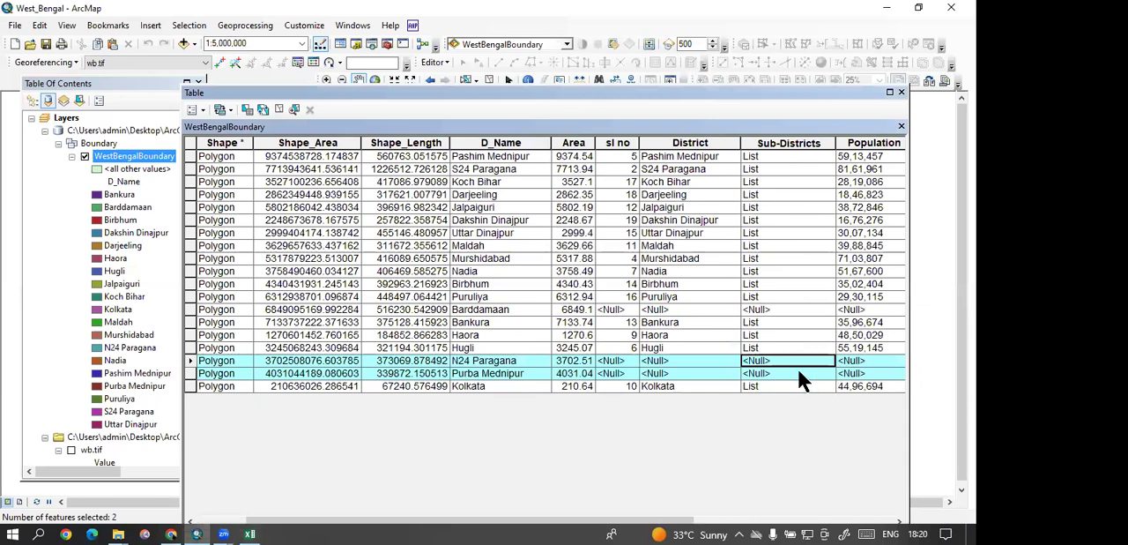
left_click(502, 360)
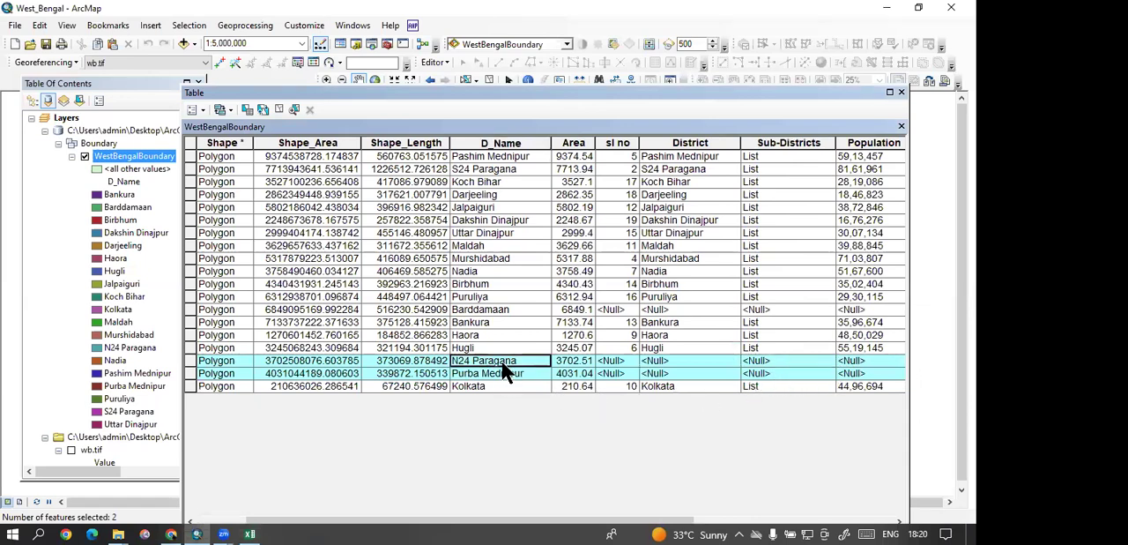
Step: Switch to wb8 in Excel, widen the District column and look through the district names
left_click(250, 534)
scroll(154, 309, "up", 1)
left_click_drag(144, 147, 226, 147)
left_click(141, 204)
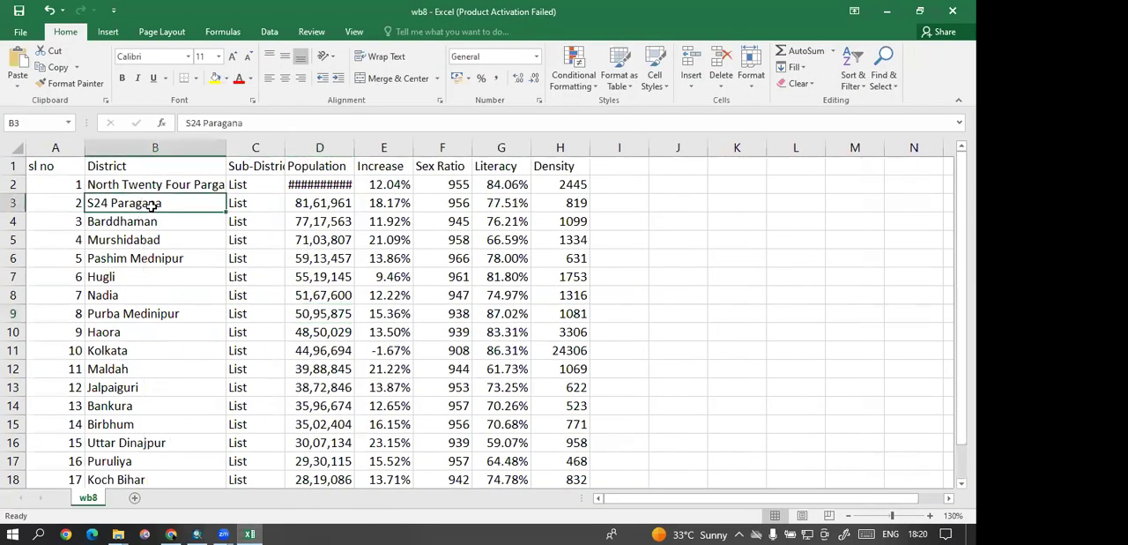
scroll(156, 257, "down", 3)
scroll(154, 333, "up", 3)
Step: Widen the District column further so that North Twenty Four Parganas fits, and check its spelling
left_click(141, 186)
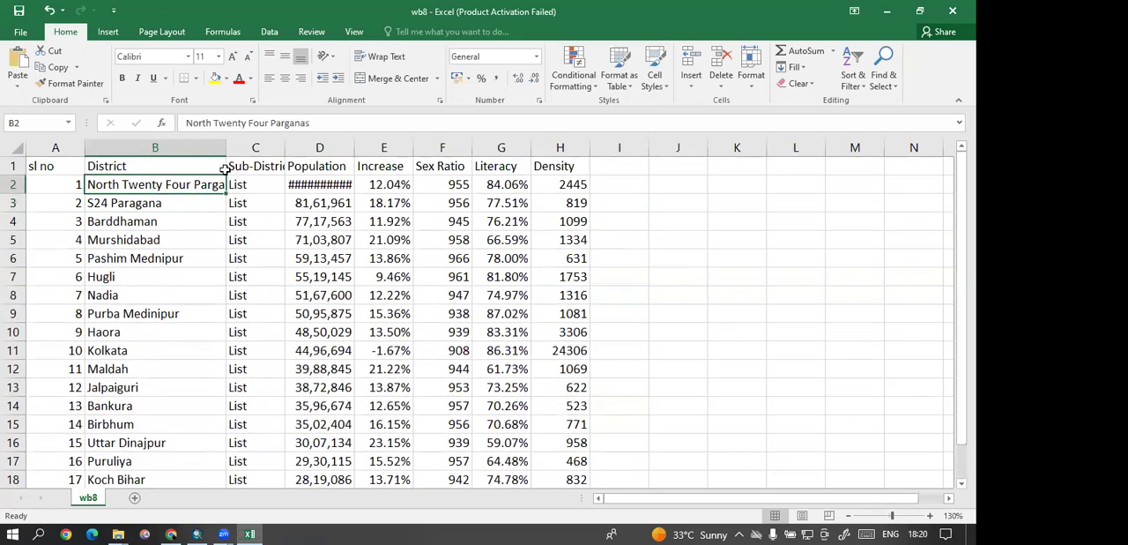
left_click_drag(226, 151, 303, 151)
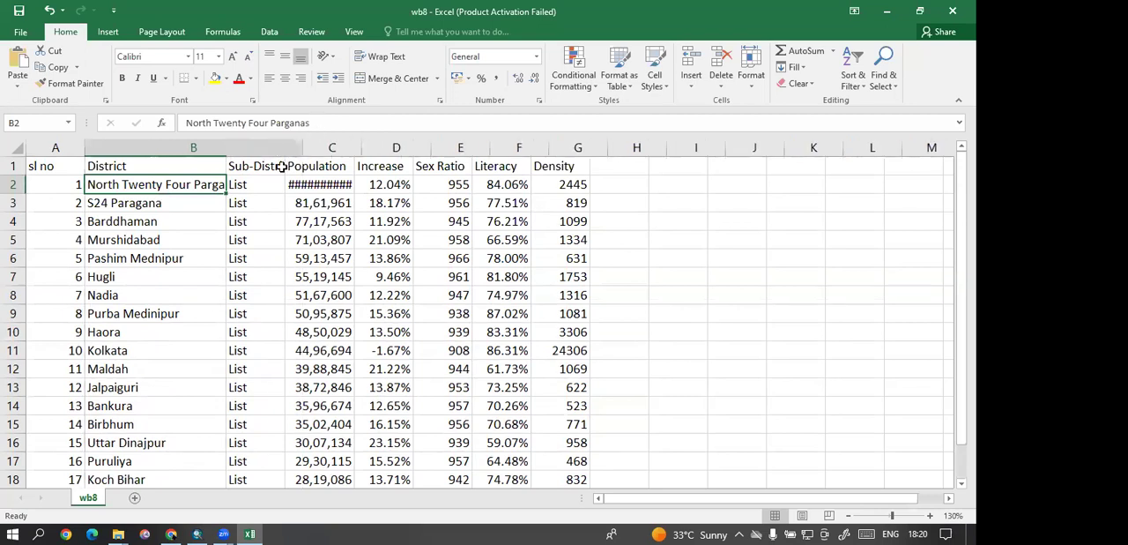
double_click(261, 184)
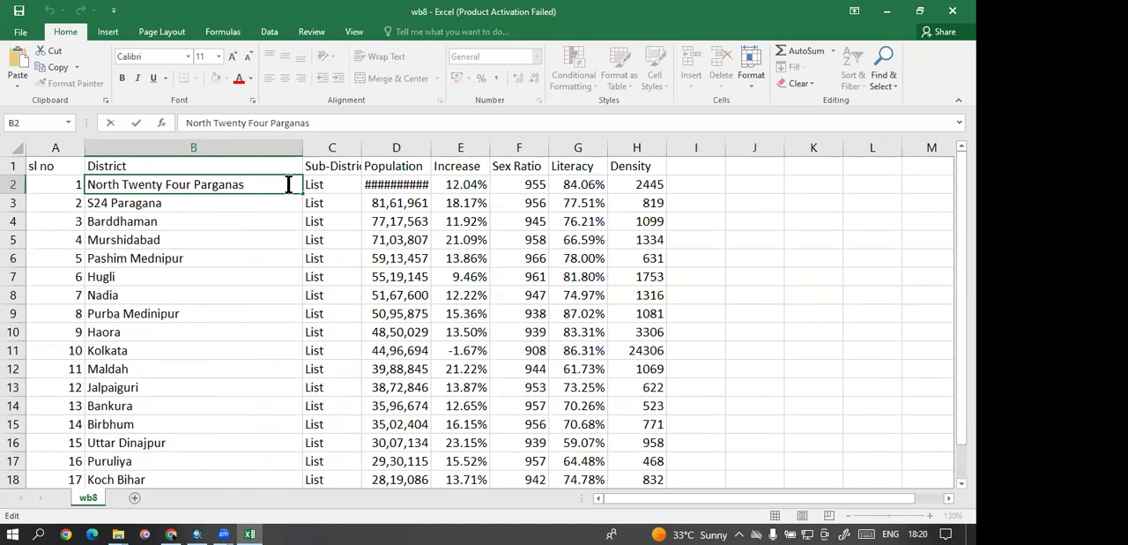
left_click(276, 239)
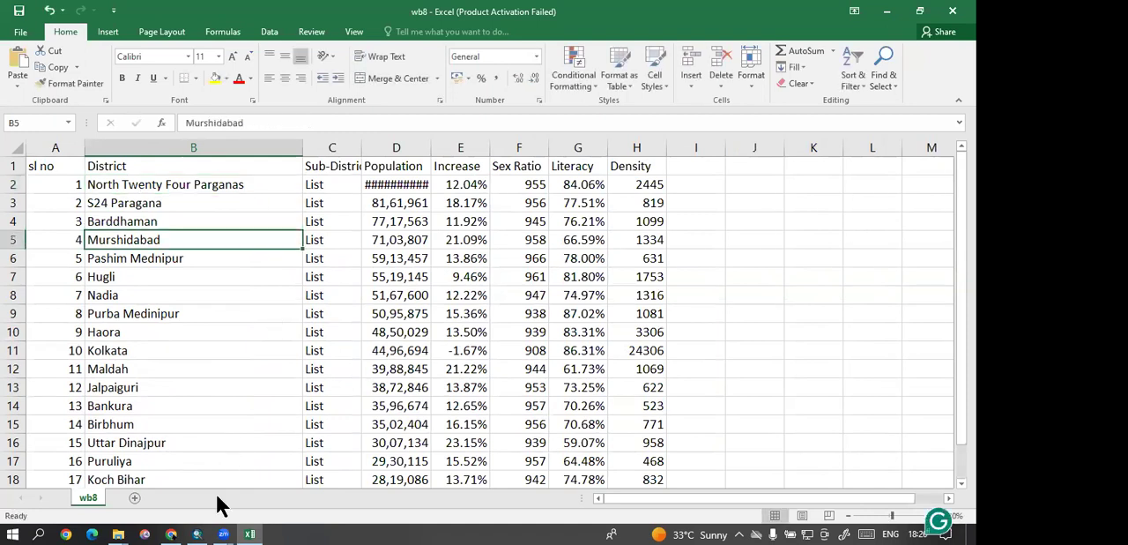
Step: Copy the D_Name value N24 Paragana from the ArcMap attribute table and paste it over North Twenty Four Parganas in cell B2 of wb8
left_click(198, 534)
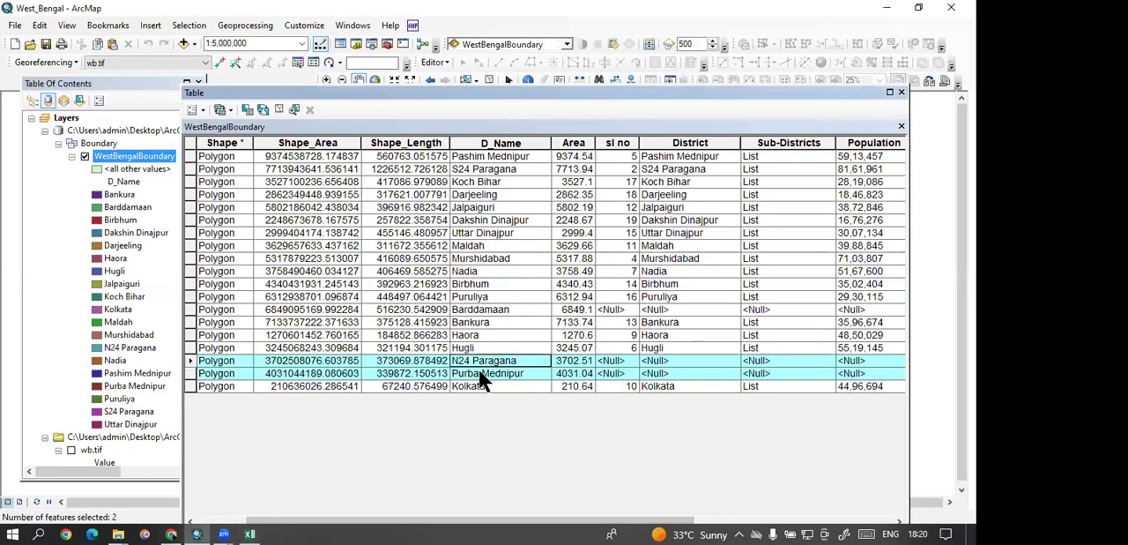
right_click(467, 360)
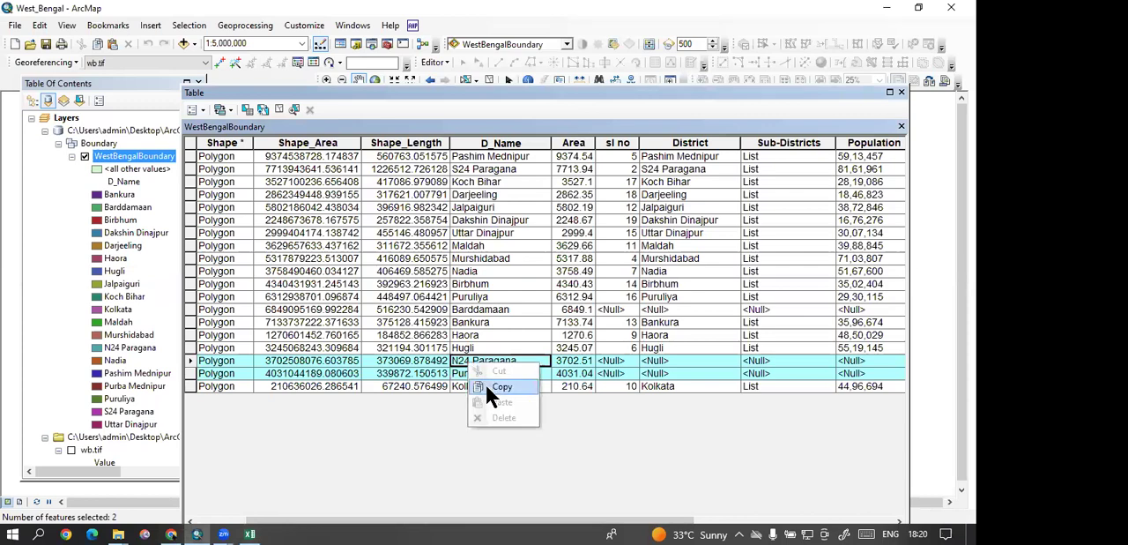
left_click(484, 383)
right_click(461, 359)
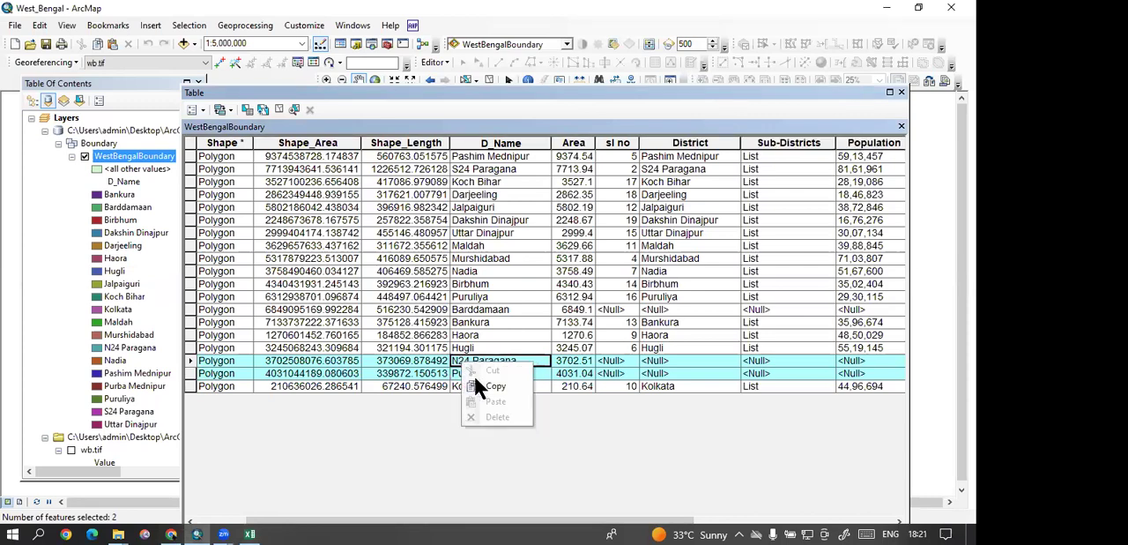
left_click(484, 383)
left_click(250, 533)
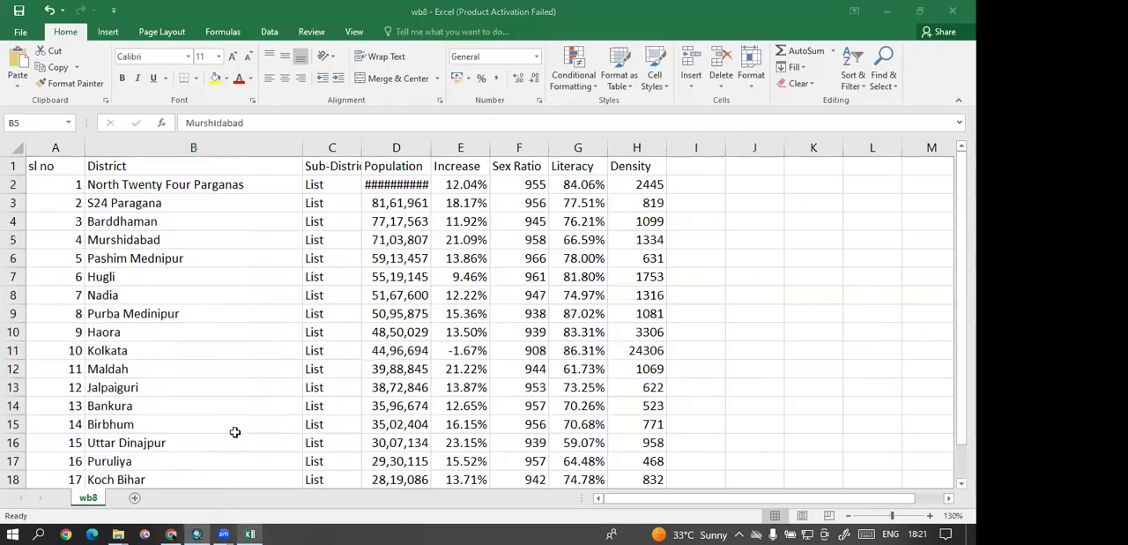
left_click(121, 187)
right_click(123, 188)
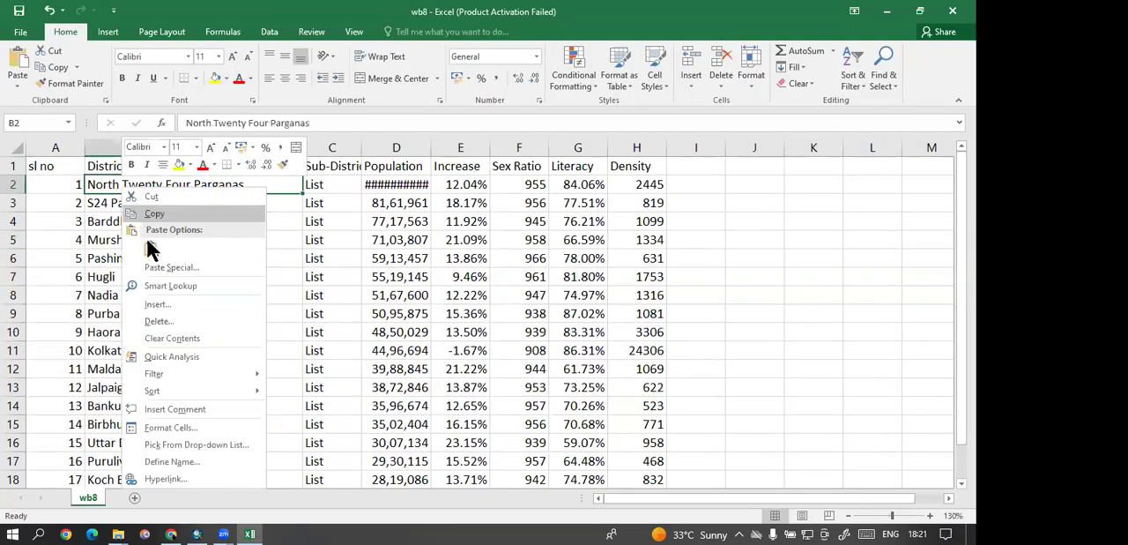
left_click(152, 250)
Step: Copy Purba Mednipur from D_Name in ArcMap and paste it over Purba Medinipur in cell B9 of wb8
left_click(198, 533)
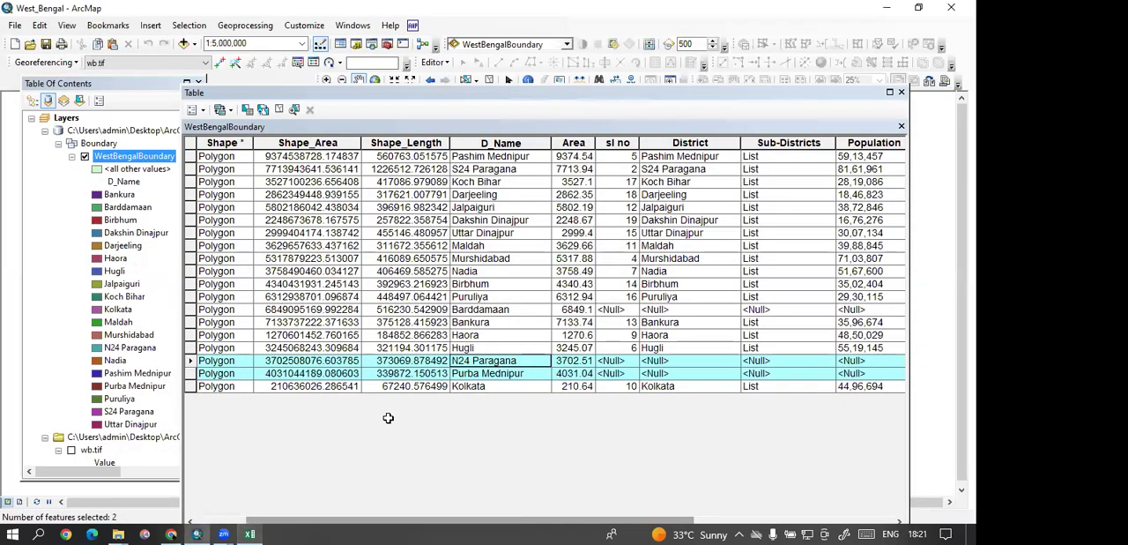
left_click(482, 374)
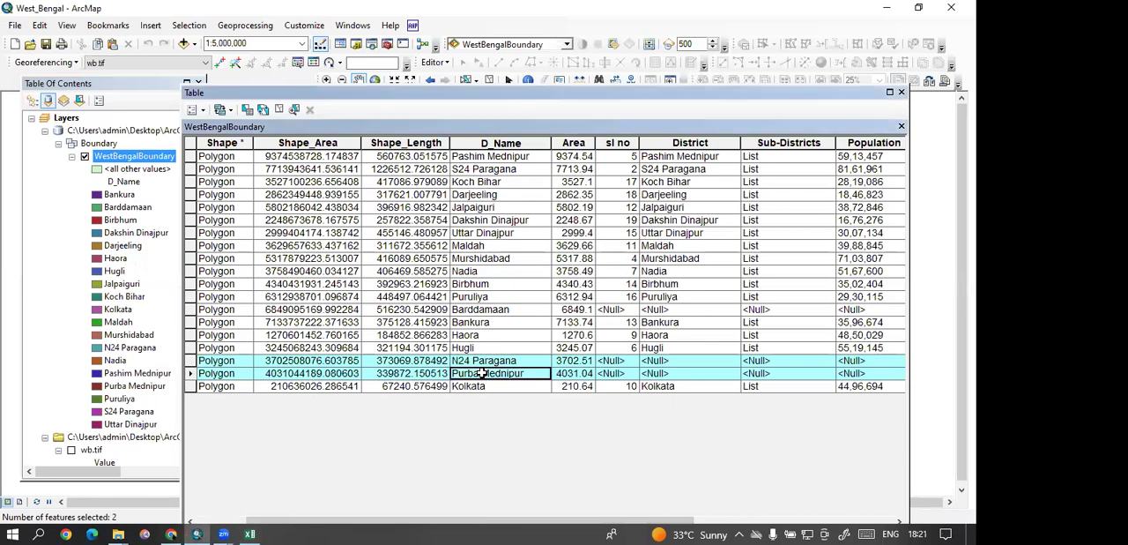
right_click(482, 374)
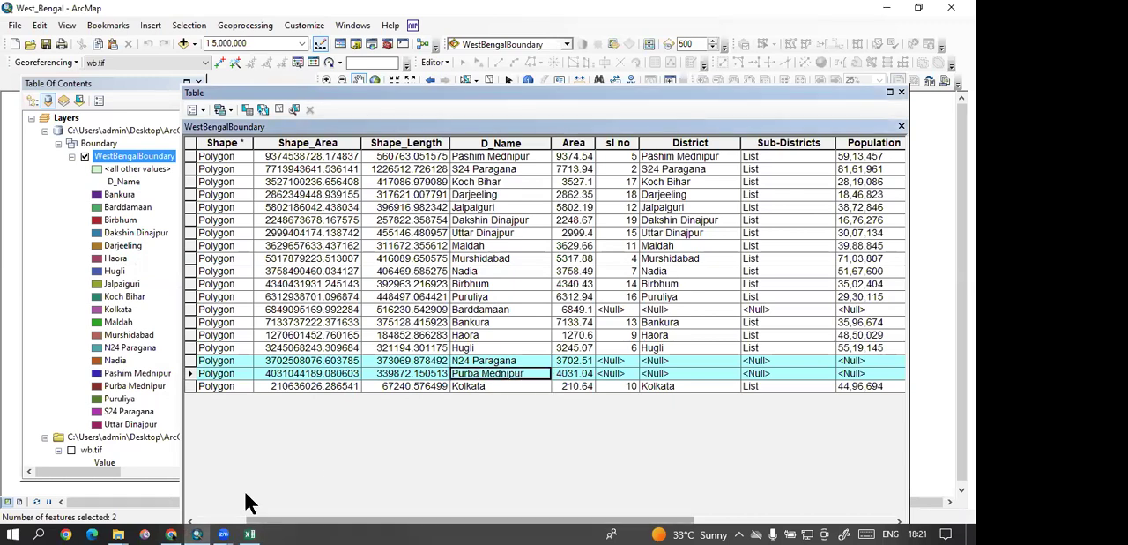
key("alt+Tab")
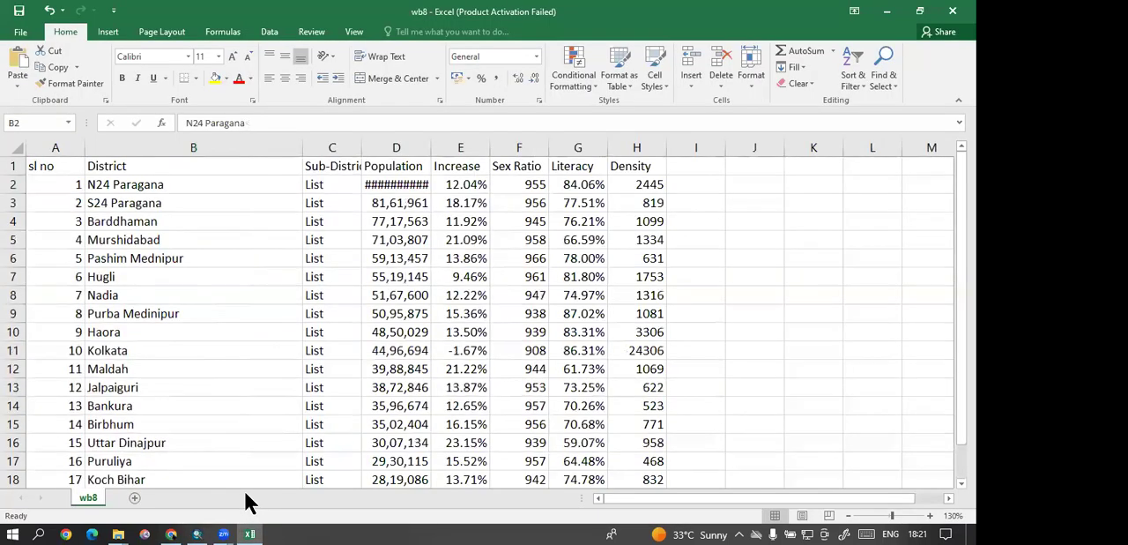
left_click(150, 319)
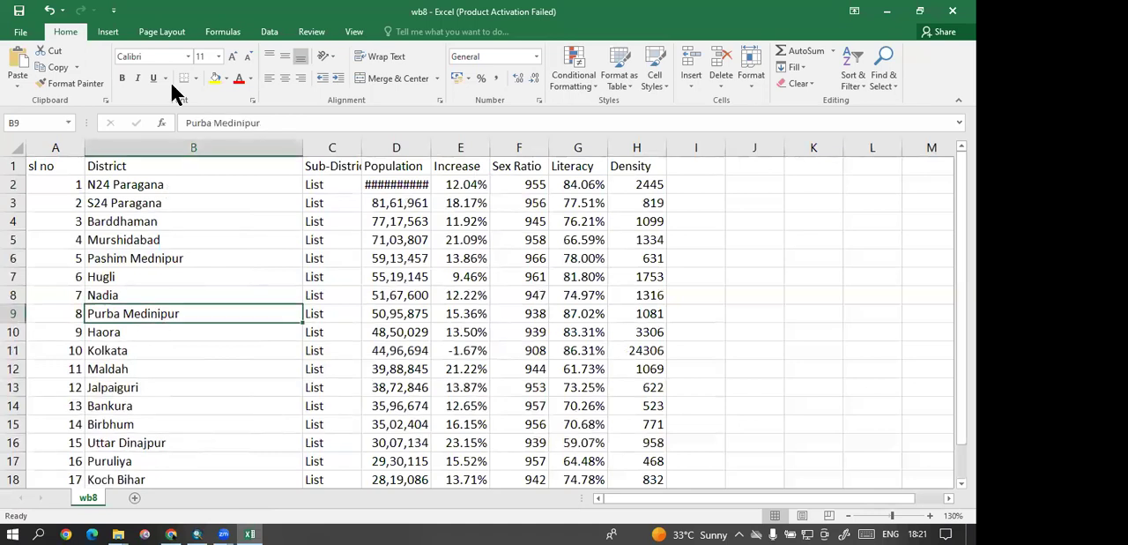
right_click(153, 319)
left_click(173, 83)
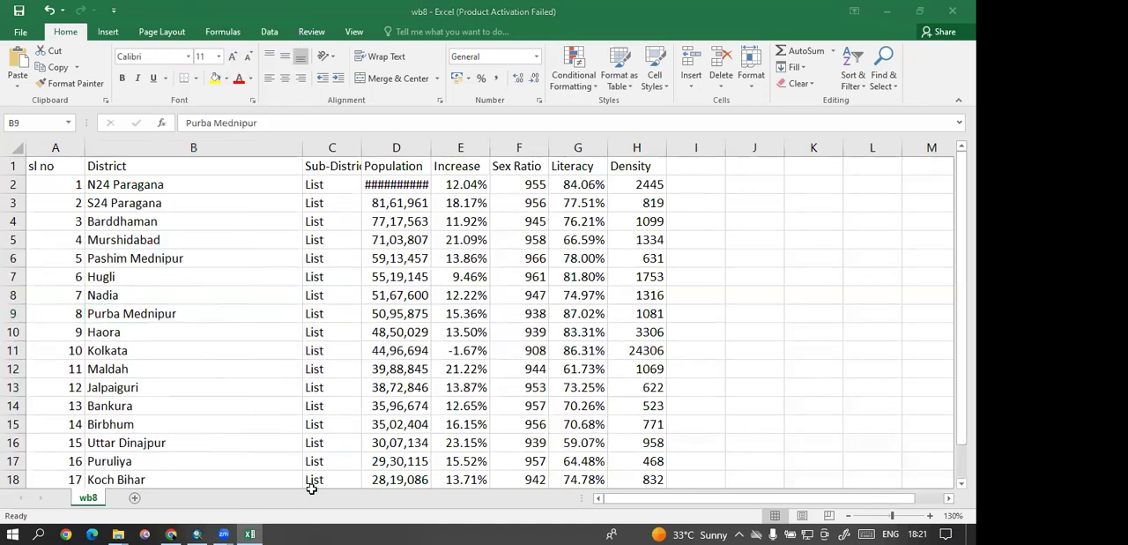
Step: Copy Barddamaan from D_Name in ArcMap and paste it over Barddhaman in cell B4 of wb8
key("alt+Tab")
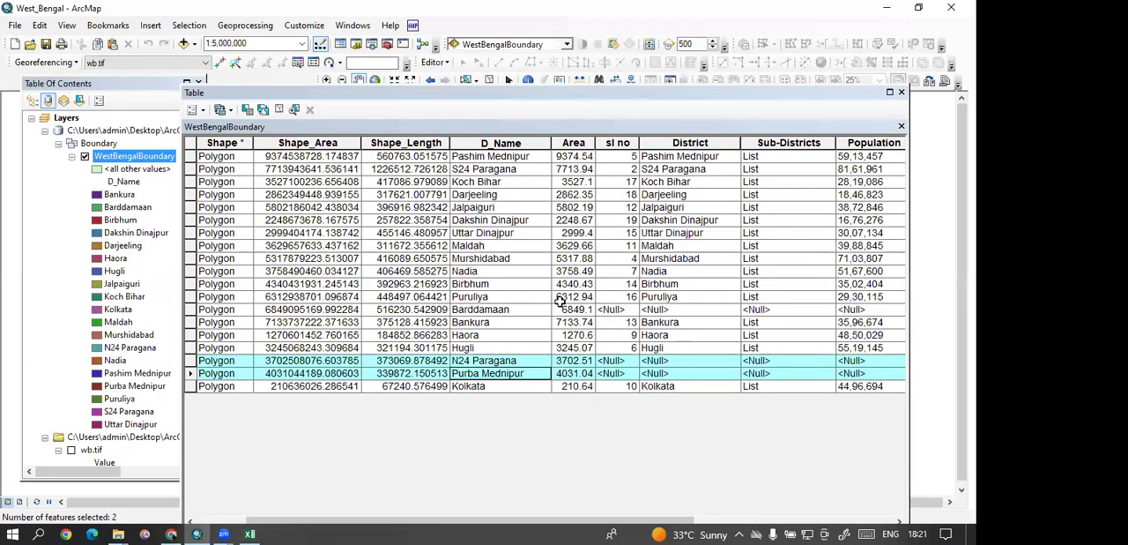
right_click(509, 315)
left_click(532, 337)
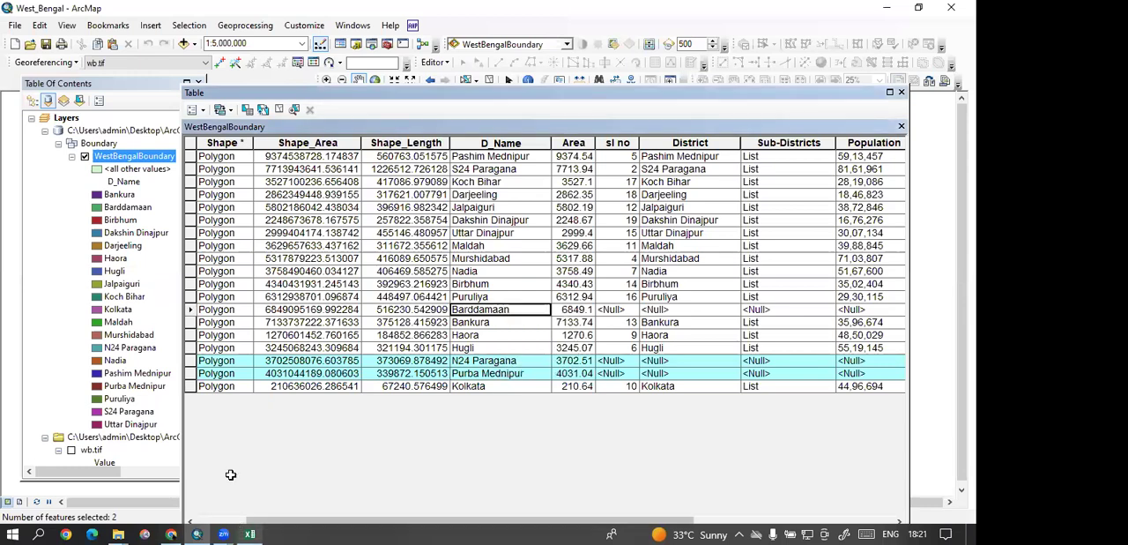
key("alt+Tab")
scroll(162, 290, "down", 1)
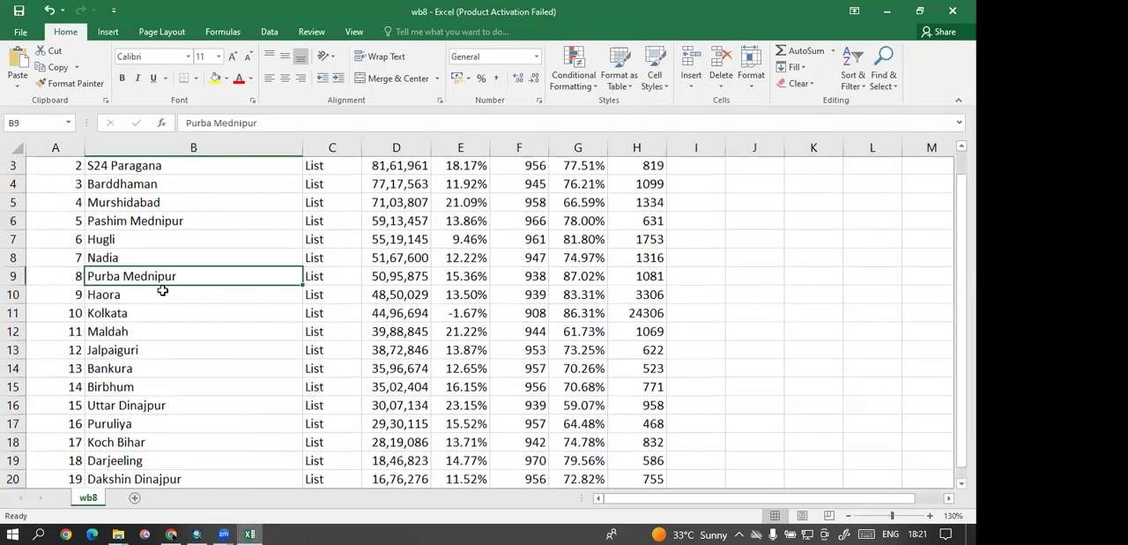
scroll(125, 307, "down", 2)
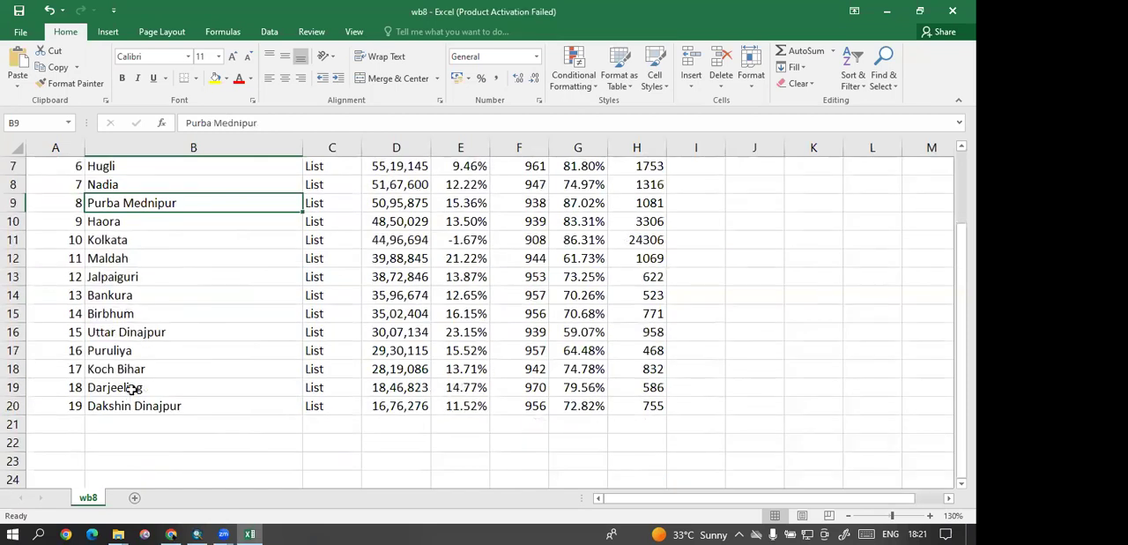
scroll(125, 287, "up", 2)
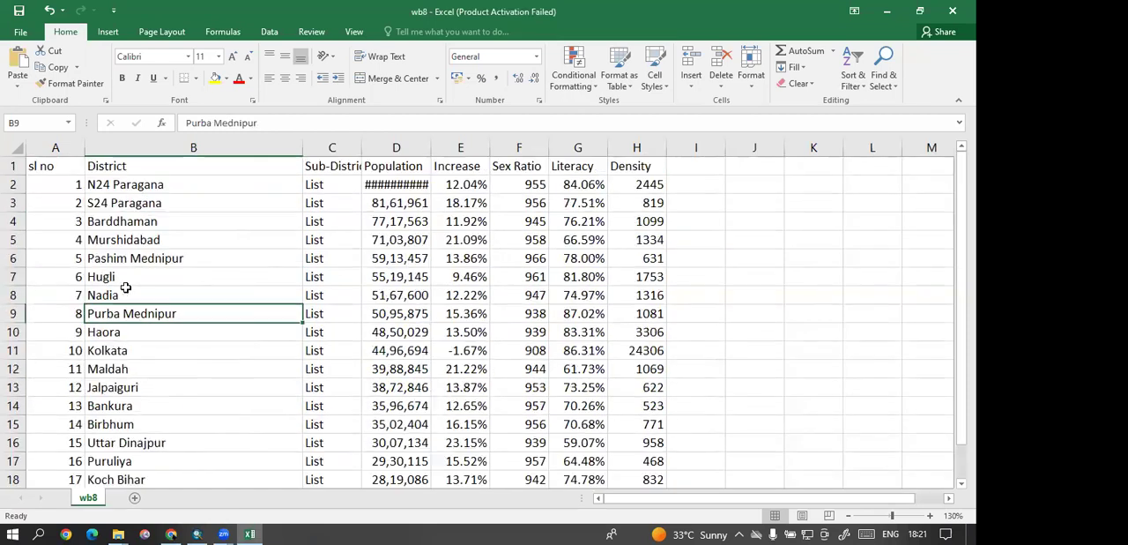
right_click(137, 221)
left_click(165, 281)
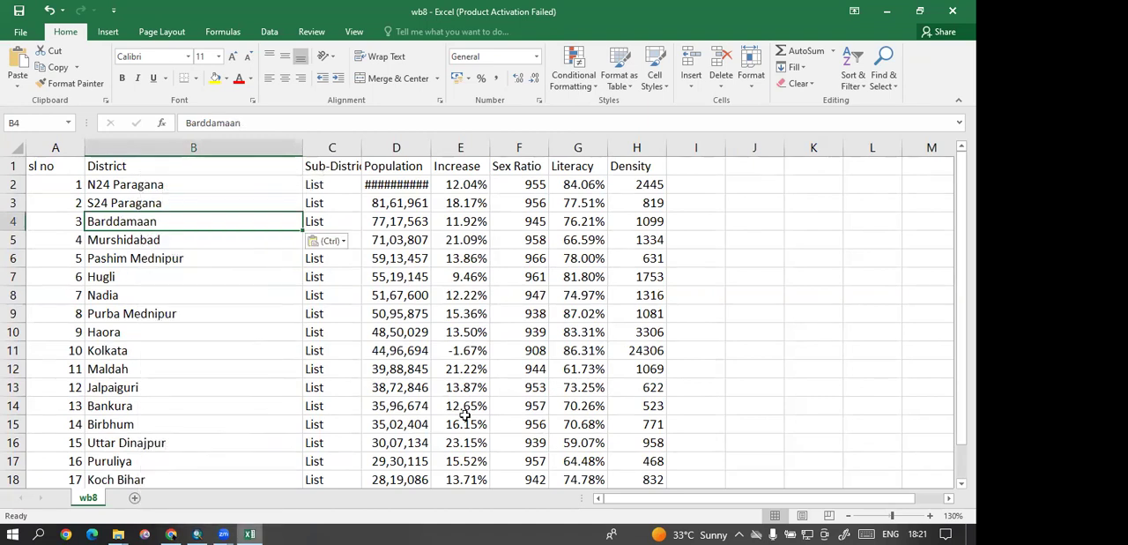
Step: Return to the ArcMap attribute table and inspect the joined census fields of the Barddamaan record
key("alt+Tab")
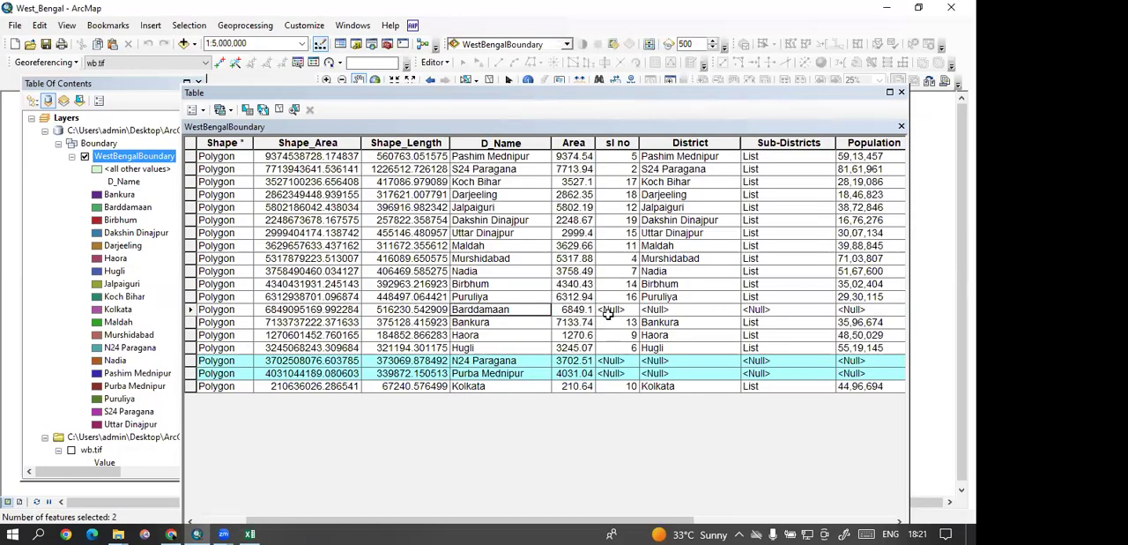
scroll(608, 315, "left", 1)
scroll(609, 313, "right", 5)
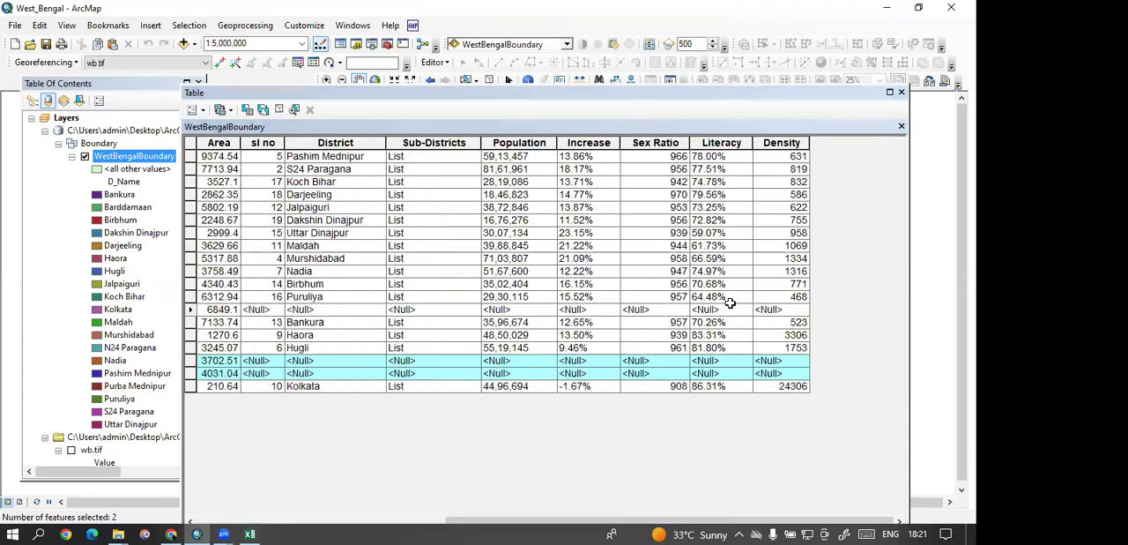
left_click(728, 305)
left_click(274, 310)
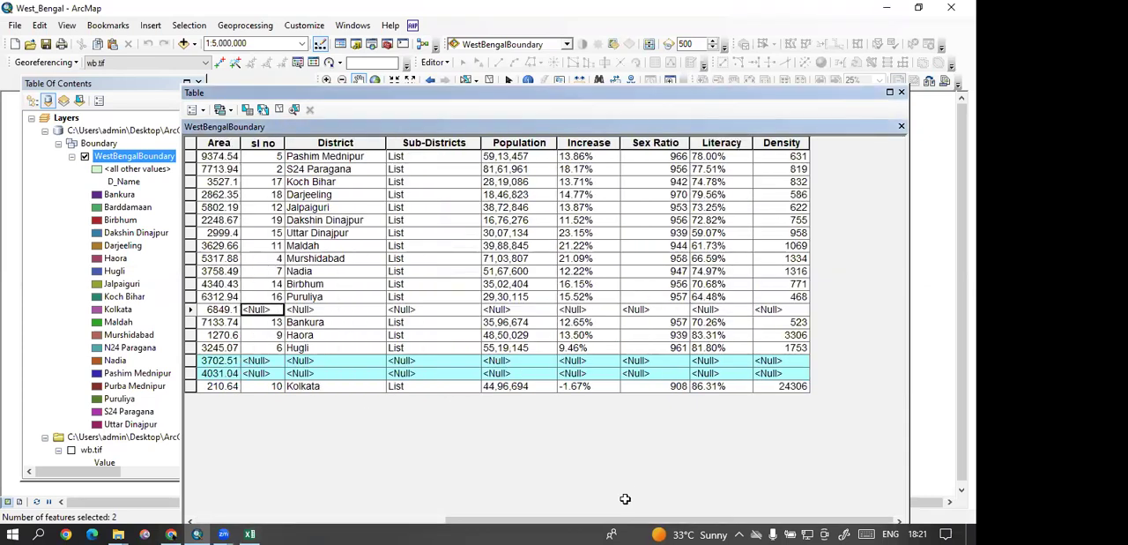
Step: Close the WestBengalBoundary attribute table, switch to Excel and save the corrected district names in wb8.csv
scroll(608, 517, "left", 5)
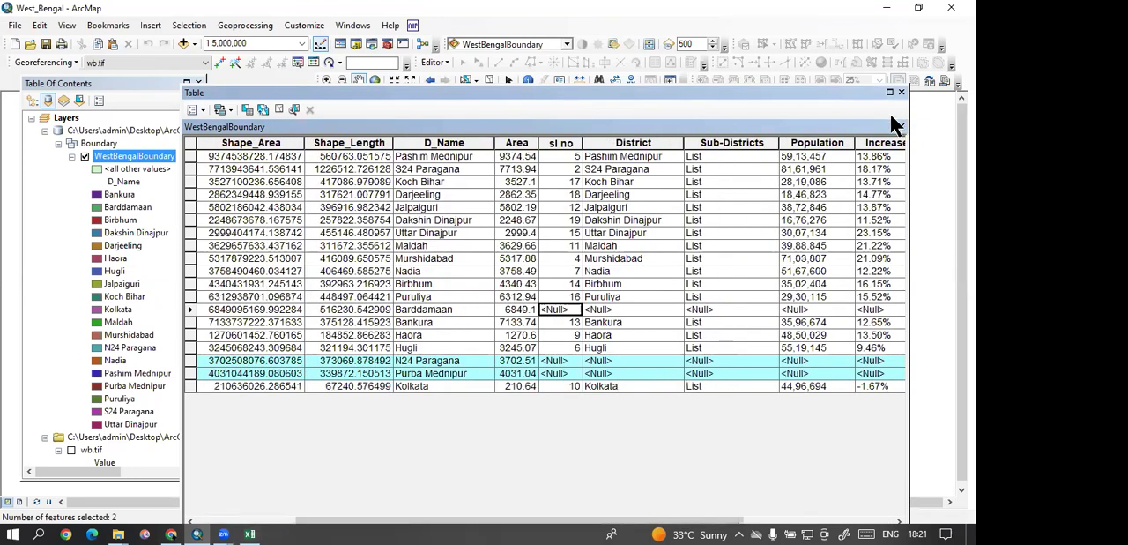
left_click(901, 92)
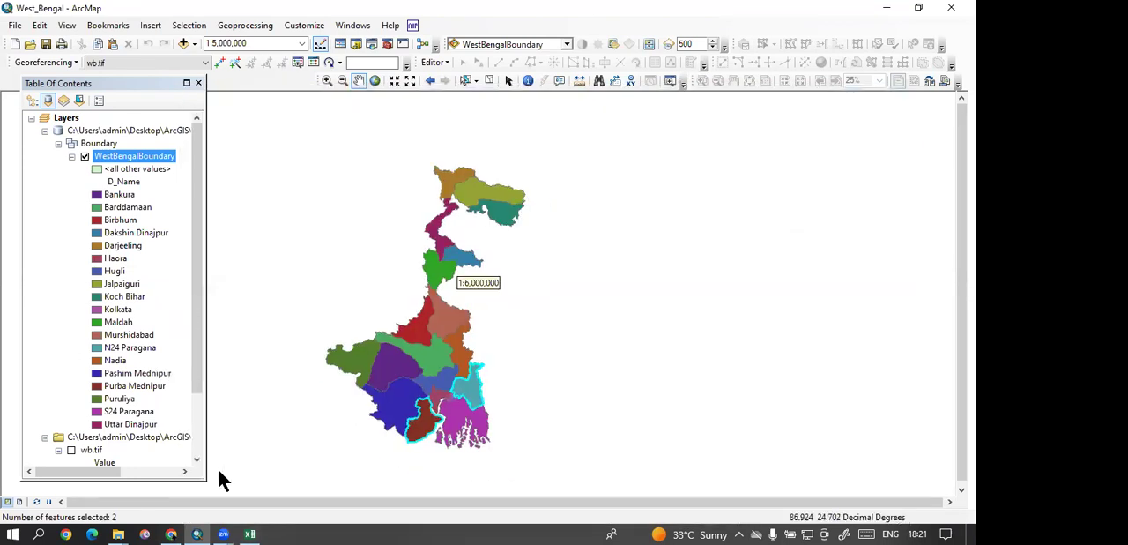
left_click(248, 534)
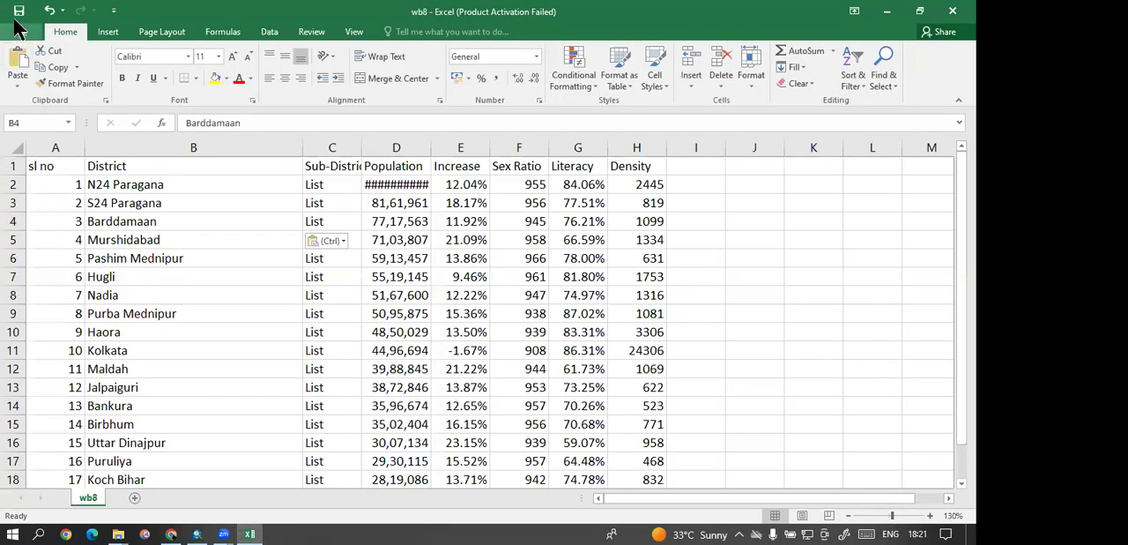
key("ctrl+s")
left_click(431, 312)
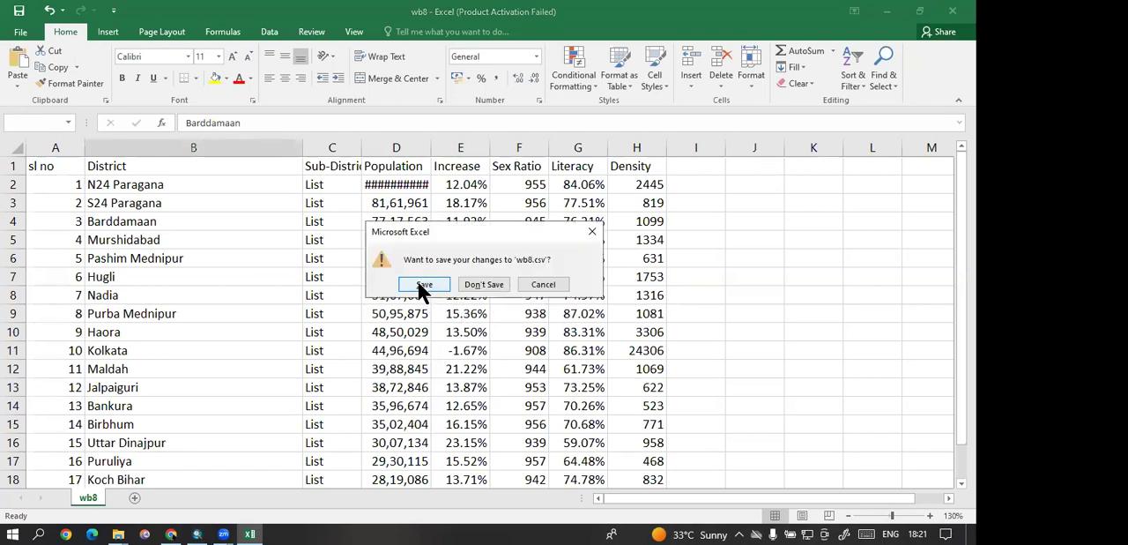
Step: Save the corrected census table as wbfinal in CSV (Comma delimited) format in the Downloads folder
left_click(423, 285)
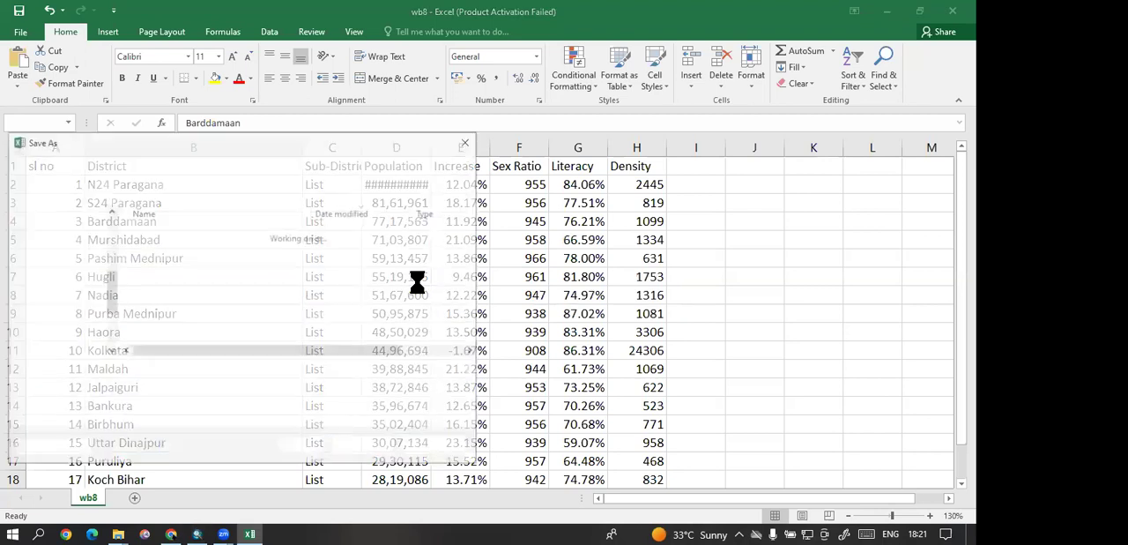
left_click(148, 372)
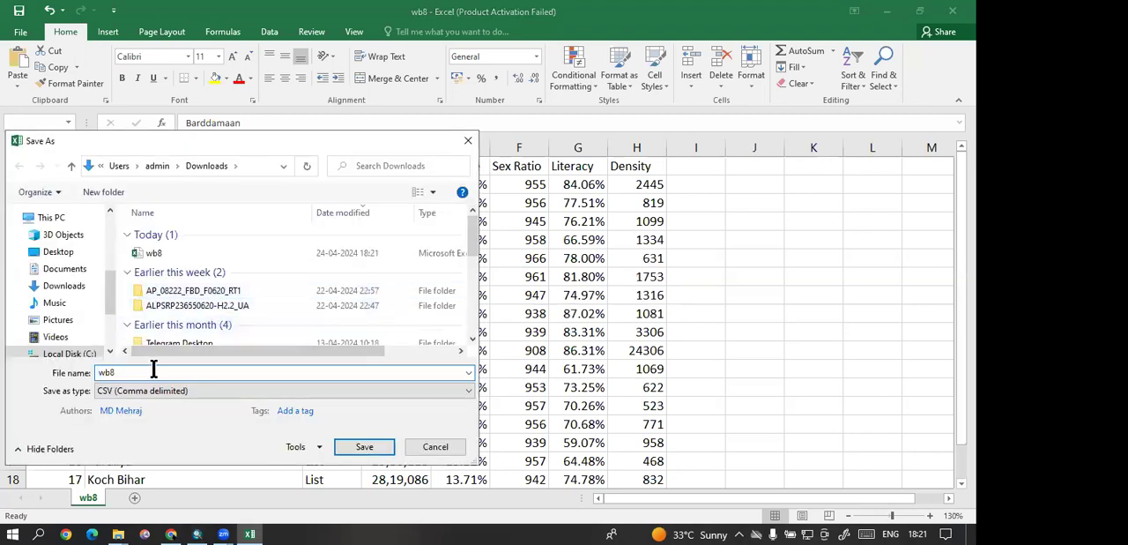
key("BackSpace")
type("final")
left_click(364, 446)
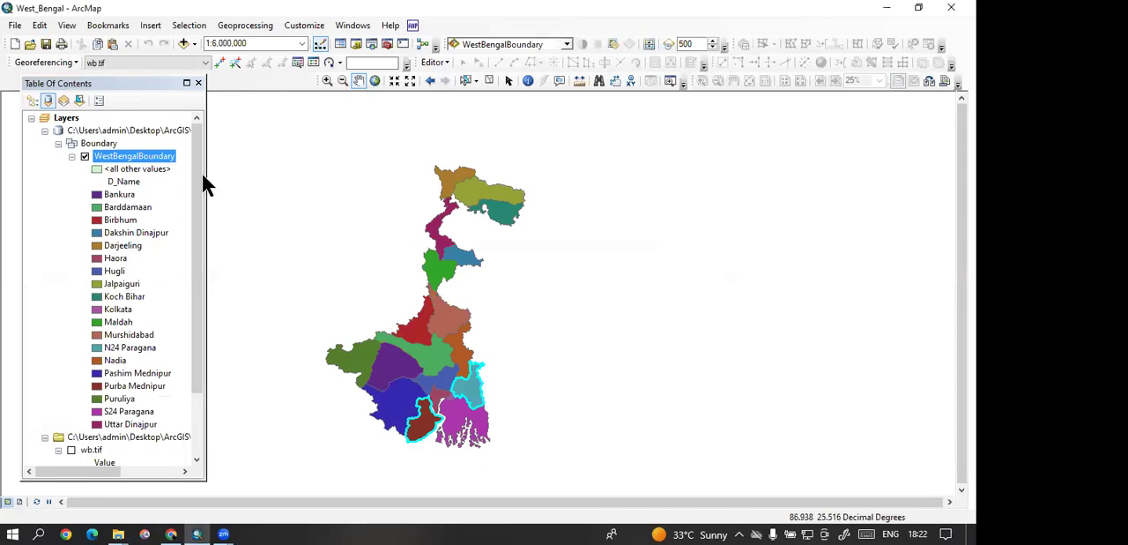
Step: Remove the existing census table join from the WestBengalBoundary layer in ArcMap
right_click(125, 153)
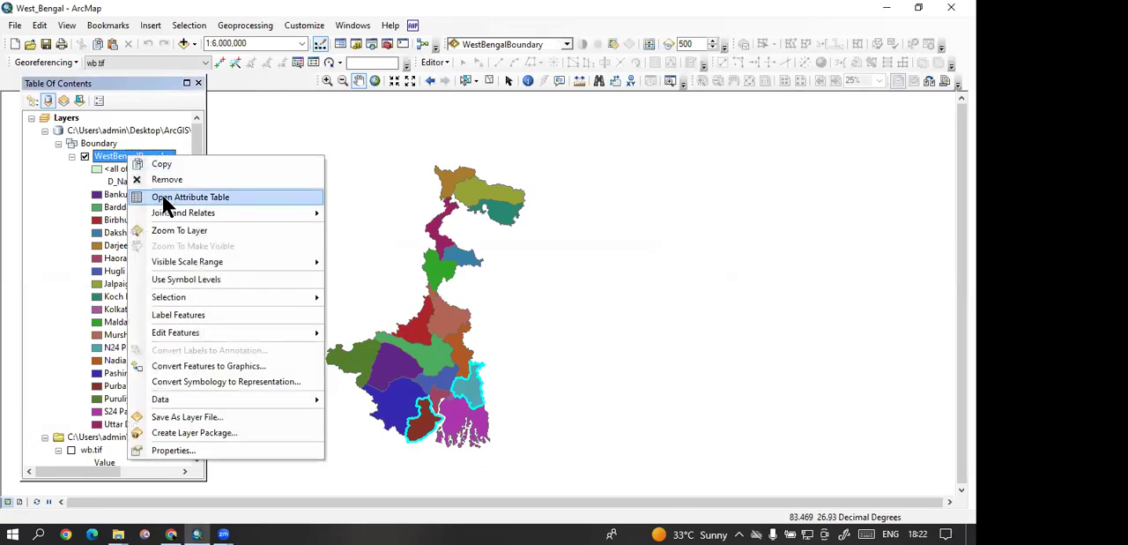
right_click(117, 157)
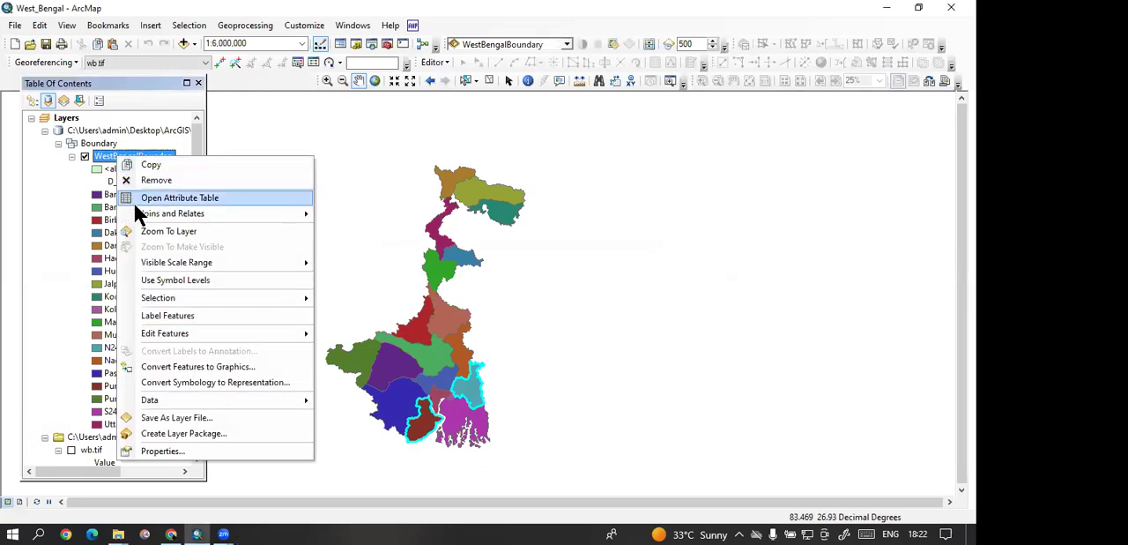
mouse_move(146, 217)
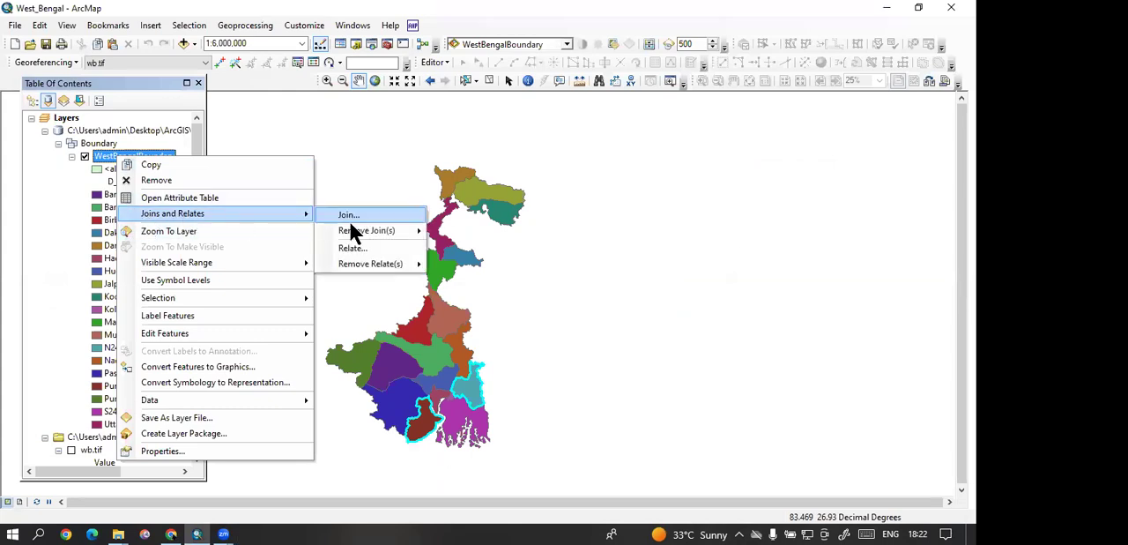
mouse_move(364, 230)
left_click(488, 246)
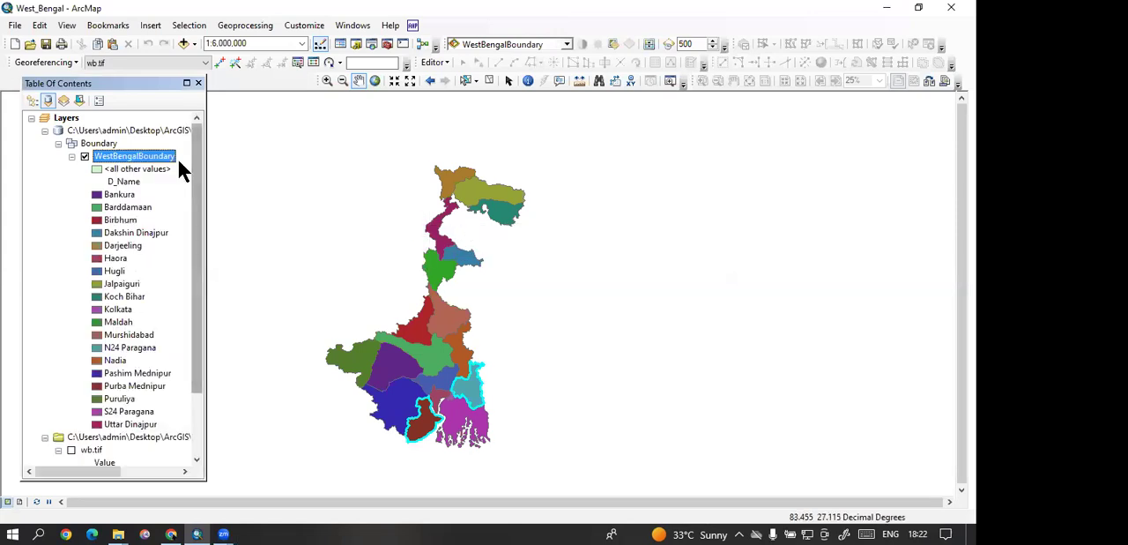
Step: Join wbfinal.csv from Downloads to the WestBengalBoundary layer, matching D_Name to District and keeping all records
right_click(155, 156)
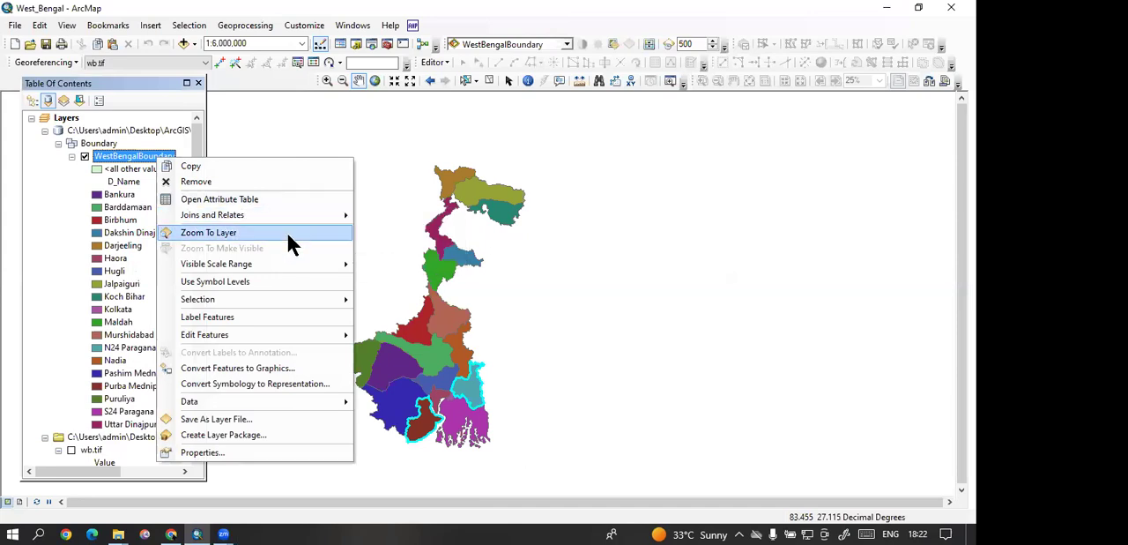
mouse_move(299, 214)
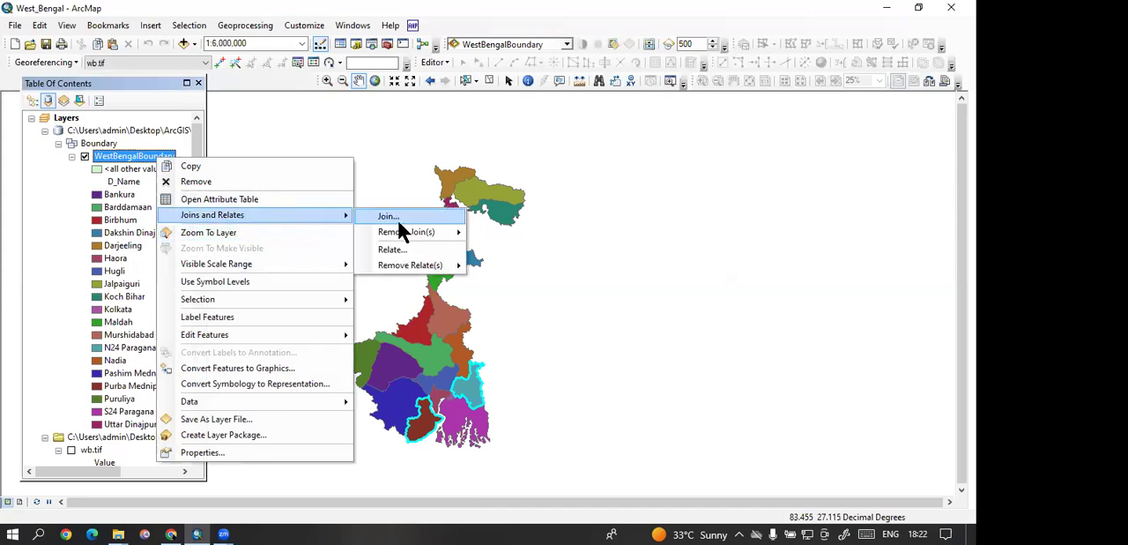
left_click(391, 217)
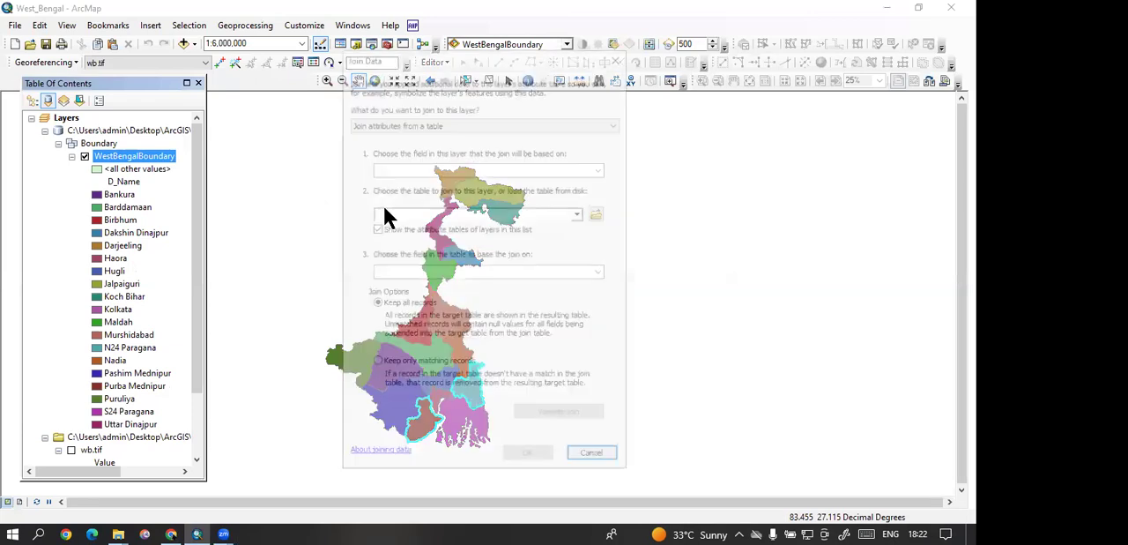
left_click(606, 170)
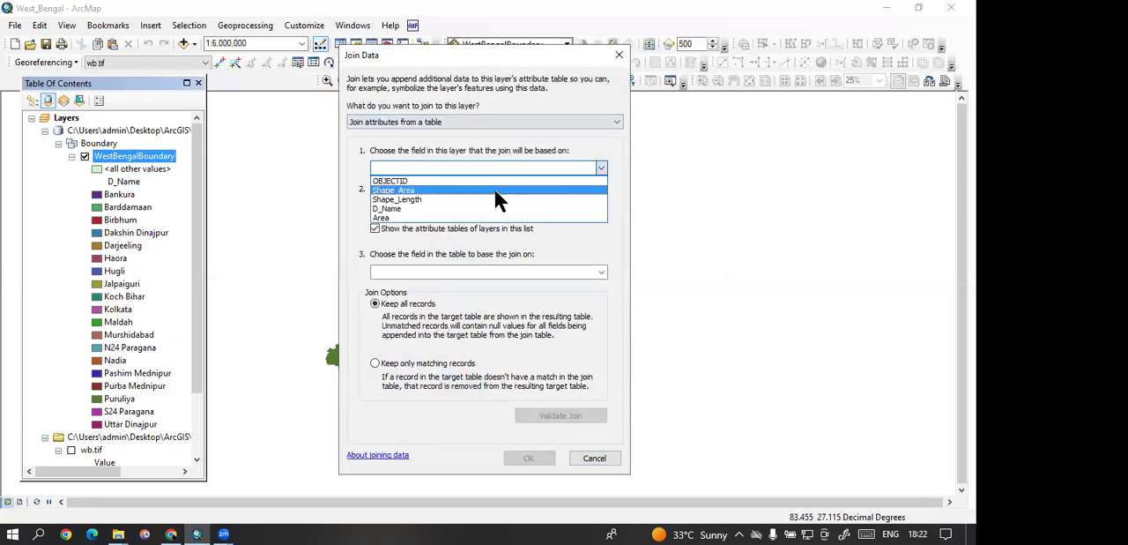
left_click(467, 209)
left_click(599, 213)
left_click_drag(448, 313, 613, 316)
left_click(510, 254)
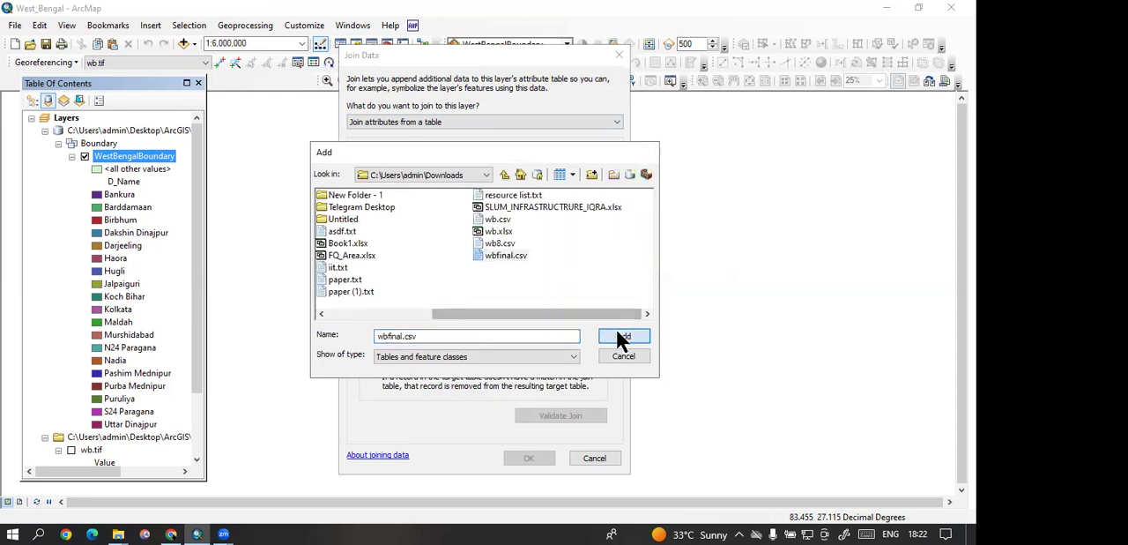
left_click(624, 336)
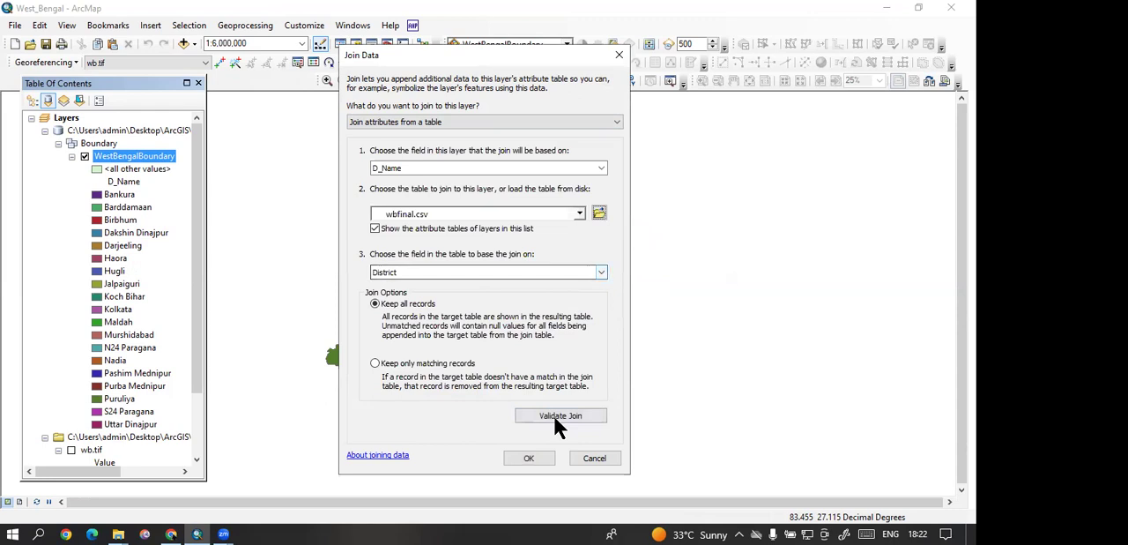
left_click(535, 456)
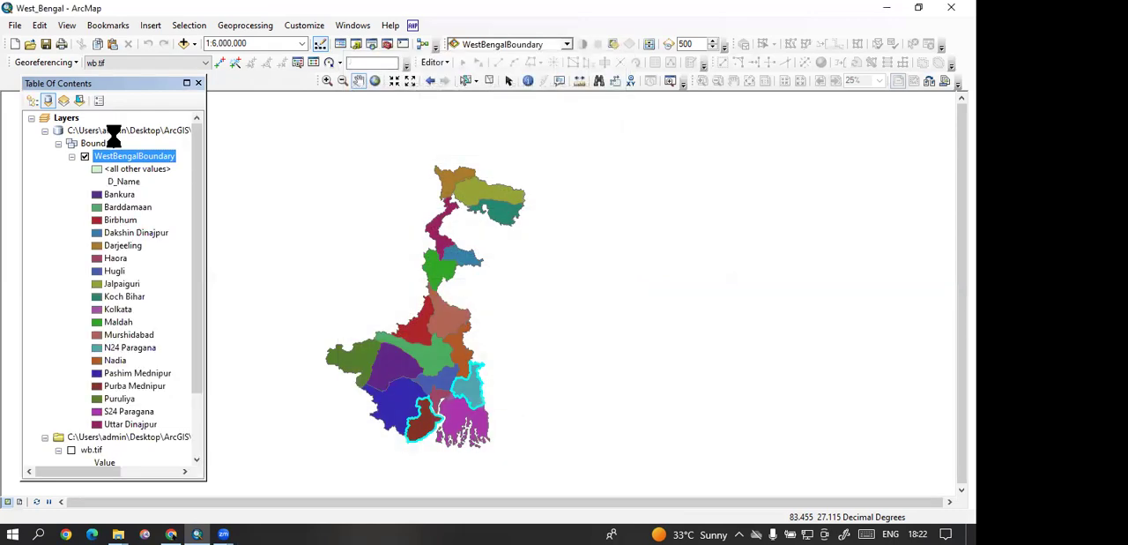
Step: Check the joined census fields in the WestBengalBoundary attribute table, clear the record selection and close the table
right_click(128, 156)
left_click(141, 194)
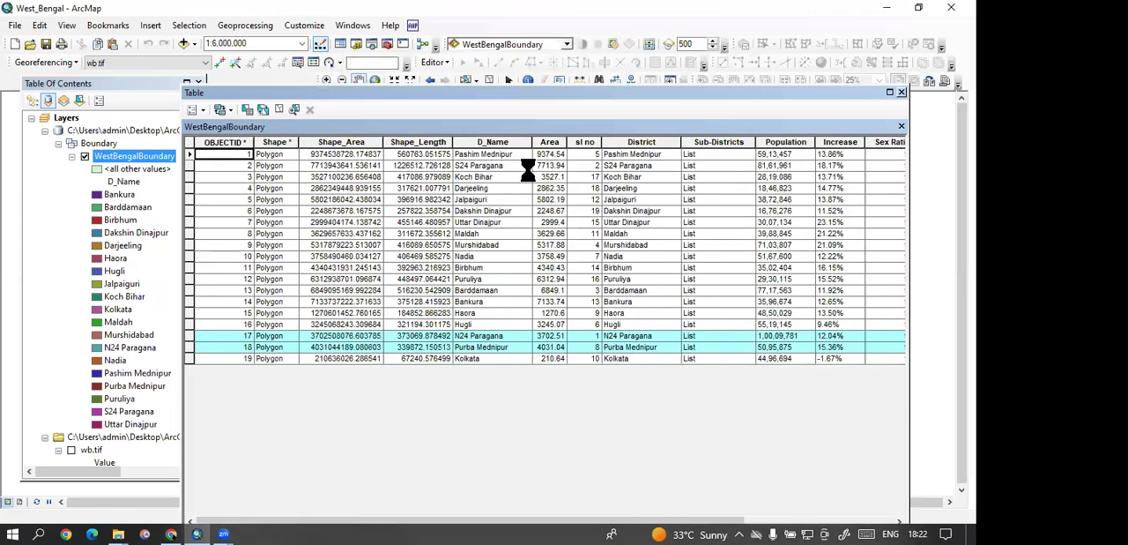
left_click(528, 301)
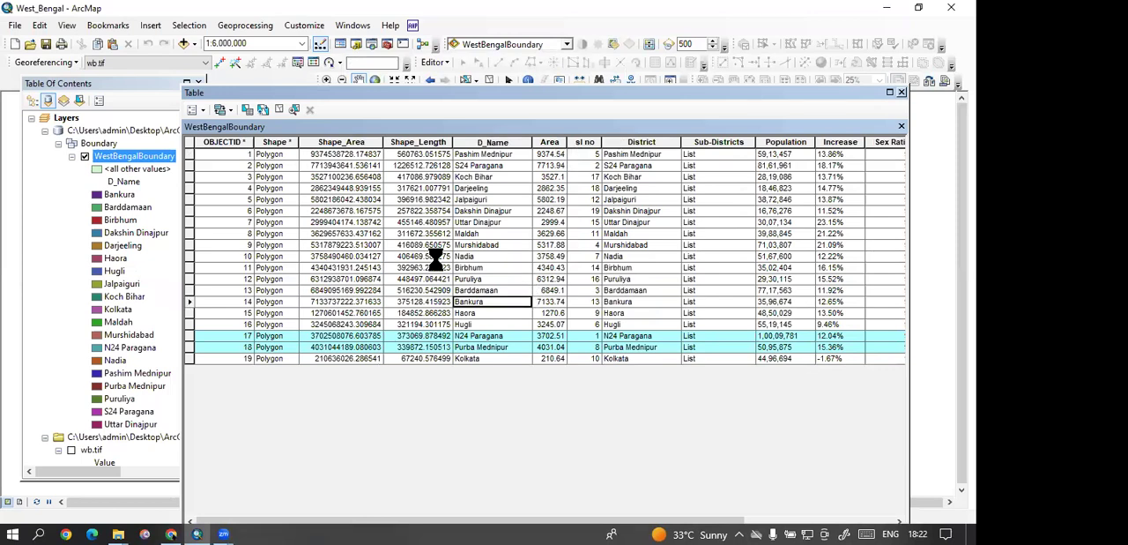
left_click(277, 110)
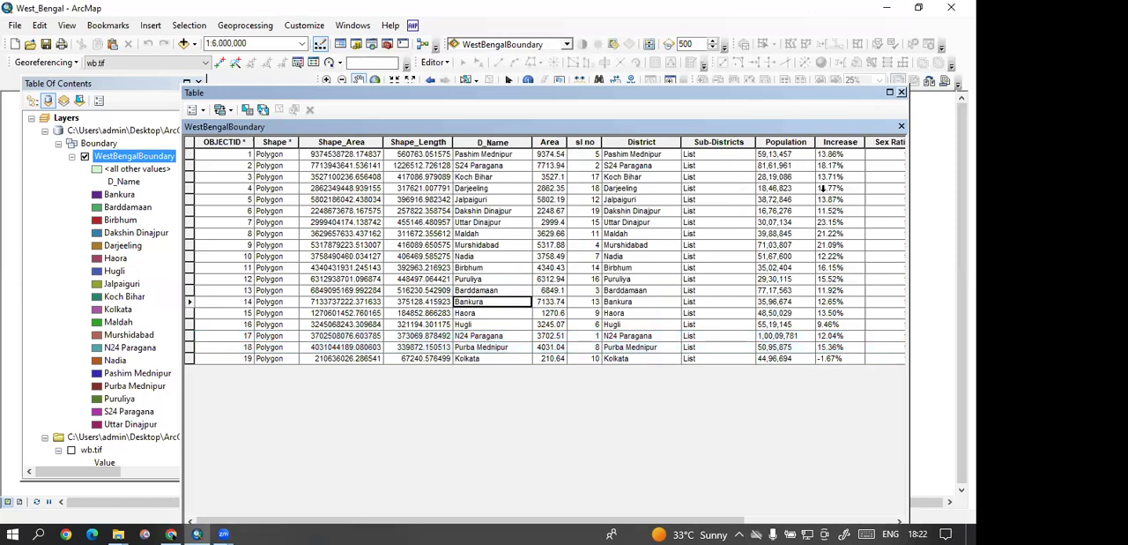
left_click(901, 92)
left_click_drag(496, 248, 513, 228)
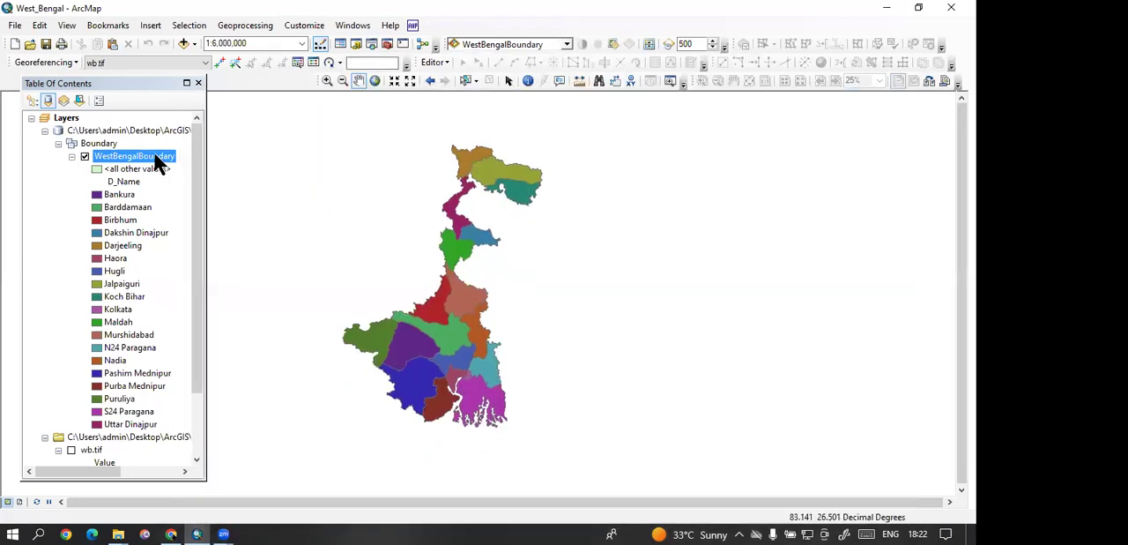
left_click(72, 156)
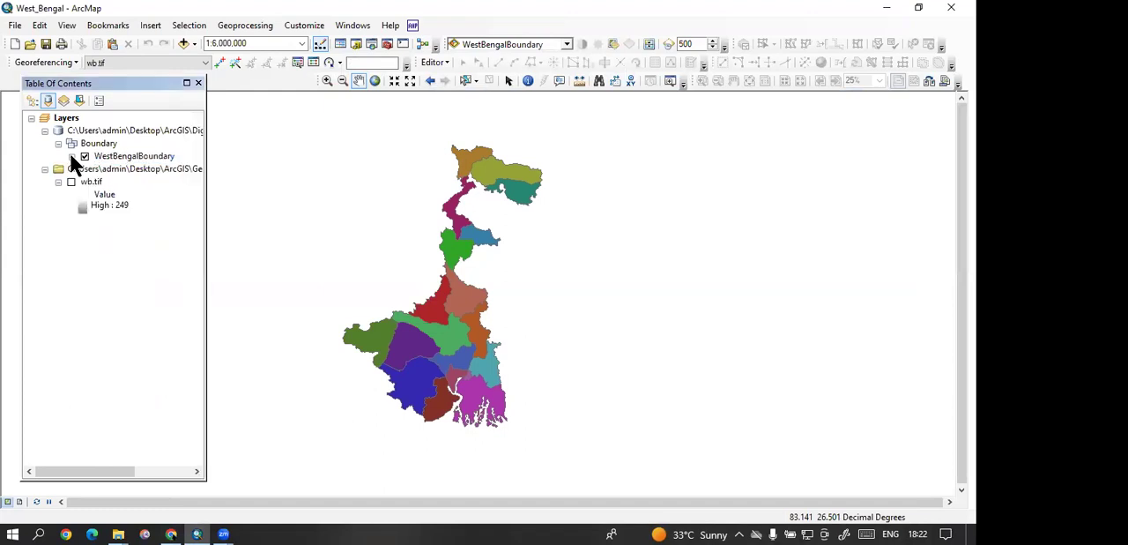
left_click(109, 155)
left_click(71, 156)
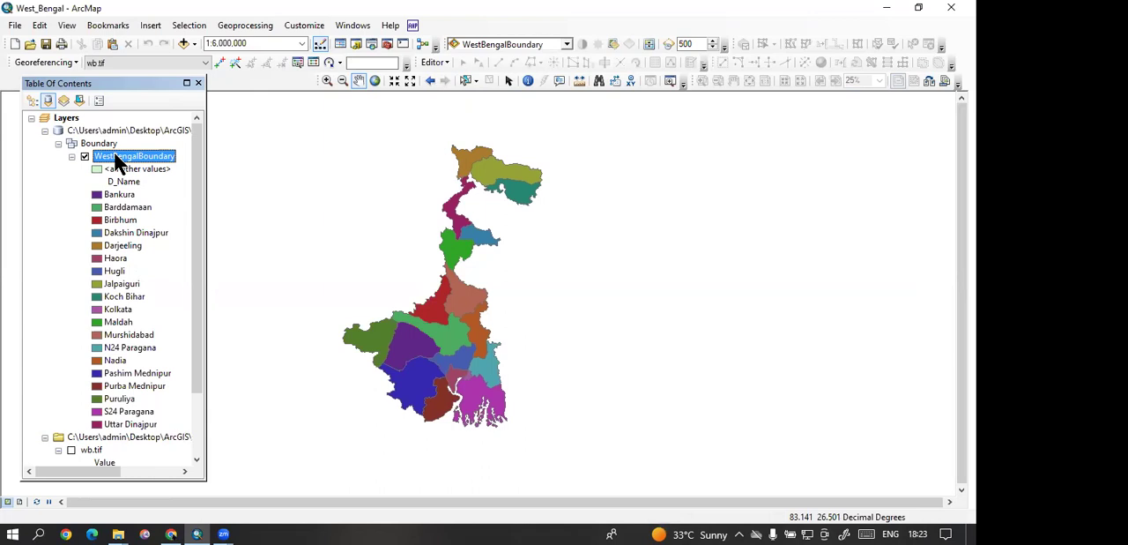
Step: Start exporting the WestBengalBoundary data and create a folder named join inside Khasra_Superimpossed as the output location
right_click(118, 156)
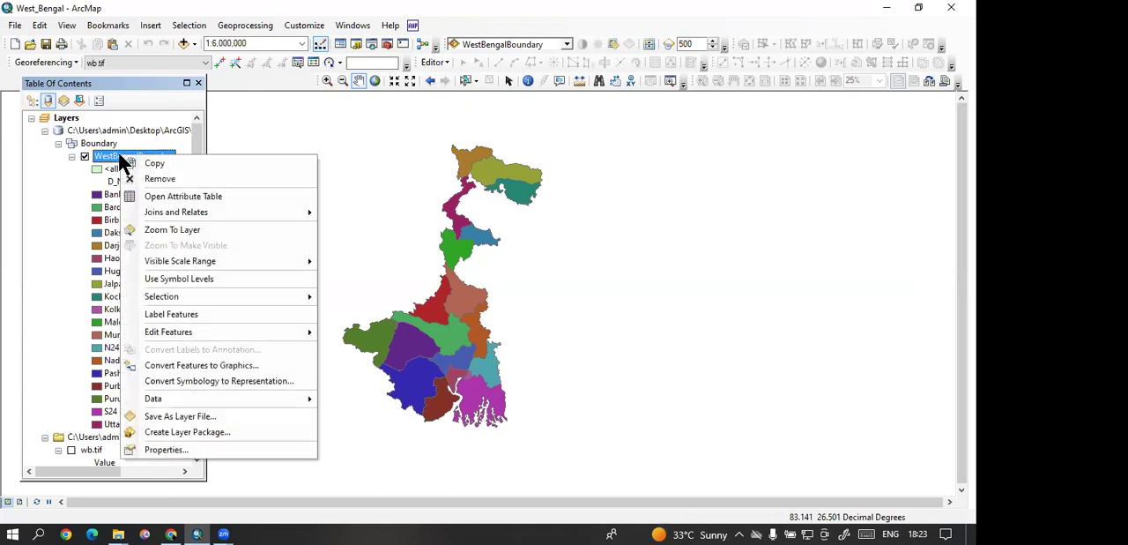
mouse_move(248, 397)
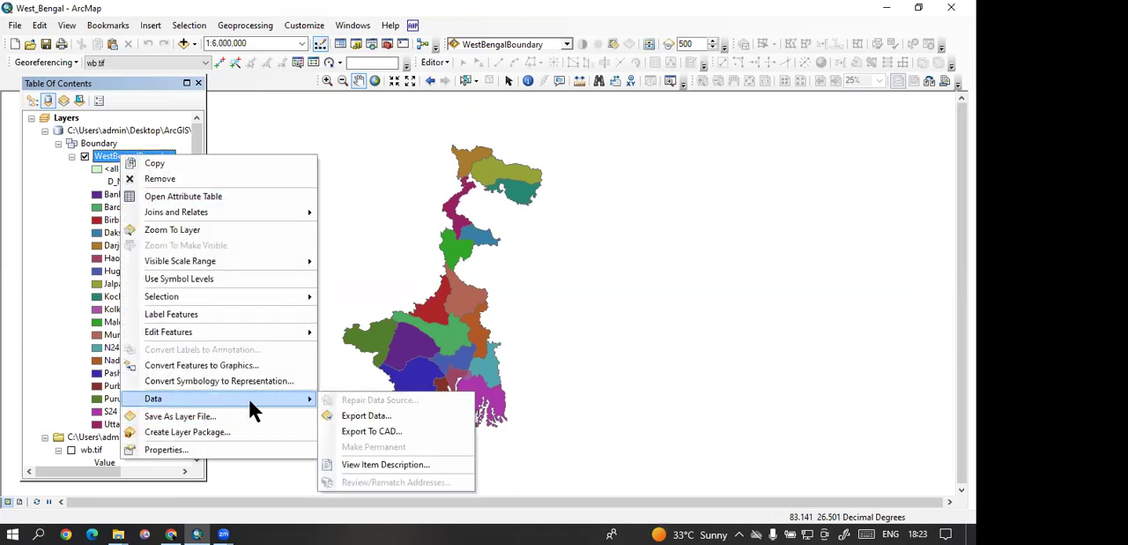
left_click(419, 414)
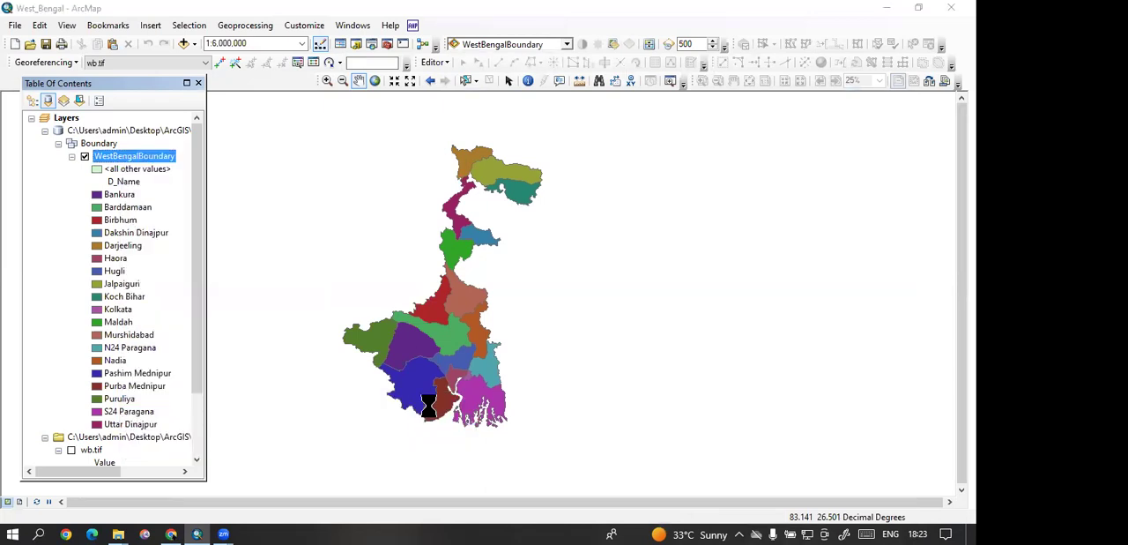
left_click(605, 292)
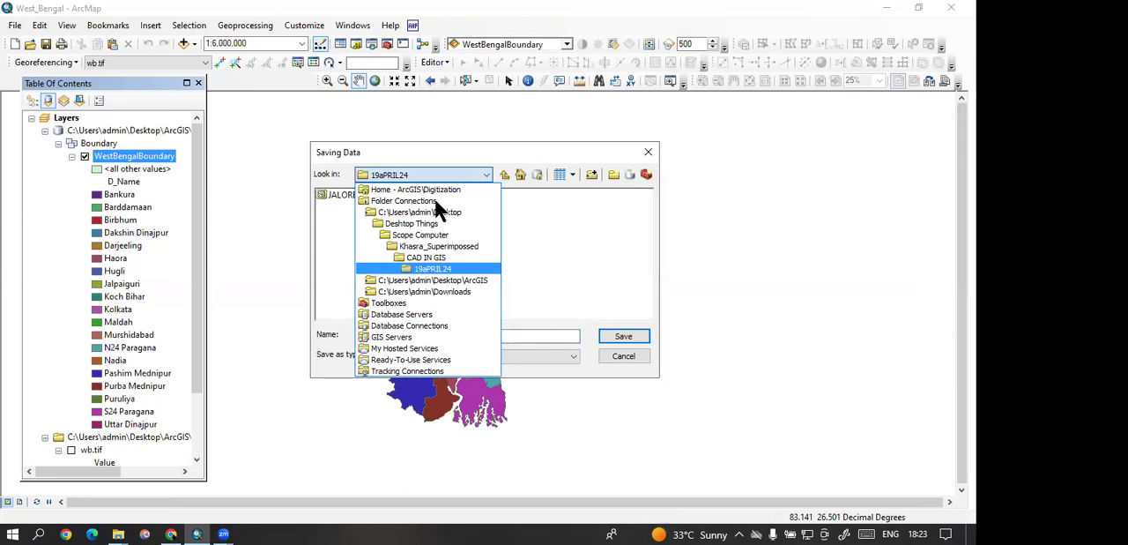
left_click(445, 246)
left_click(446, 246)
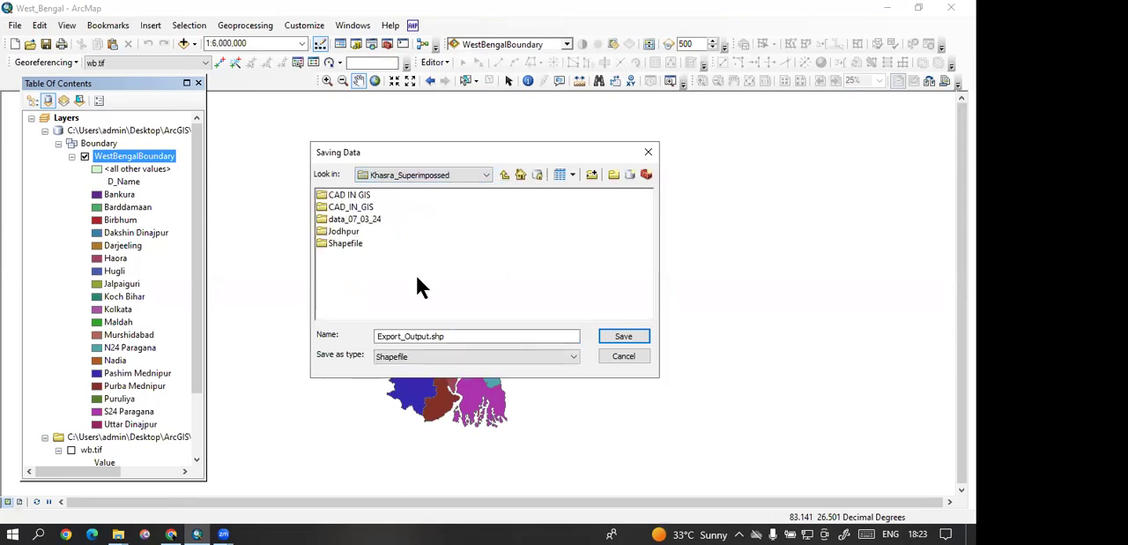
left_click(612, 174)
key("BackSpace")
type("join")
left_click(454, 301)
double_click(335, 245)
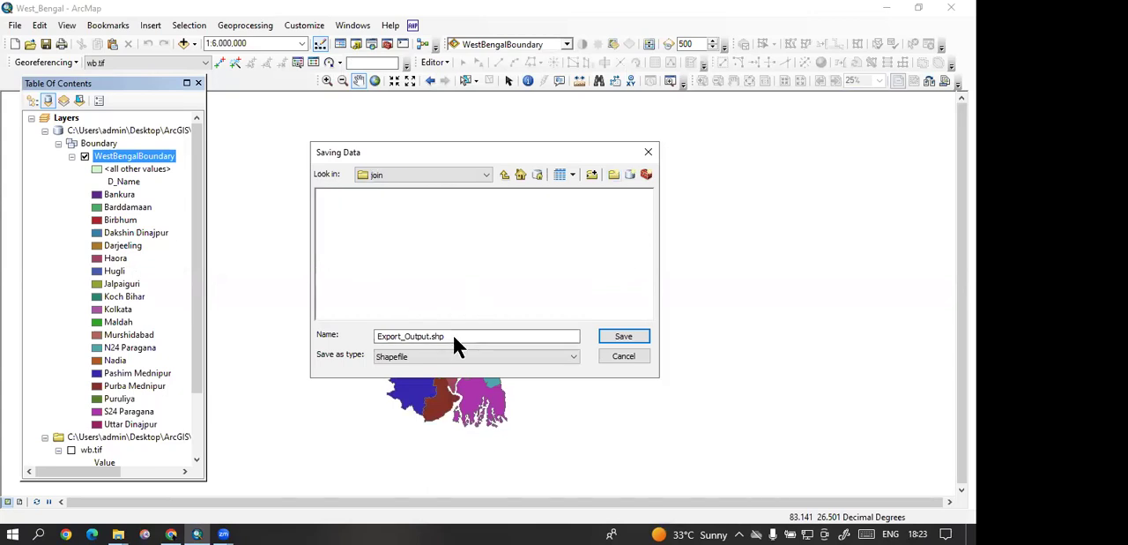
Step: Export the joined data as the shapefile wb_final.shp in the join folder and add it to the map
left_click(426, 336)
key("shift+Home")
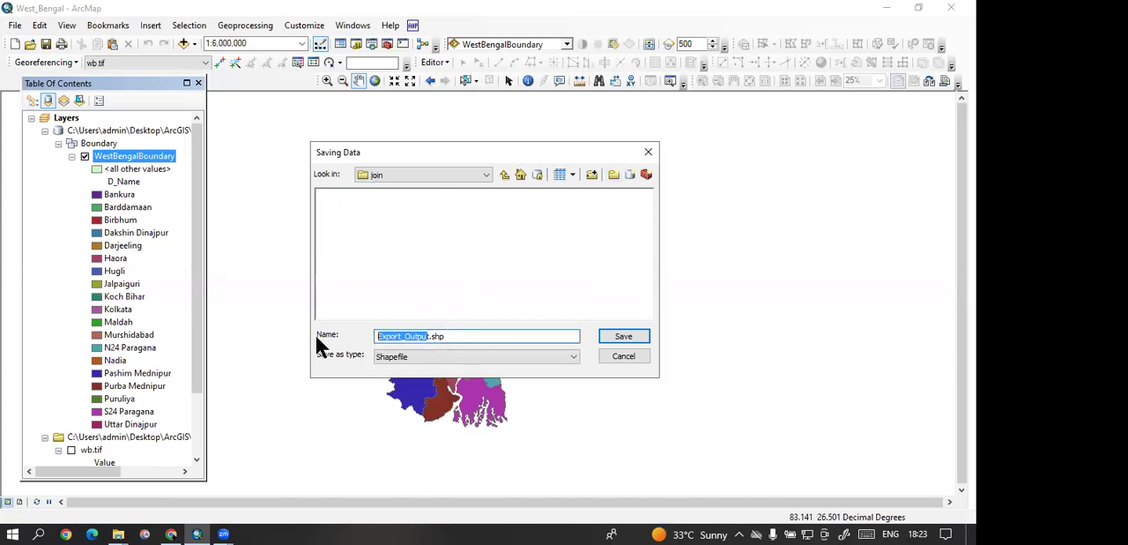
key("BackSpace")
type("wb")
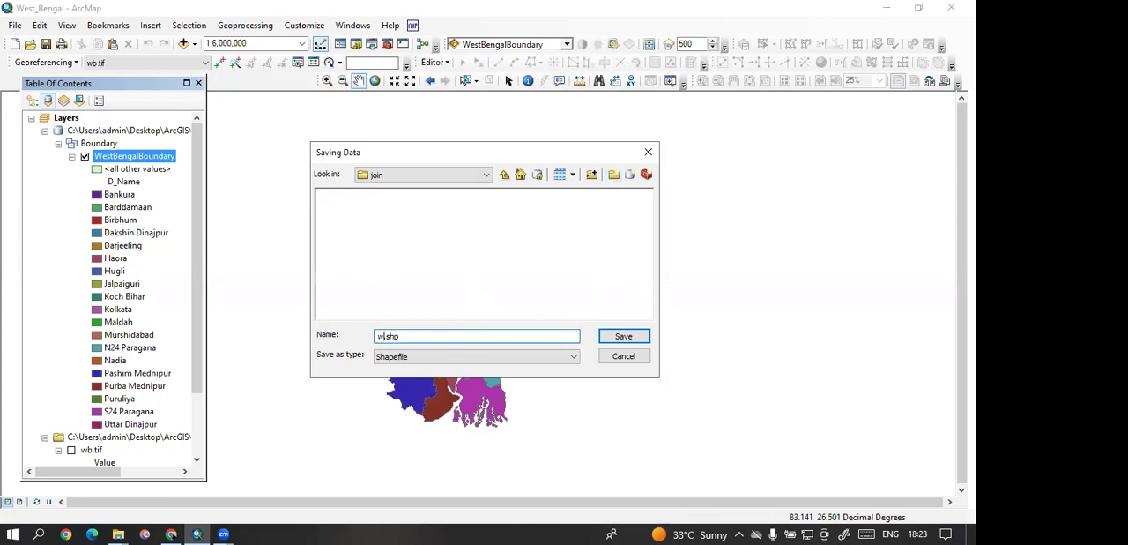
type("_final")
left_click(622, 338)
left_click(518, 357)
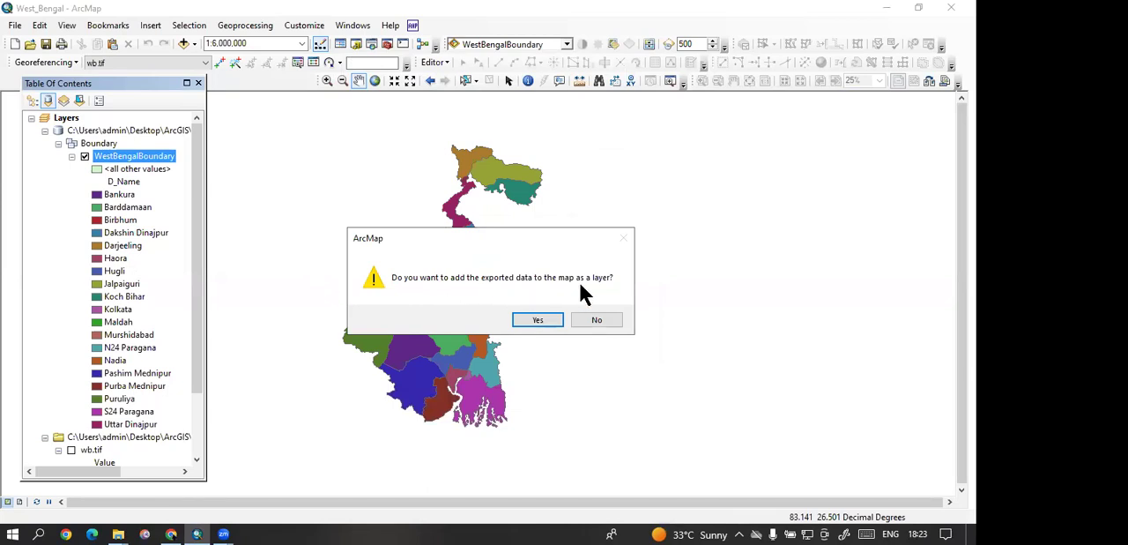
left_click(540, 319)
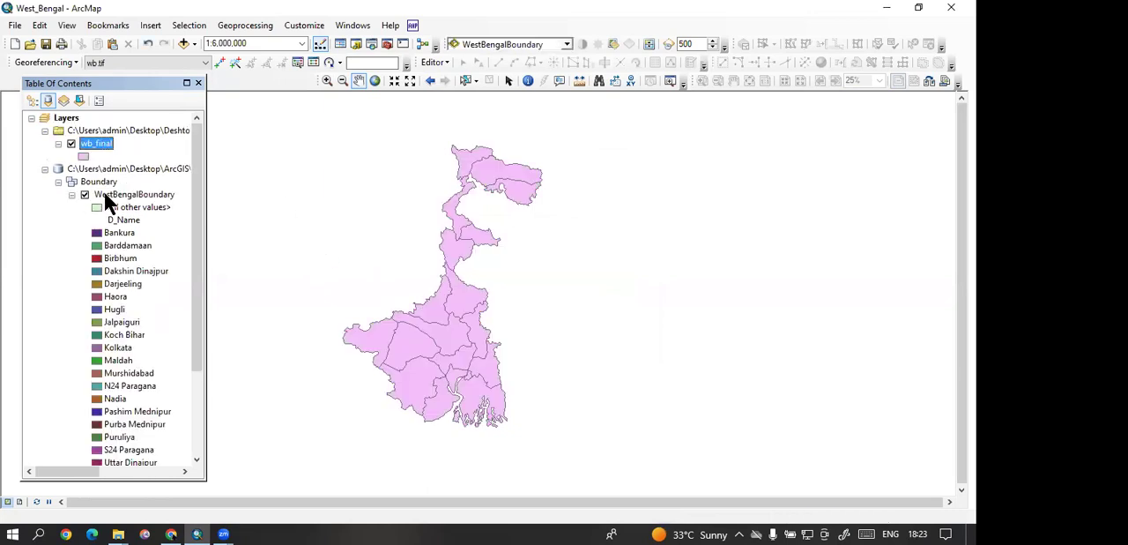
Step: Remove the original WestBengalBoundary layer from the map
left_click(106, 194)
right_click(106, 194)
left_click(128, 219)
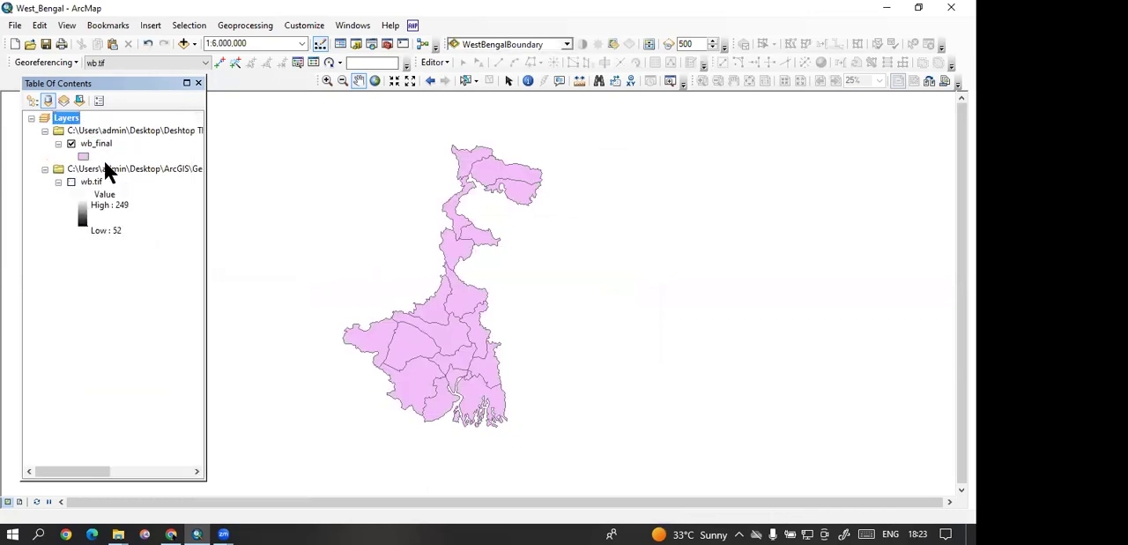
Step: Check the joined census fields in the wb_final attribute table and close the table
left_click(93, 143)
right_click(94, 144)
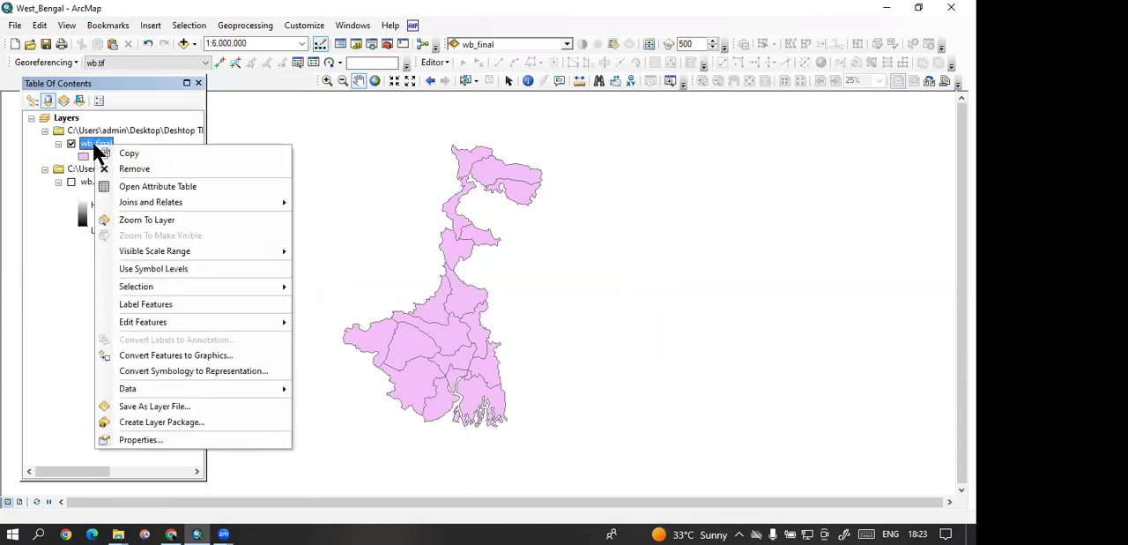
left_click(110, 186)
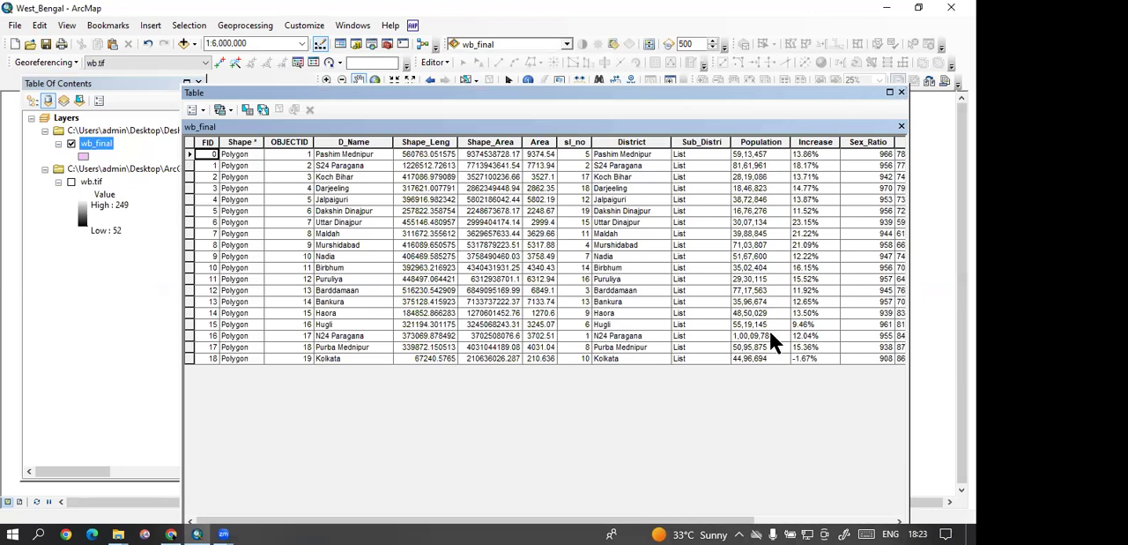
left_click_drag(679, 520, 776, 521)
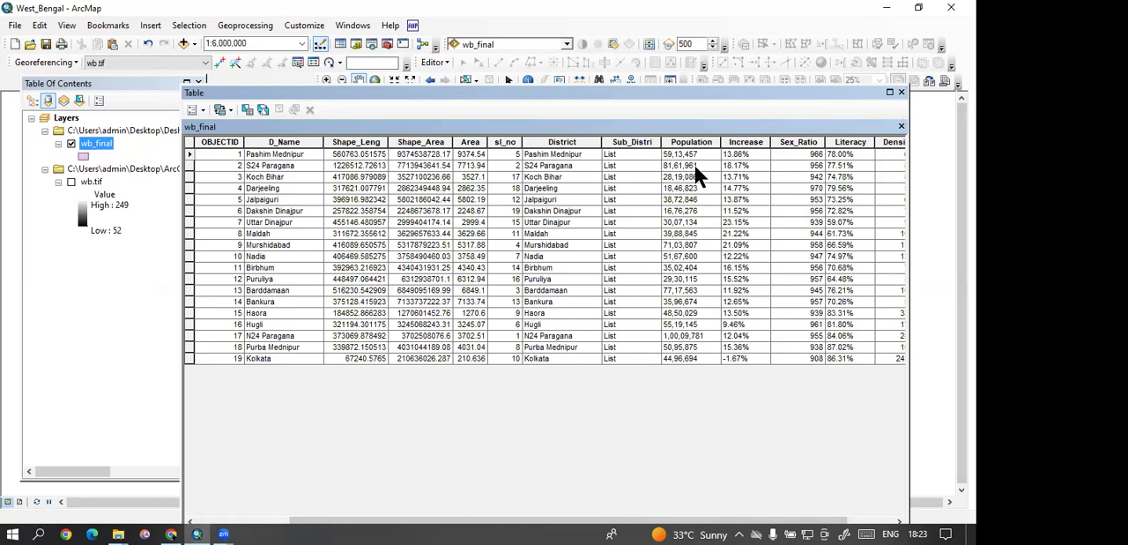
left_click(901, 91)
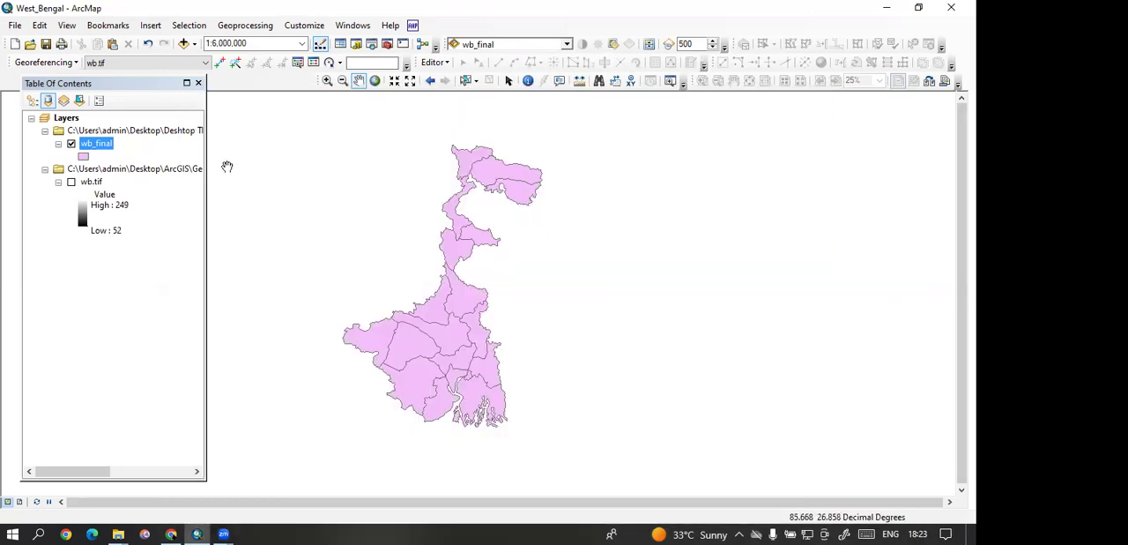
Step: Set the wb_final layer's symbology to graduated colors with Sex_Ratio as the value field
right_click(106, 143)
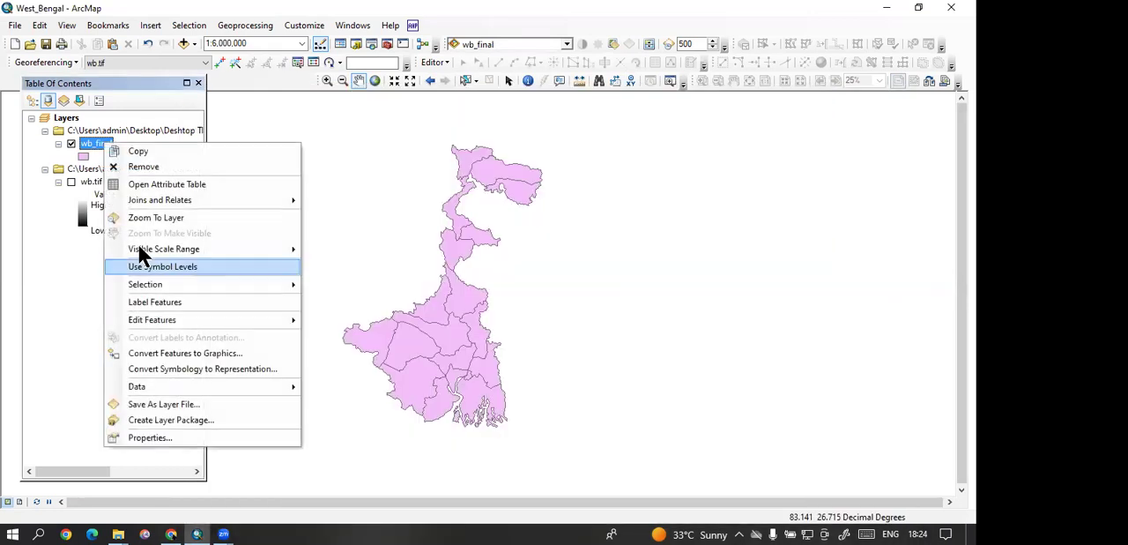
left_click(151, 437)
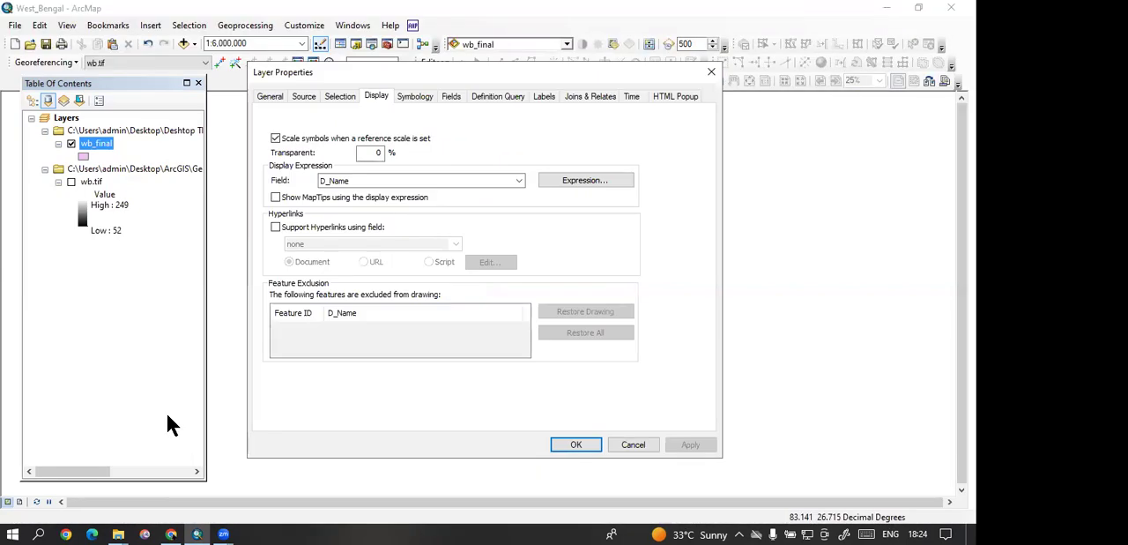
left_click(414, 96)
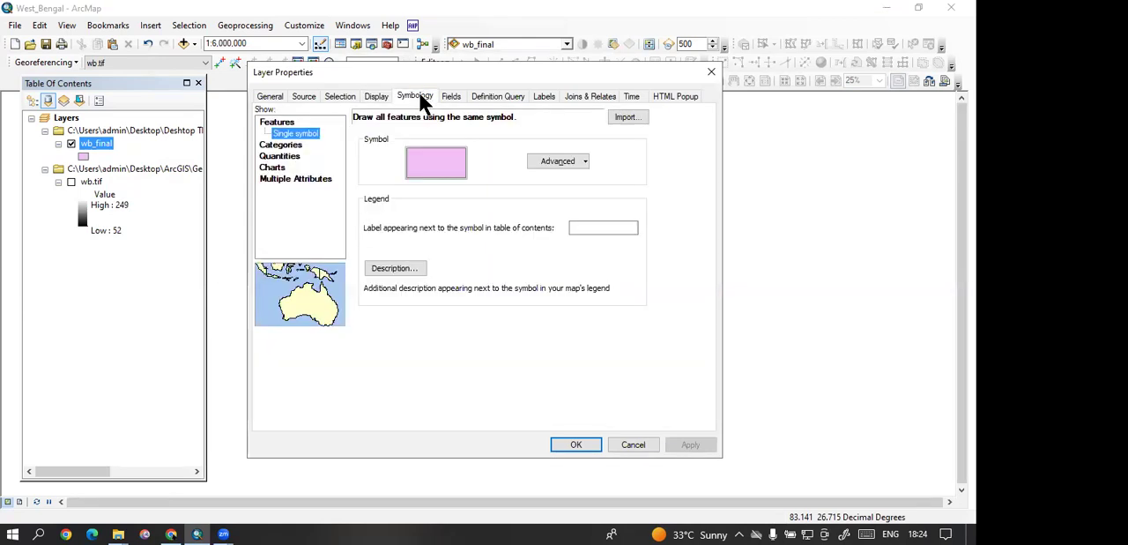
left_click(294, 146)
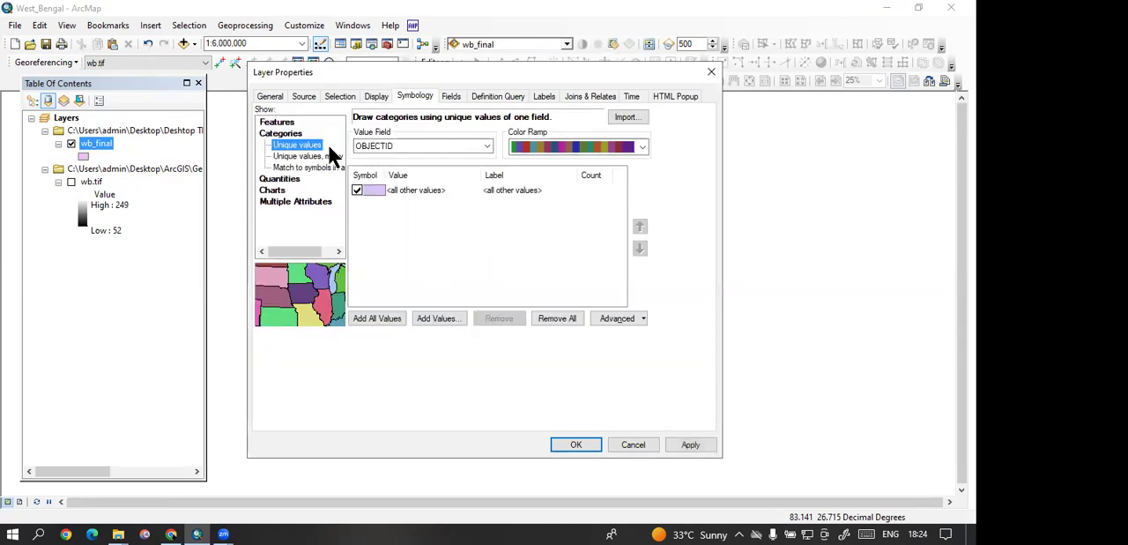
left_click(423, 143)
left_click(423, 144)
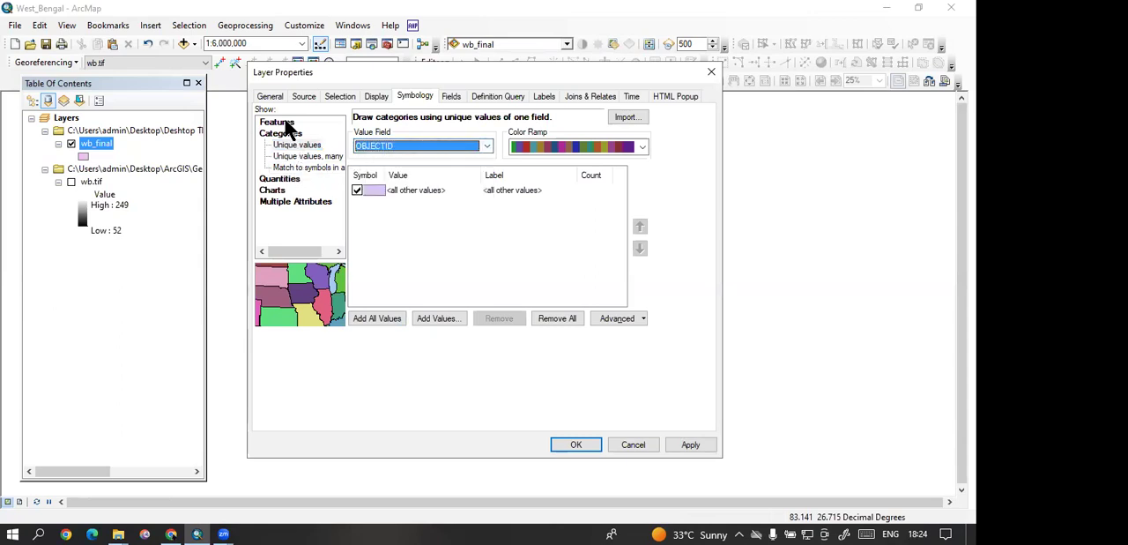
left_click(288, 179)
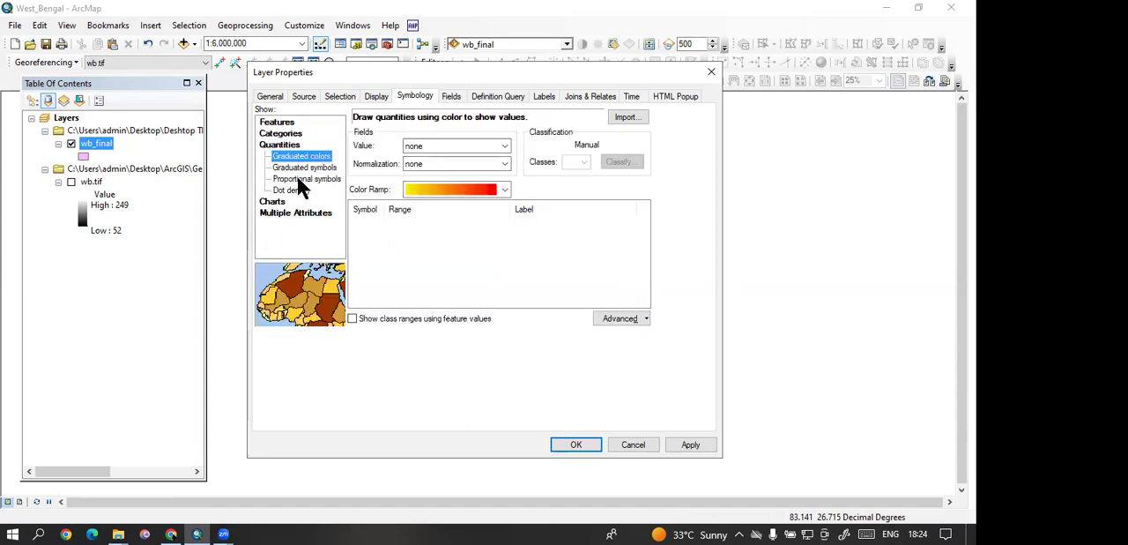
left_click(483, 142)
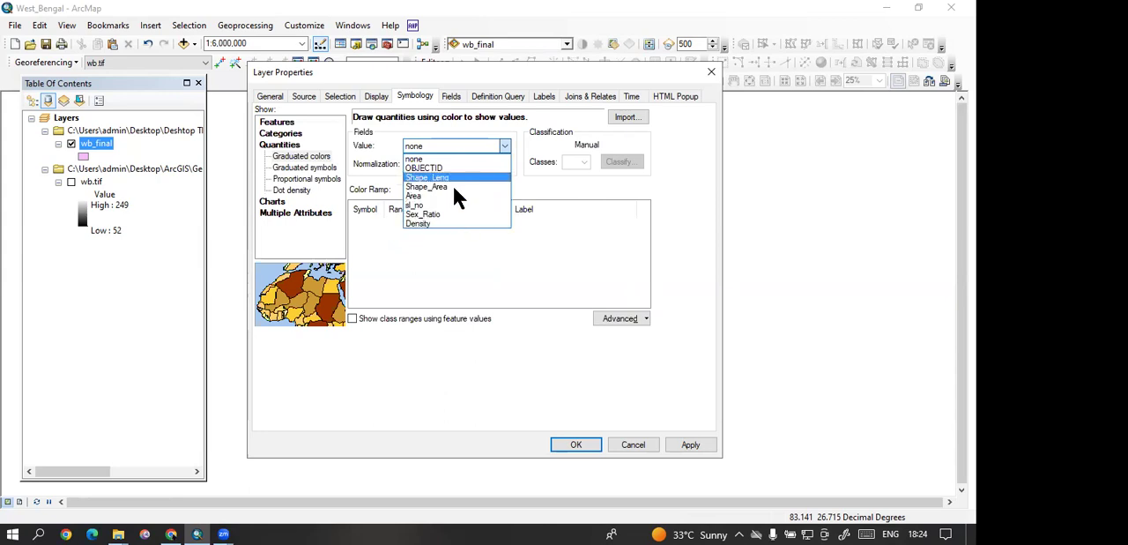
left_click(445, 214)
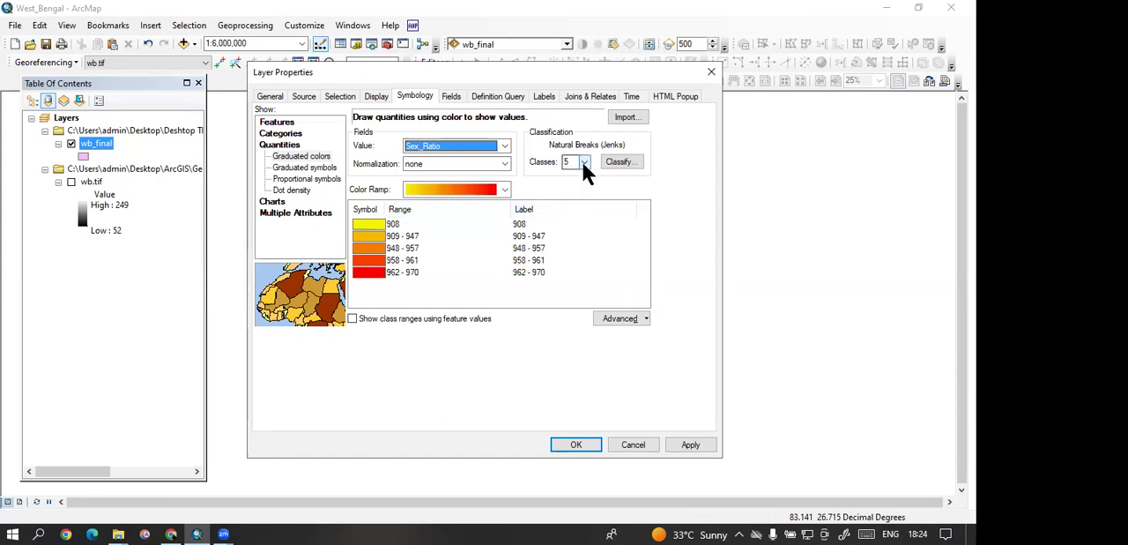
Step: Review the fields available for unique-values symbology and return to the graduated colors settings
left_click(280, 134)
left_click(381, 148)
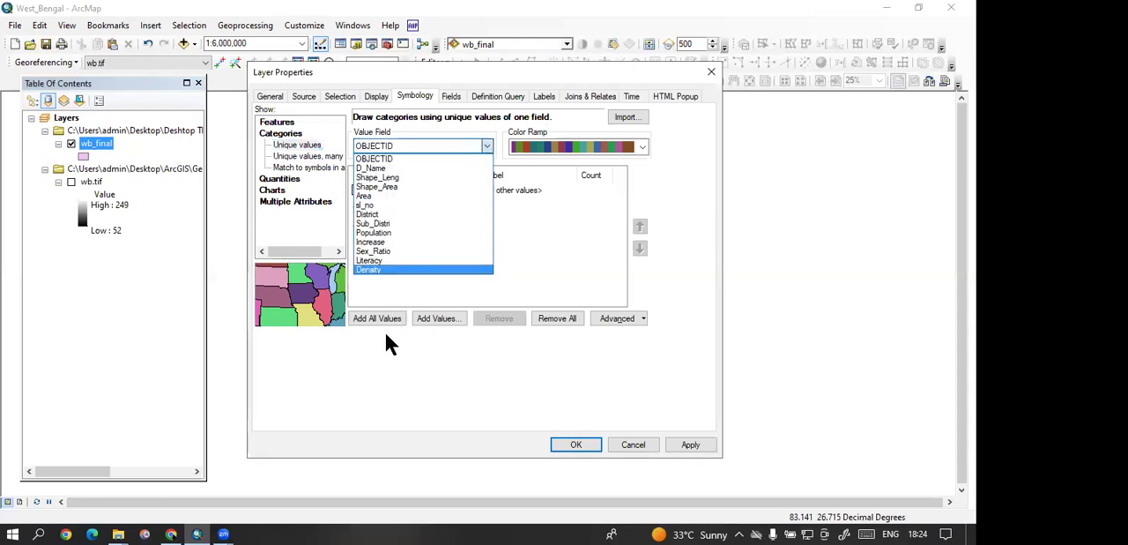
left_click(543, 238)
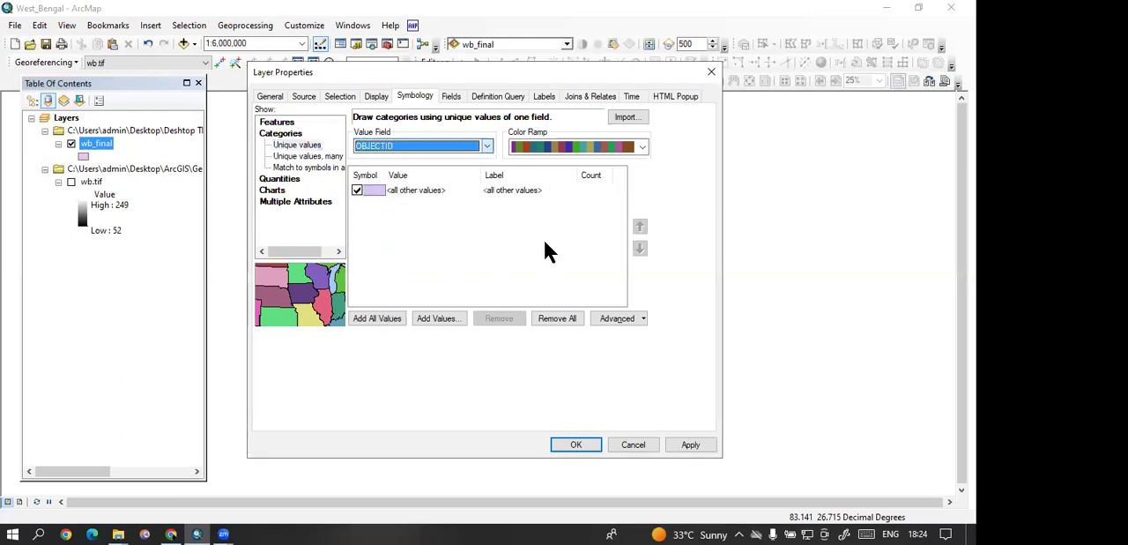
left_click(290, 178)
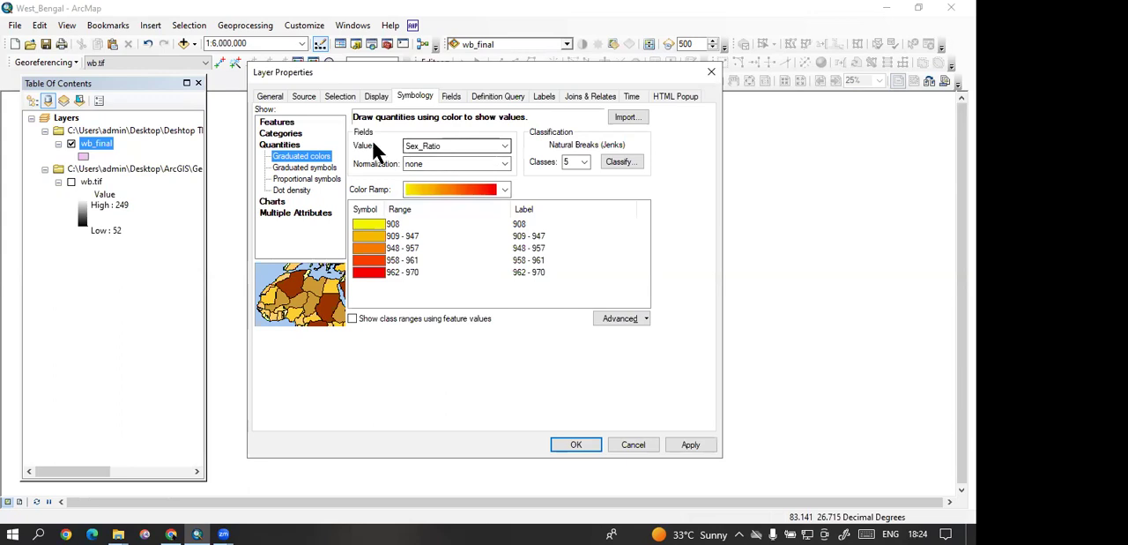
Step: Examine the class count options and the editable class ranges of the Sex_Ratio classification
left_click(586, 161)
left_click(584, 161)
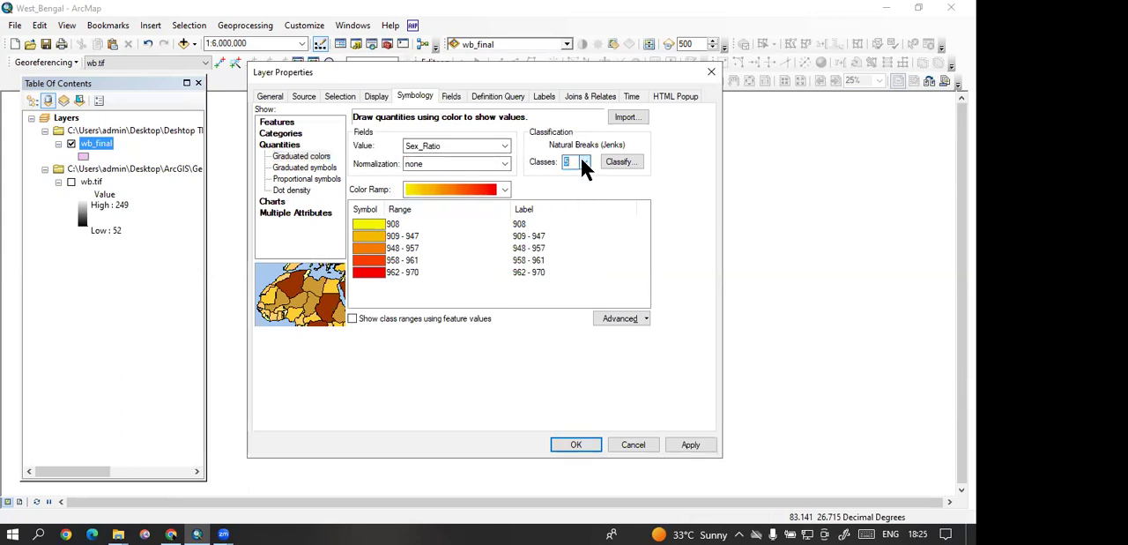
left_click_drag(409, 71, 651, 89)
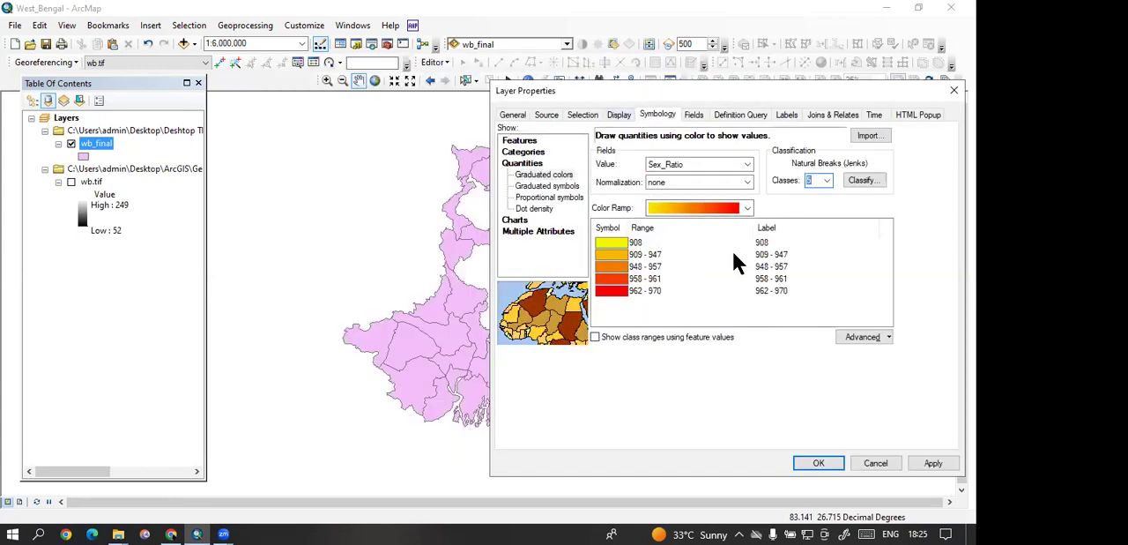
left_click(653, 241)
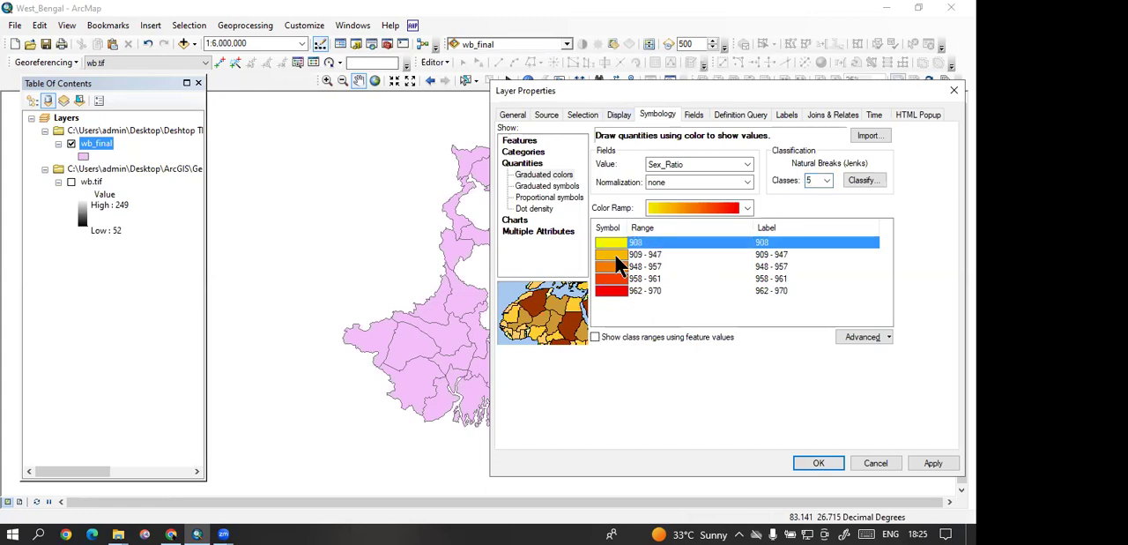
left_click(666, 254)
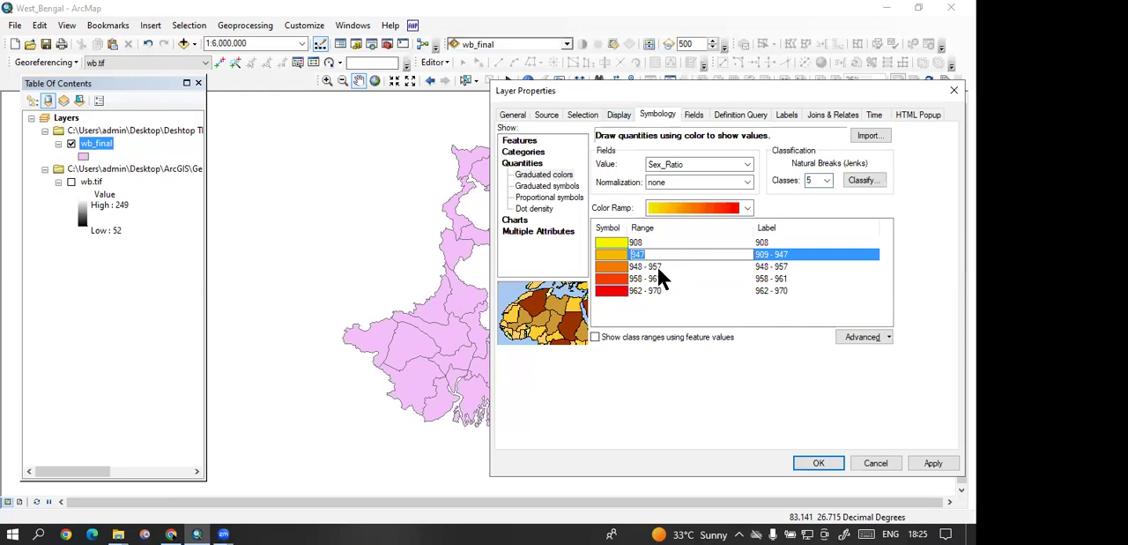
left_click(738, 363)
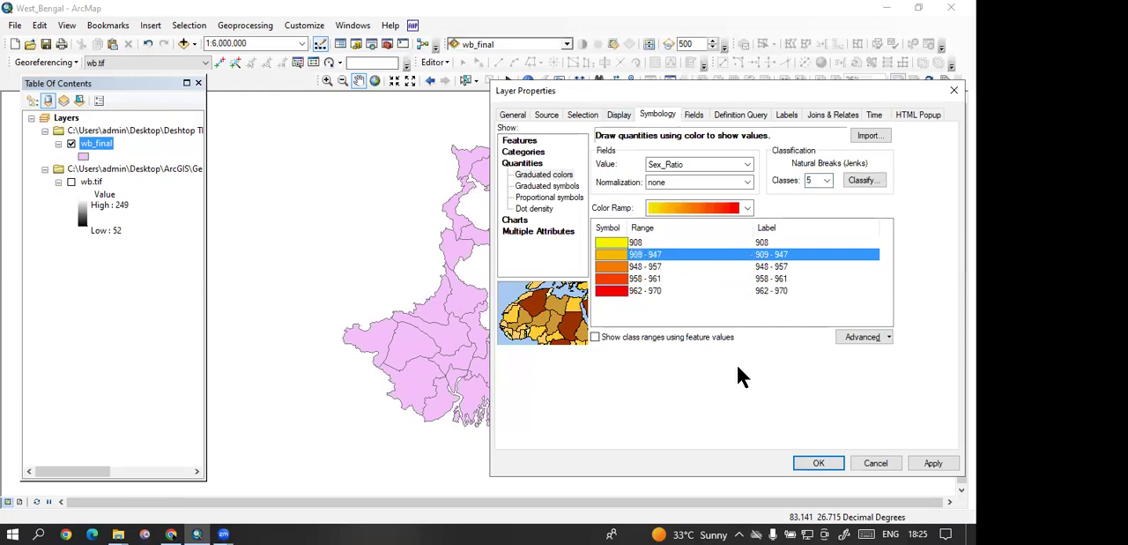
left_click(821, 183)
scroll(811, 223, "up", 1)
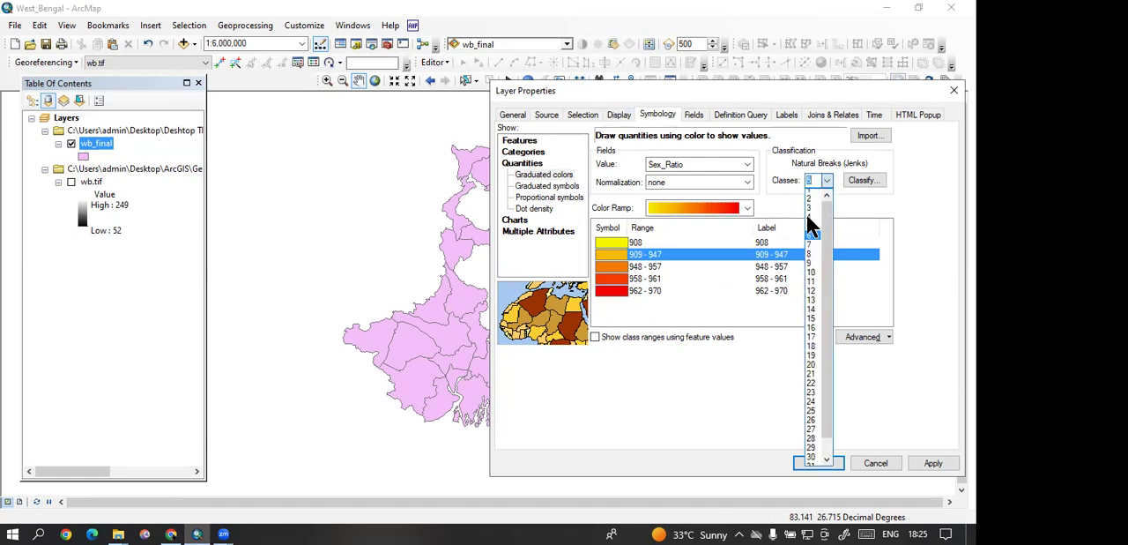
left_click(637, 257)
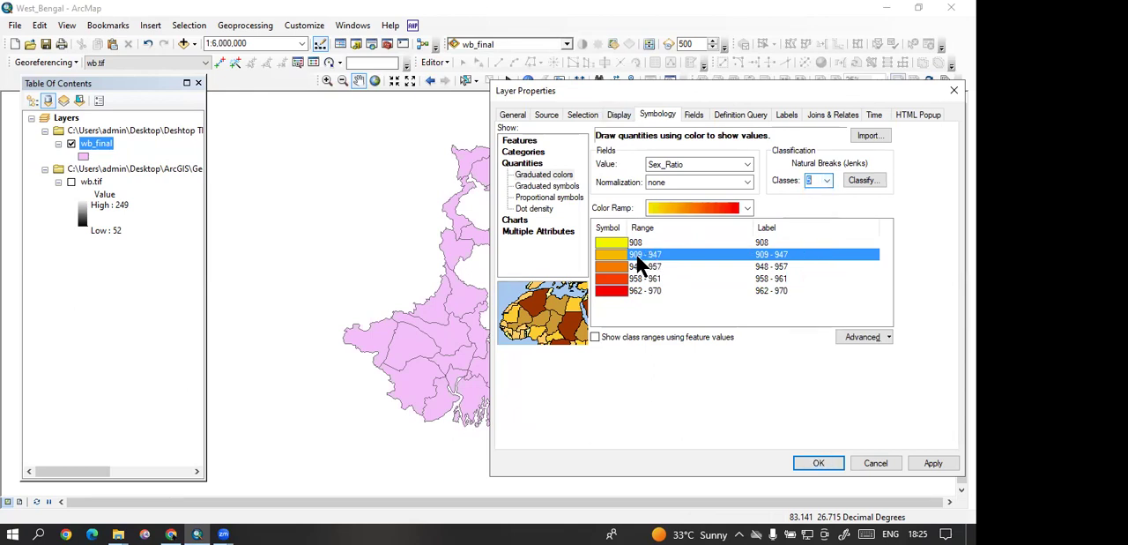
left_click(636, 255)
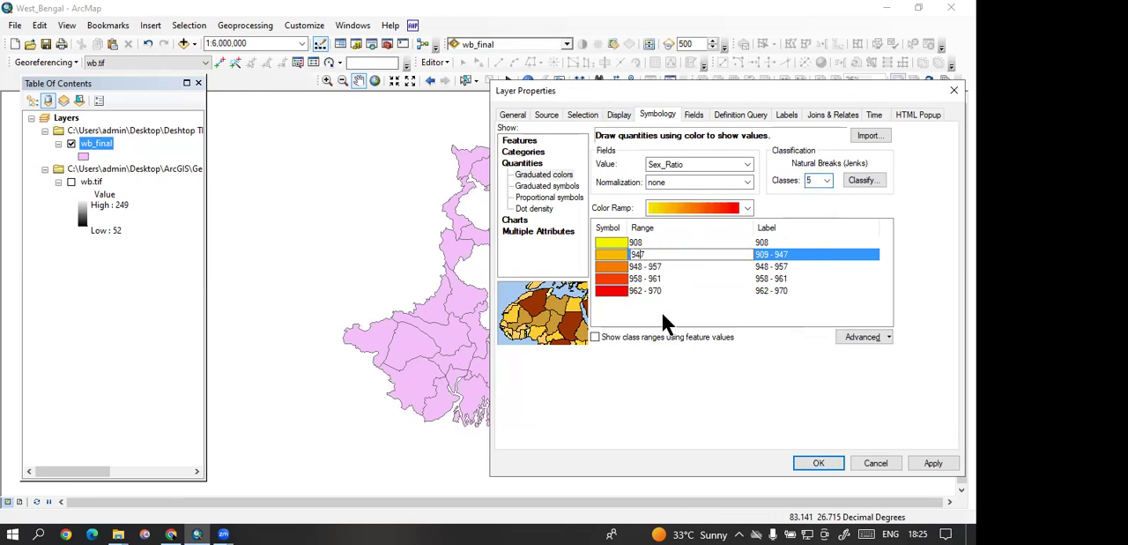
left_click(647, 279)
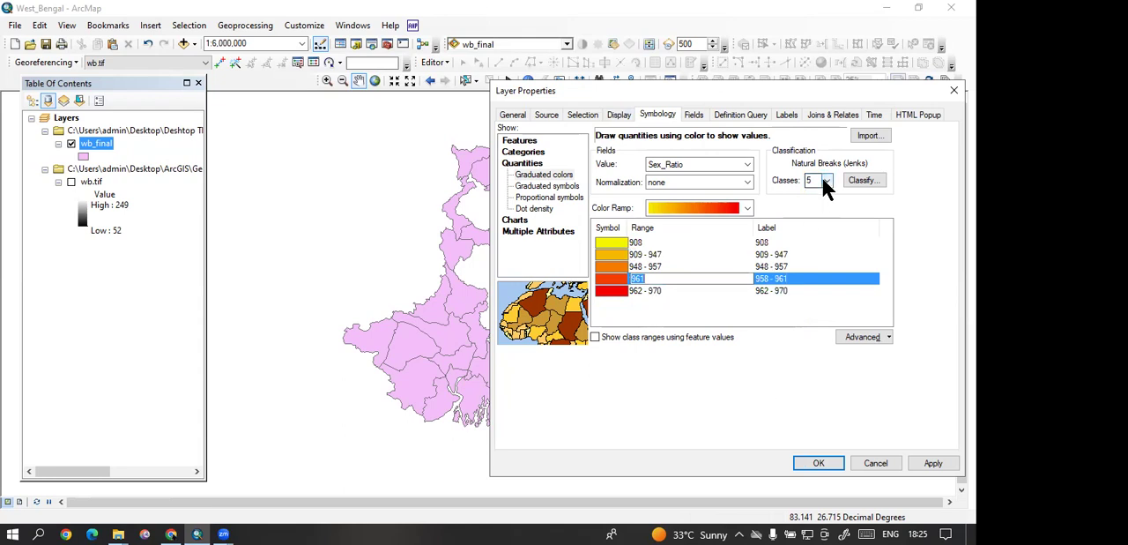
Step: Apply a green-yellow-red color ramp to the Sex_Ratio classes and confirm the layer properties
left_click(739, 201)
left_click(739, 201)
left_click(740, 203)
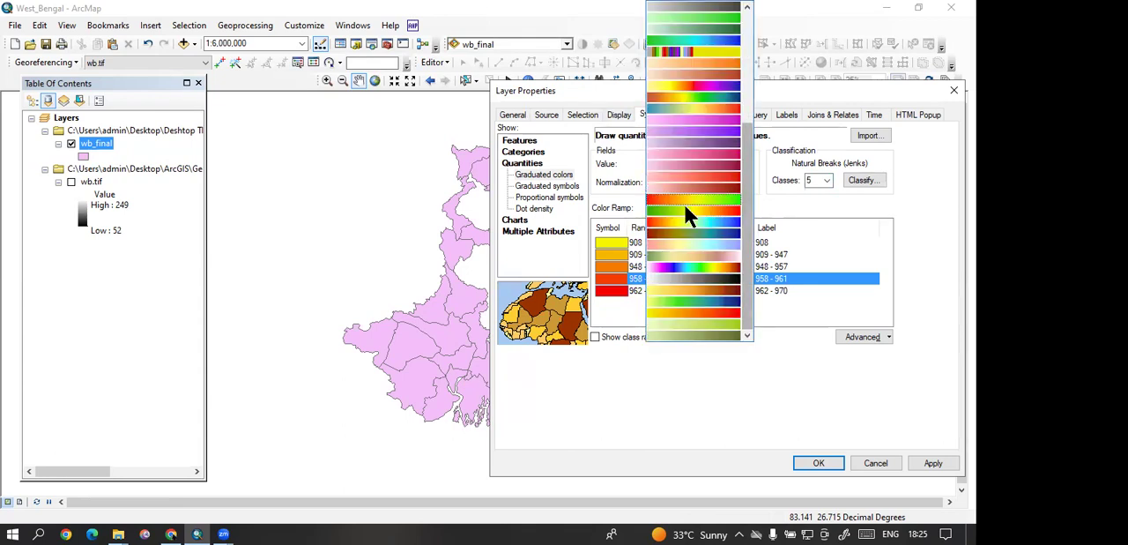
left_click(681, 211)
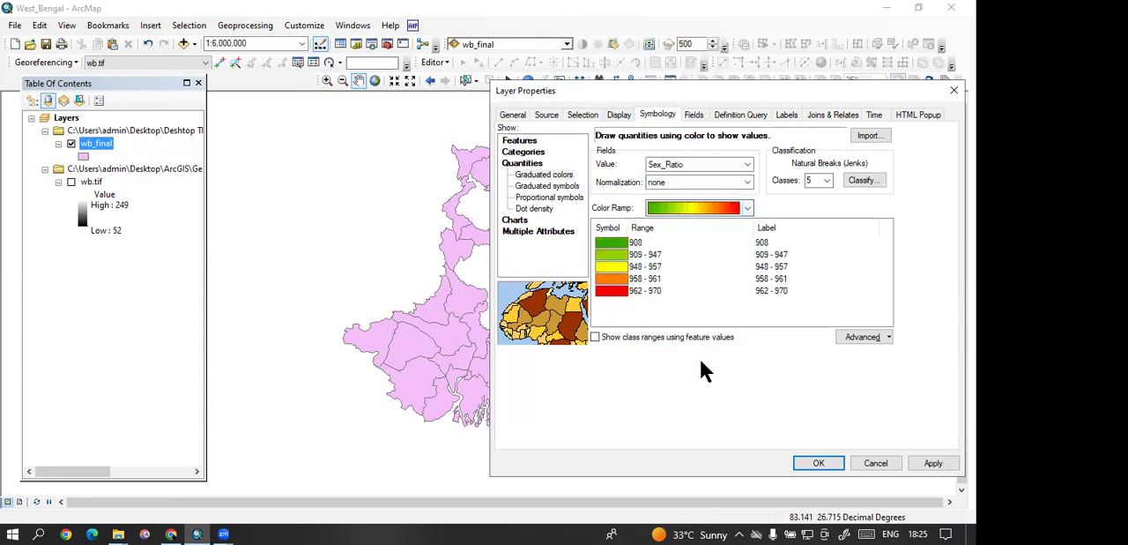
left_click(933, 463)
left_click(821, 463)
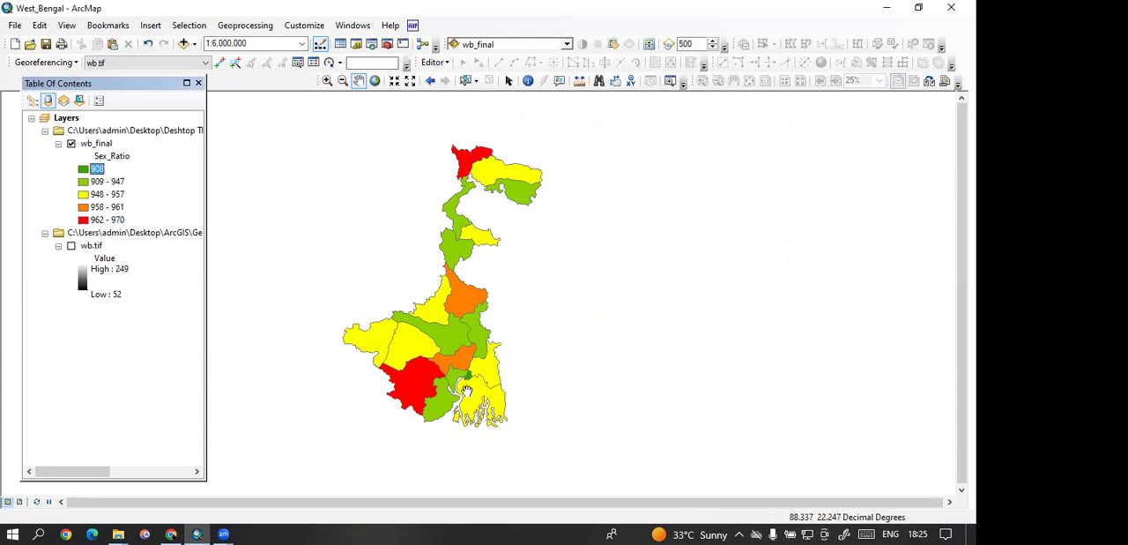
Step: Examine how the Sex_Ratio classes are distributed across the West Bengal districts on the map
scroll(466, 390, "up", 3)
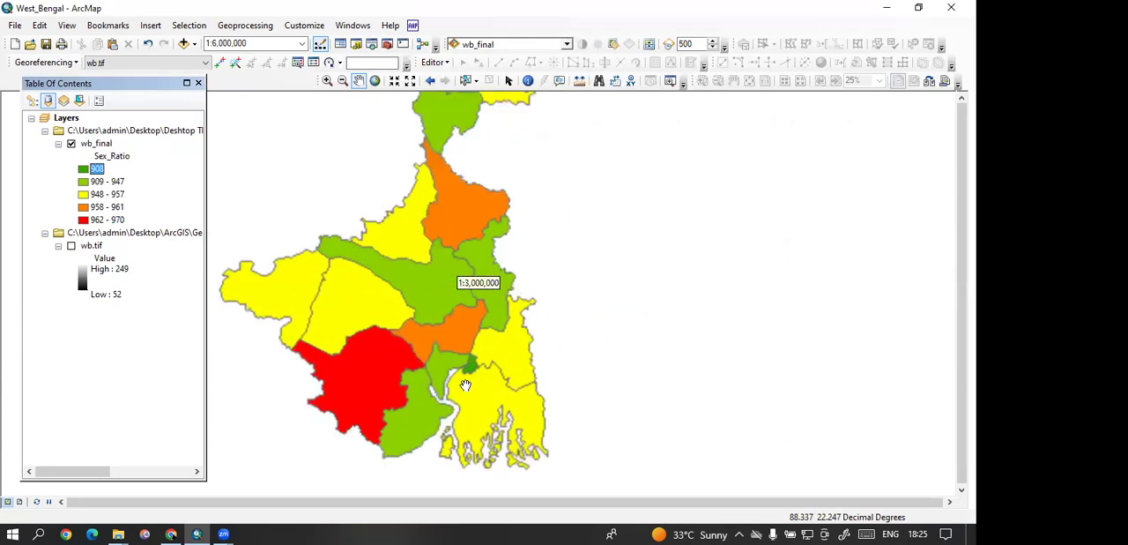
left_click_drag(440, 275, 437, 479)
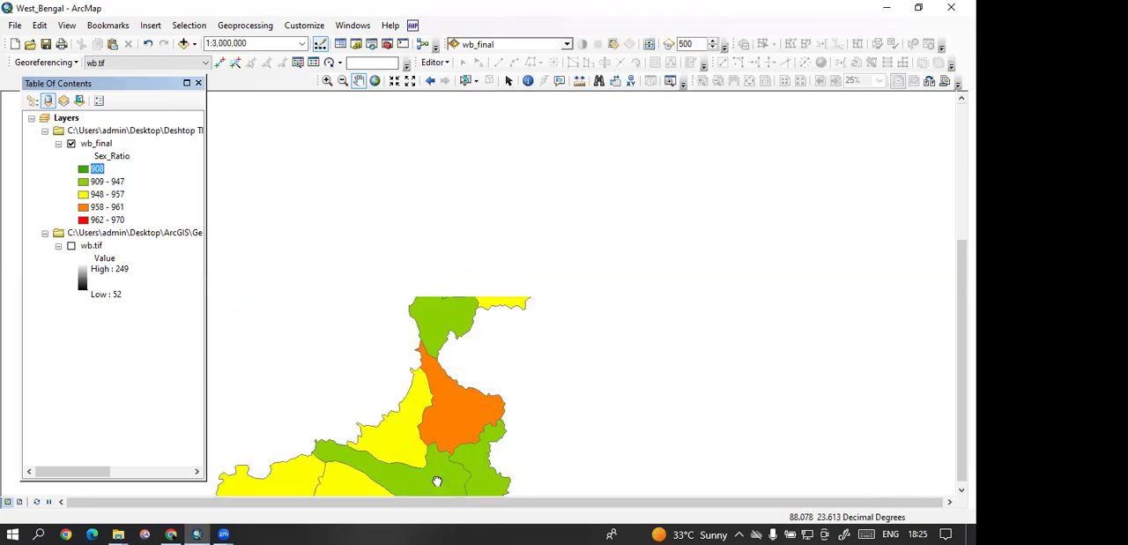
scroll(488, 272, "down", 1)
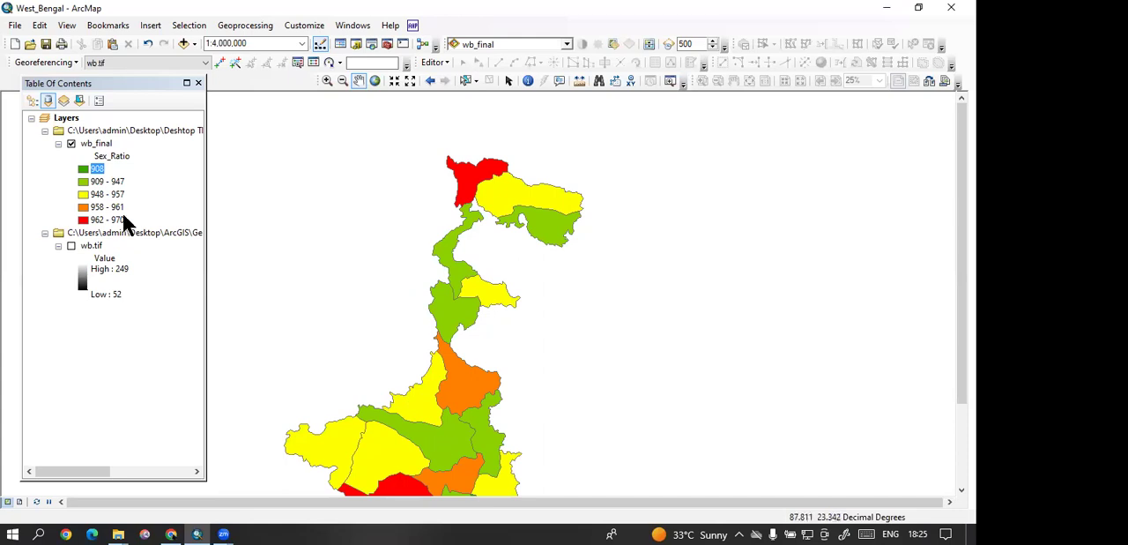
left_click(100, 146)
left_click_drag(497, 240, 503, 191)
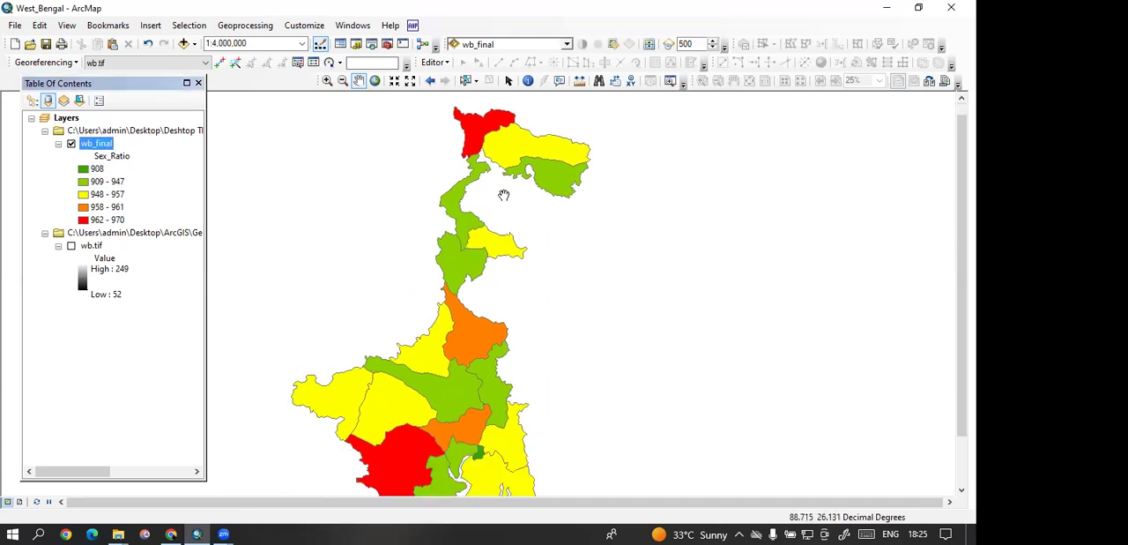
scroll(504, 192, "down", 1)
Step: Switch to the layout view and zoom the data frame to the wb_final layer
left_click(69, 27)
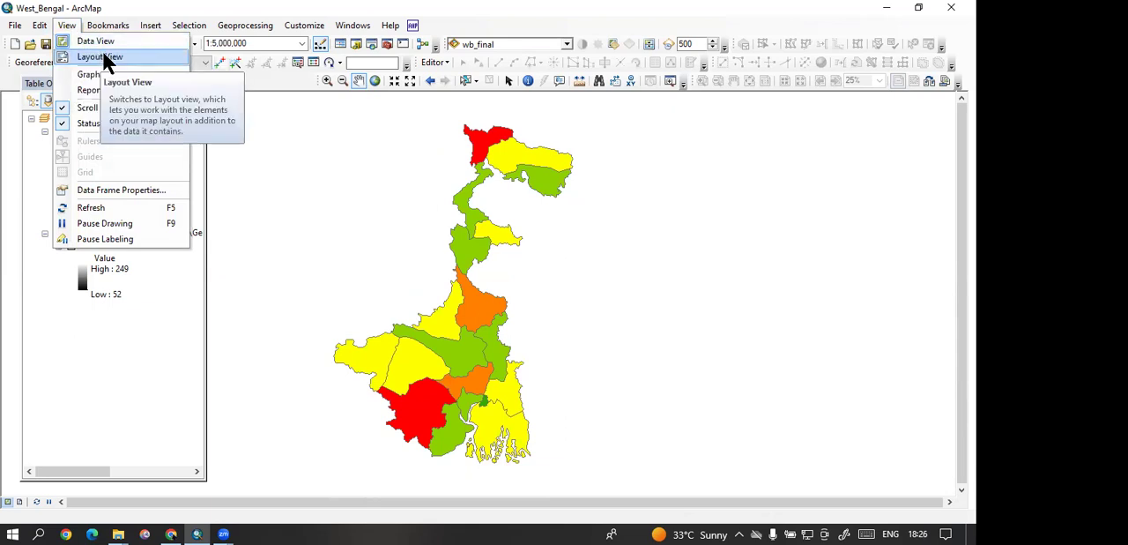
left_click(102, 56)
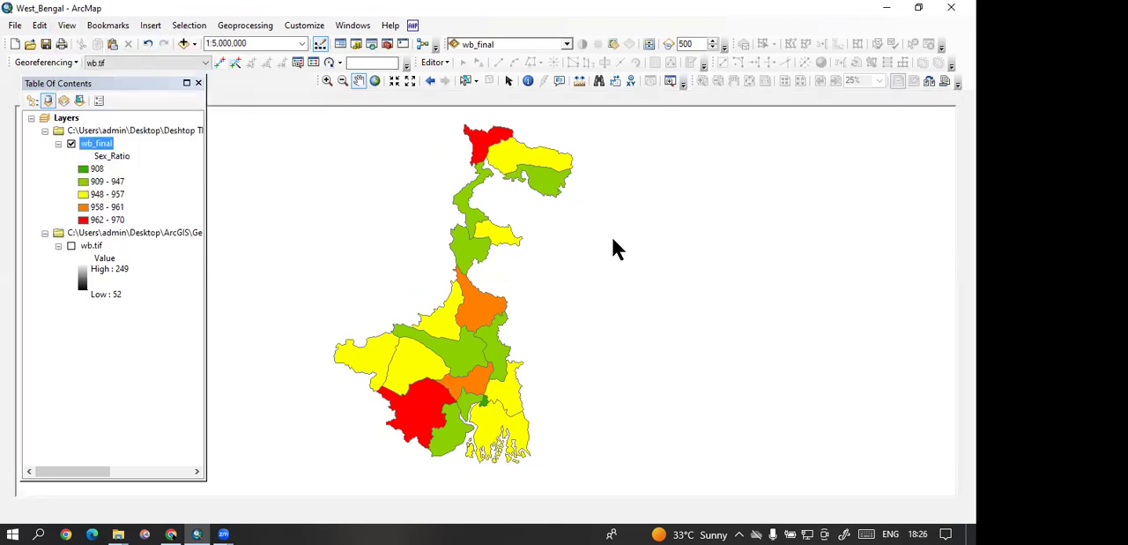
right_click(99, 144)
left_click(152, 216)
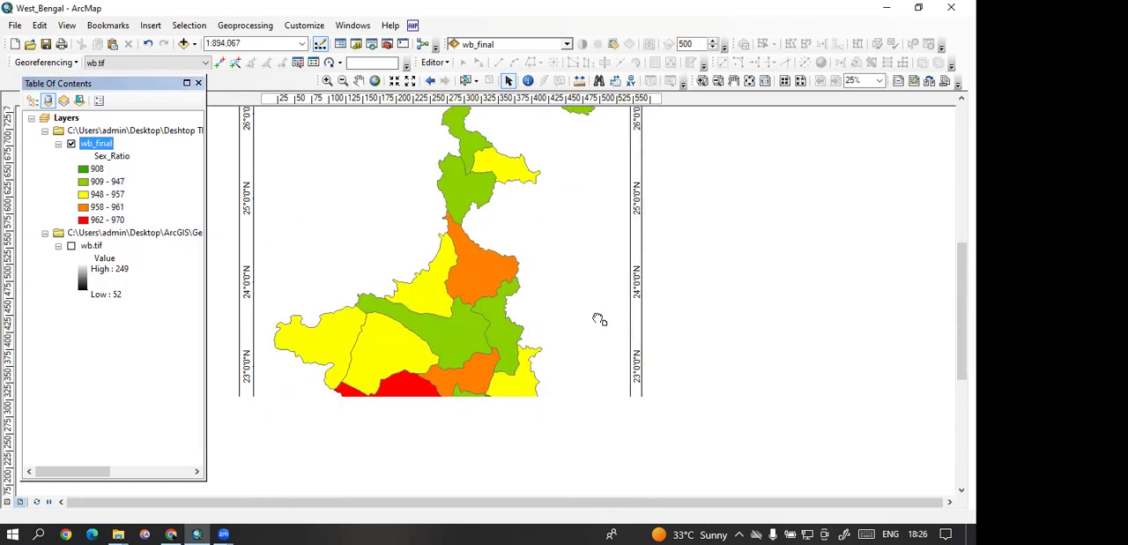
Step: Insert a single-column legend for the wb_final layer and place it in the lower right corner of the map frame
left_click(150, 25)
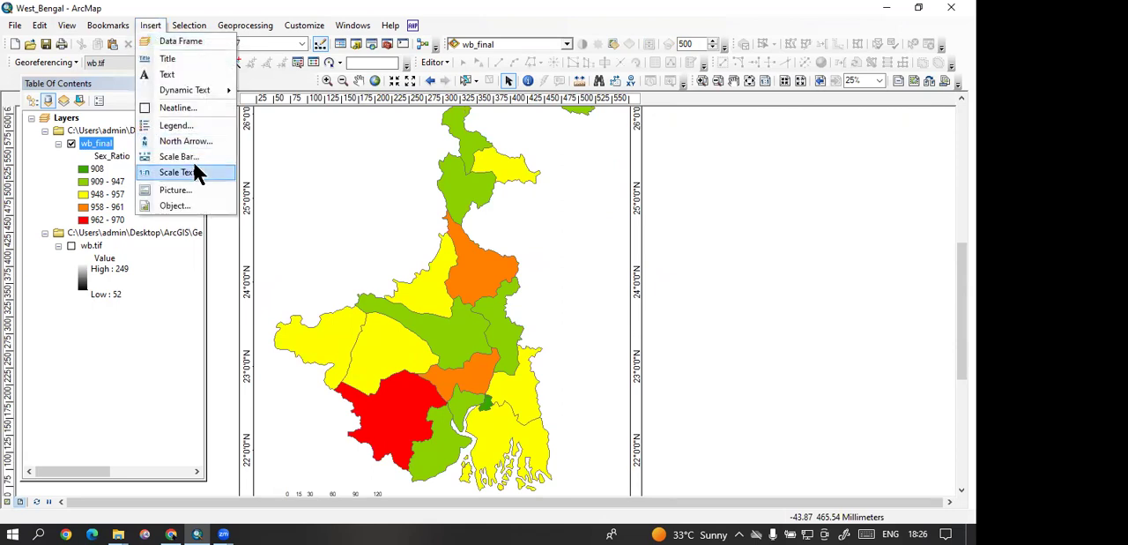
left_click(181, 125)
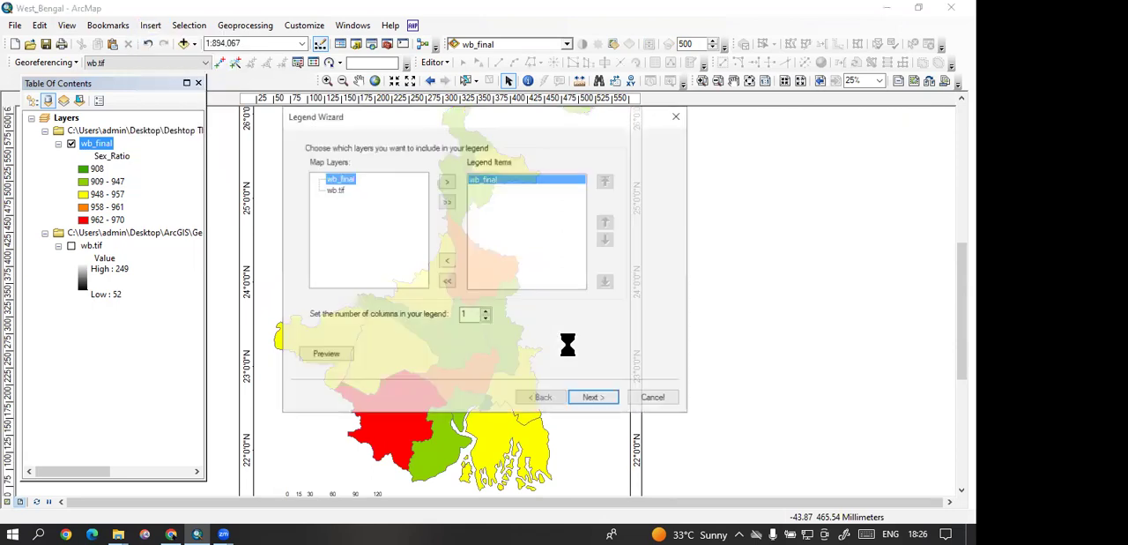
left_click(594, 399)
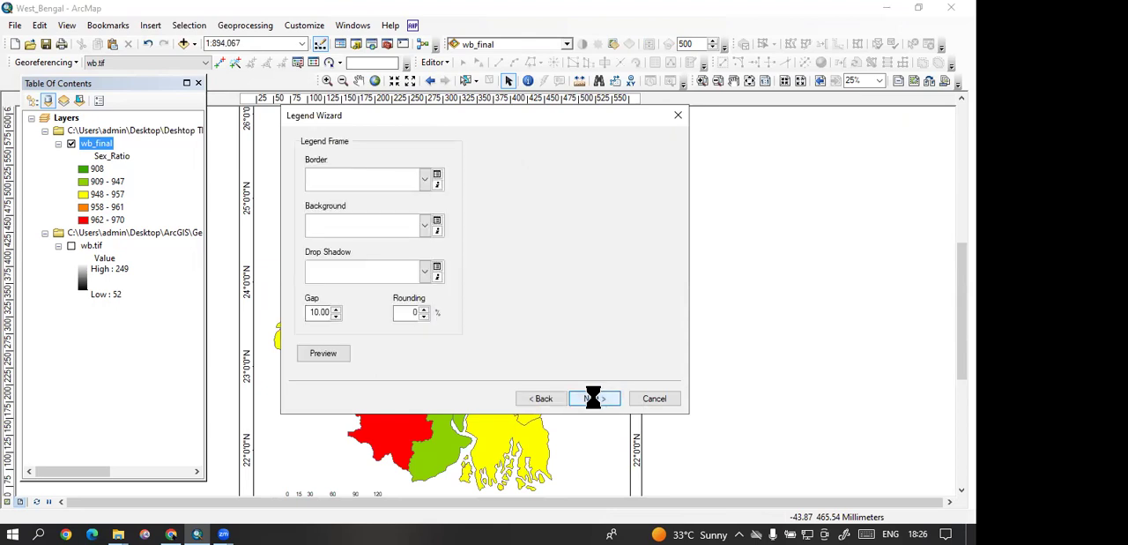
left_click(593, 398)
left_click(593, 399)
left_click(594, 398)
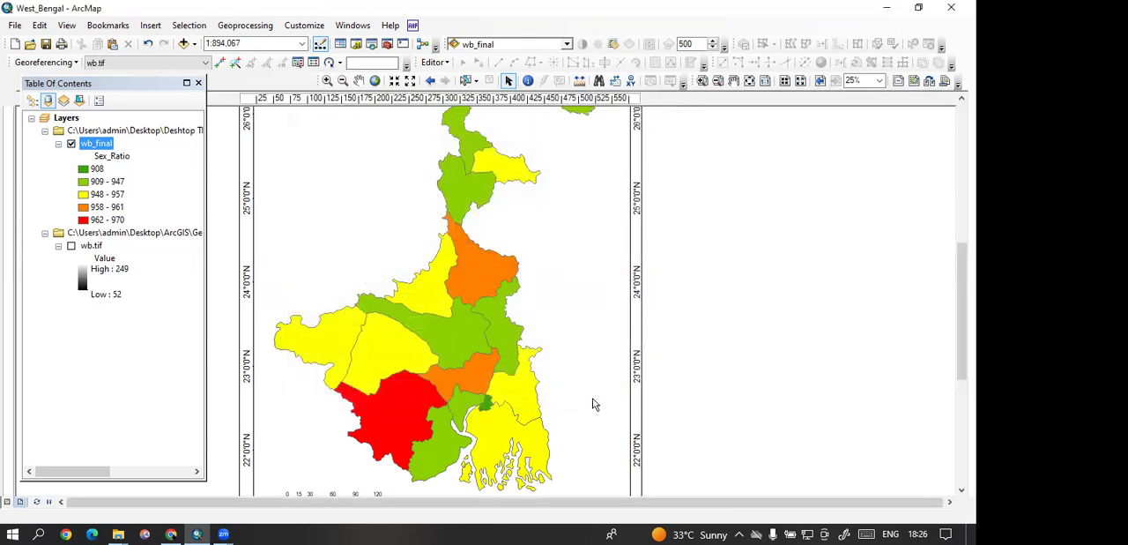
left_click_drag(375, 180, 614, 356)
left_click_drag(573, 272, 555, 260)
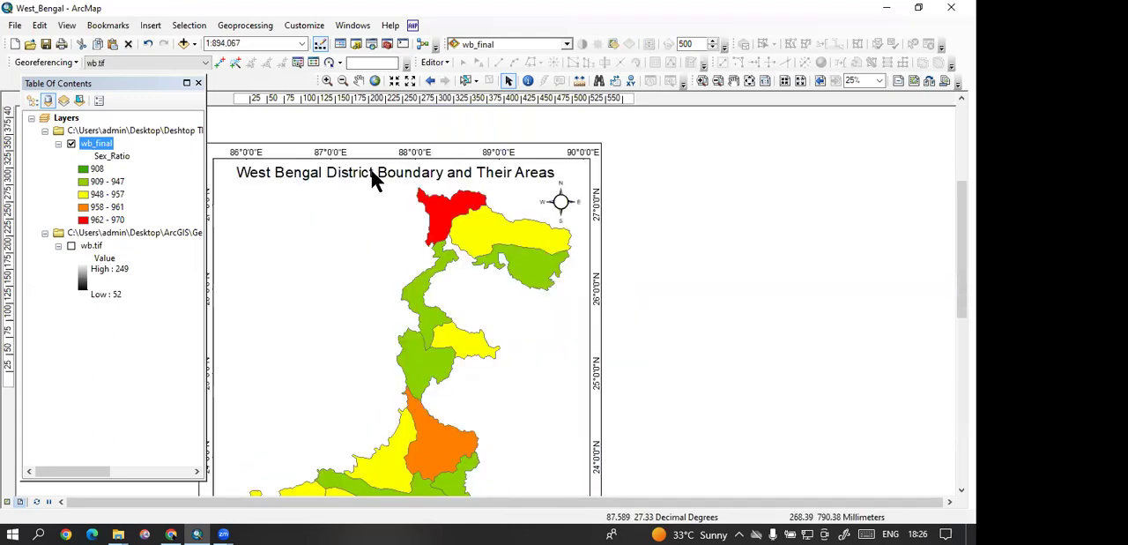
Step: Inspect the map title's text properties and review the whole layout with its legend, scale bar and north arrow
double_click(370, 172)
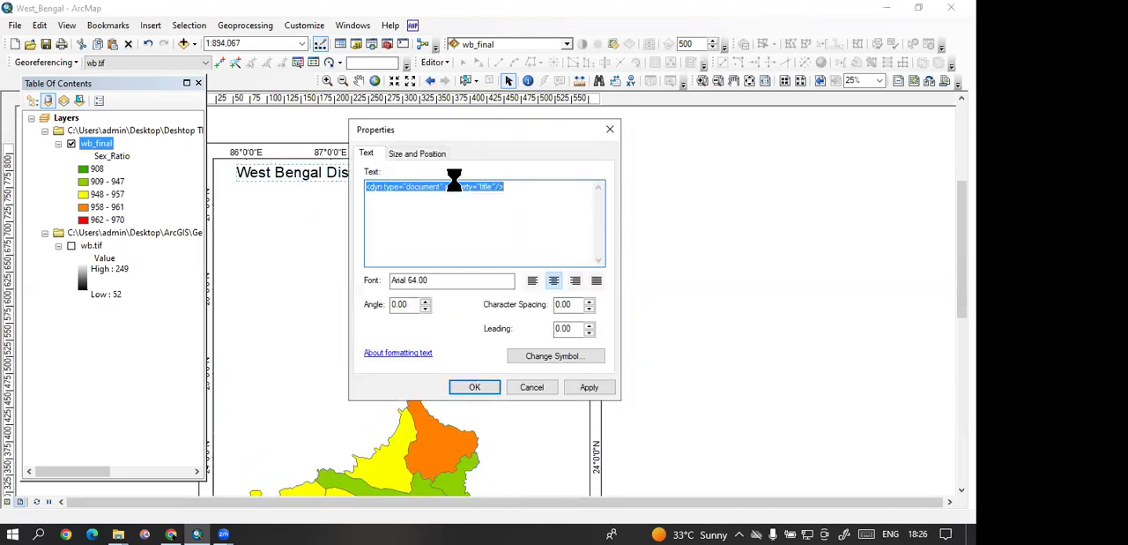
left_click(608, 131)
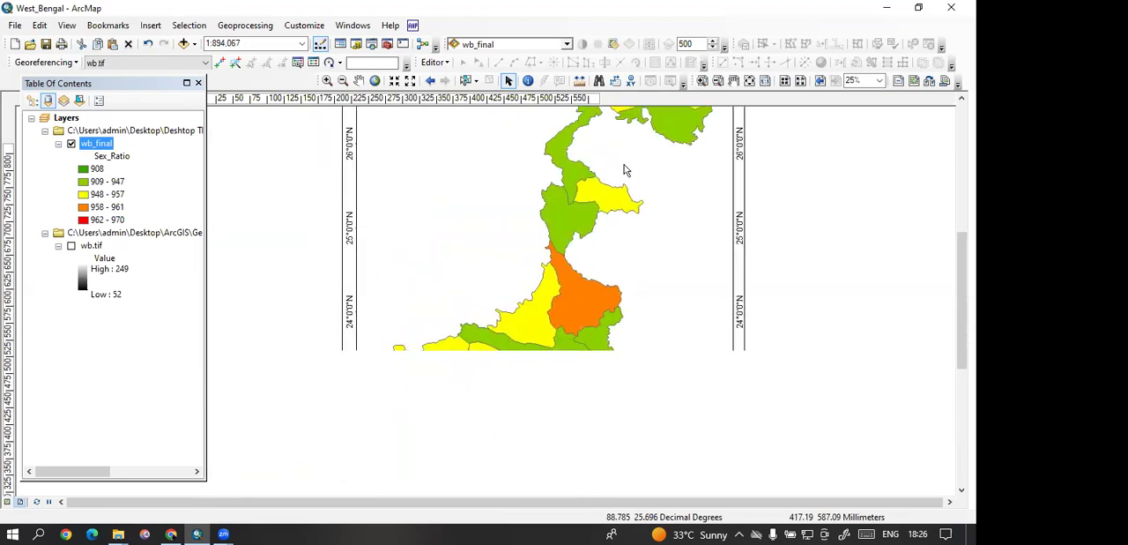
left_click_drag(491, 295, 462, 208)
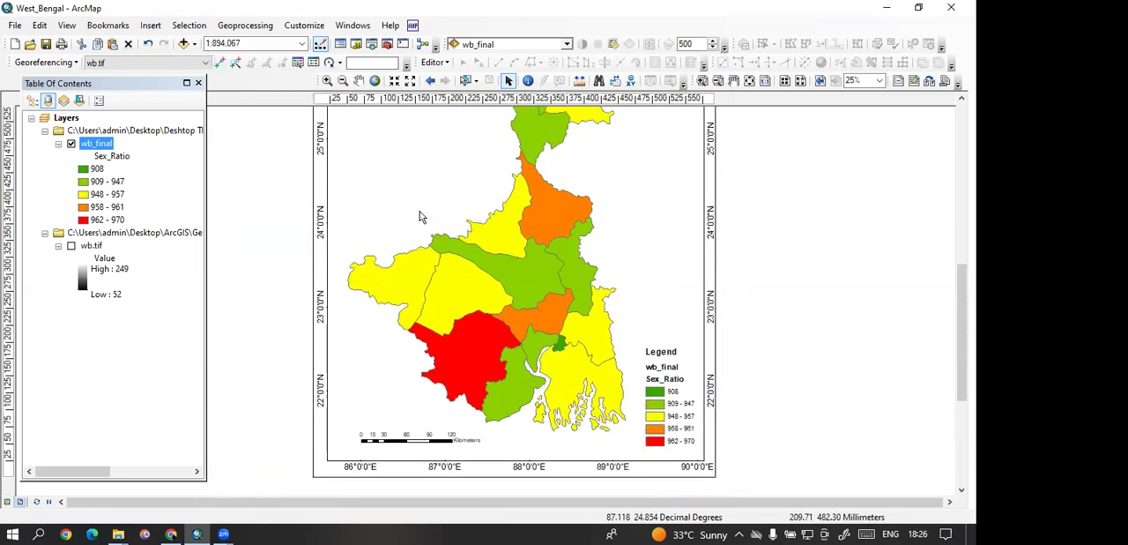
left_click_drag(420, 217, 371, 301)
scroll(478, 362, "up", 1)
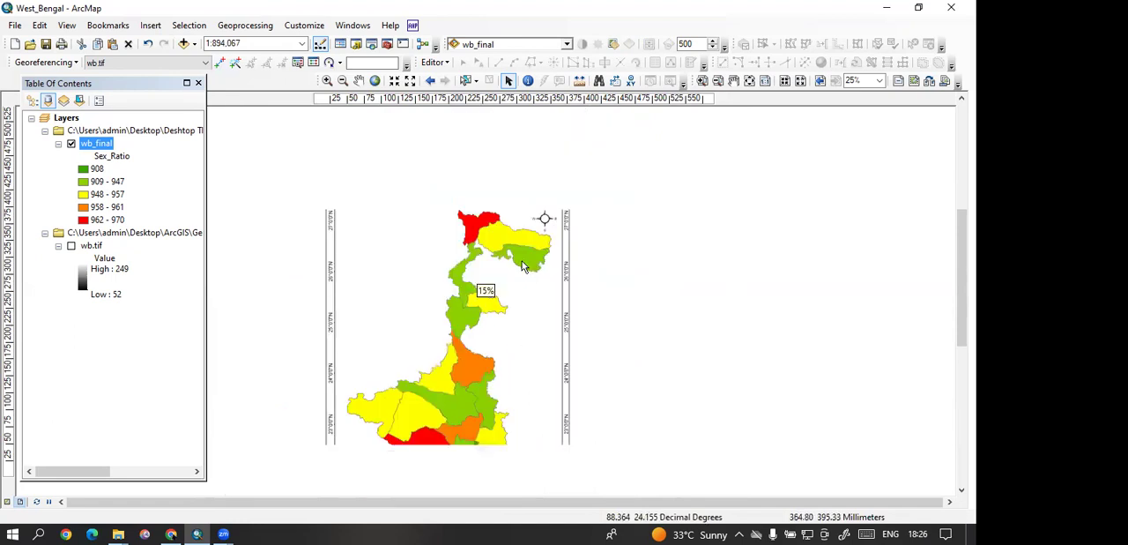
Step: Return to the data view and close the West_Bengal map document without saving it
left_click(68, 24)
left_click(76, 40)
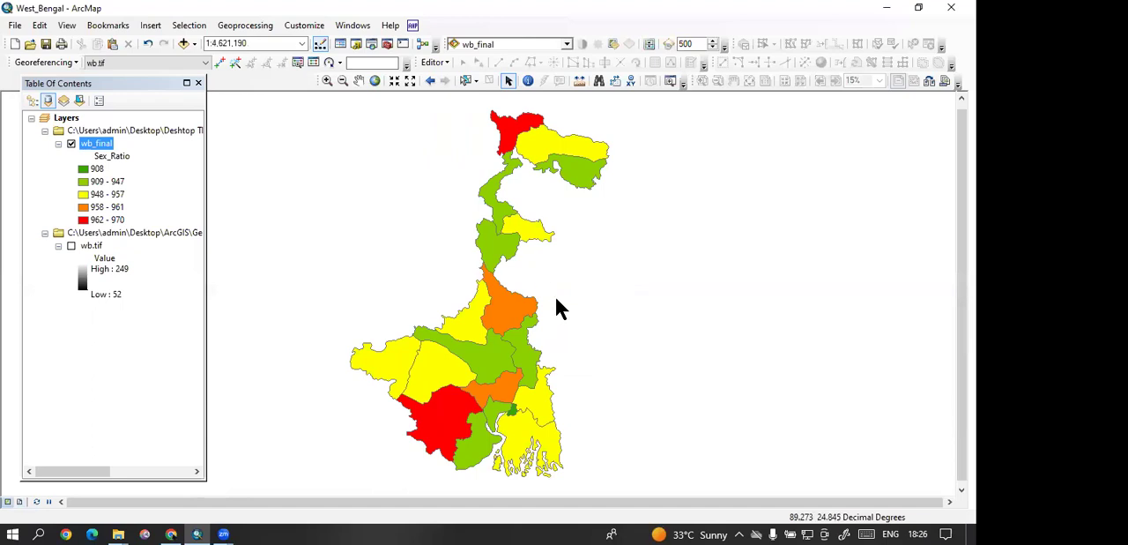
scroll(538, 311, "down", 1)
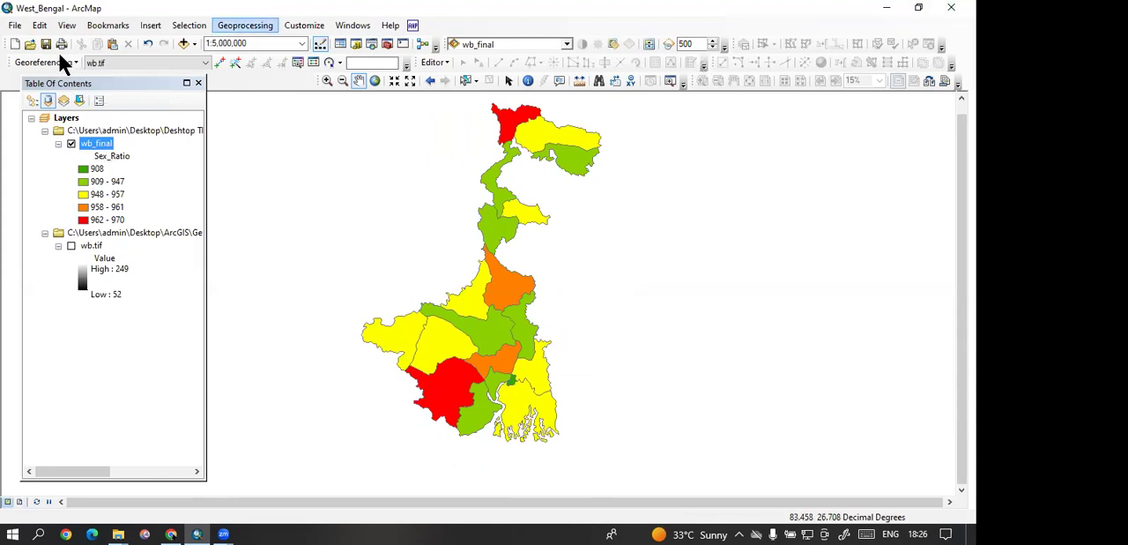
left_click(951, 8)
left_click(495, 294)
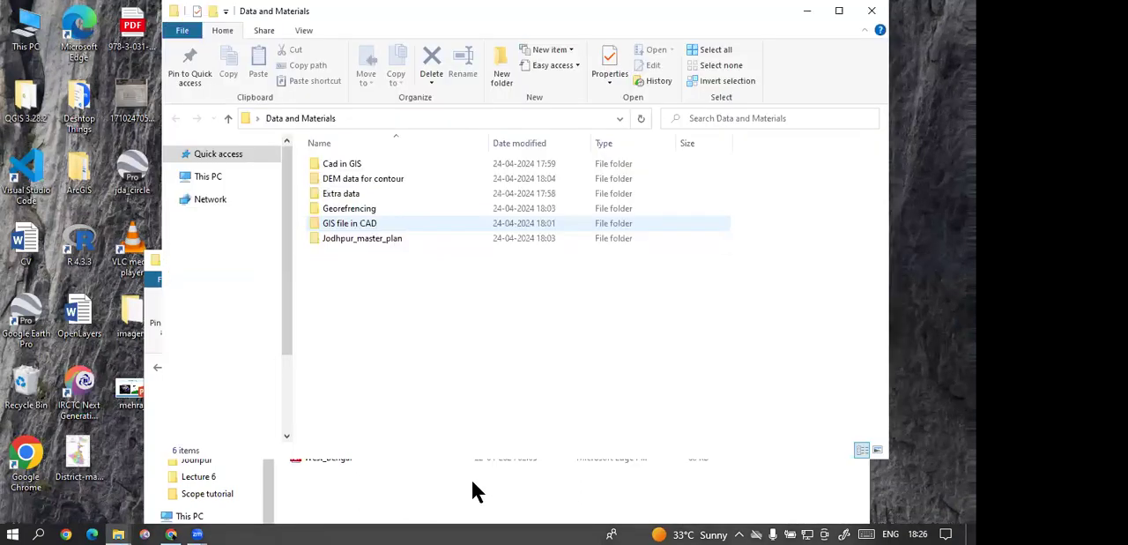
Step: Create a new folder named Excel data join inside the Data and Materials folder
right_click(471, 478)
mouse_move(503, 483)
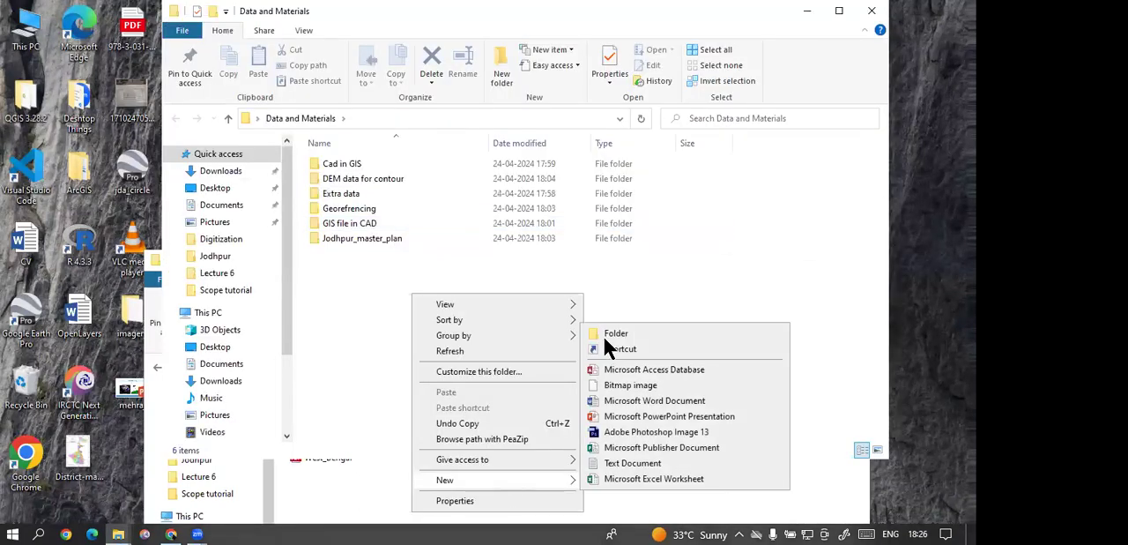
left_click(617, 333)
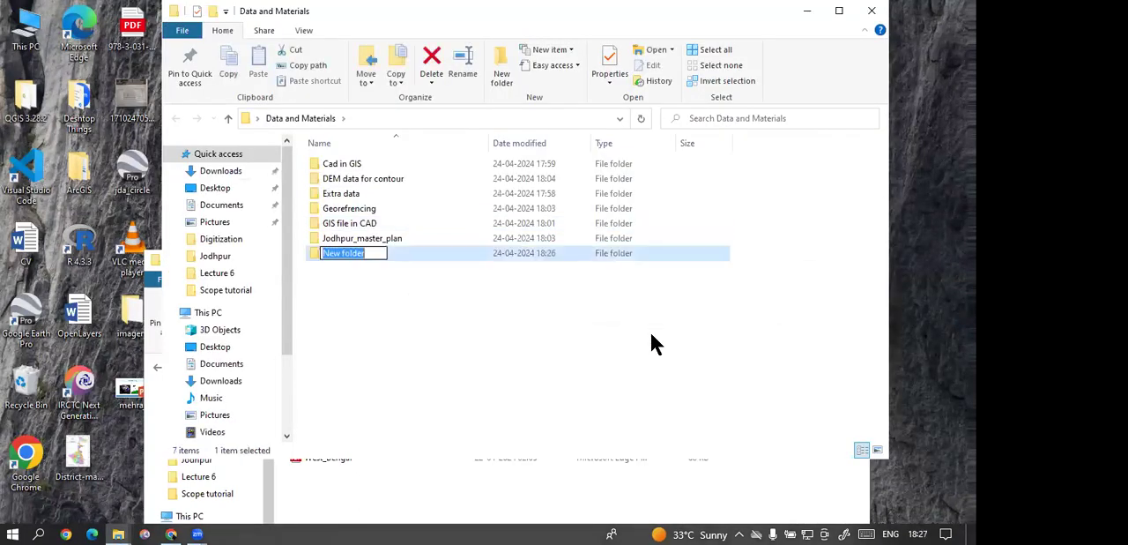
type("Excel data join")
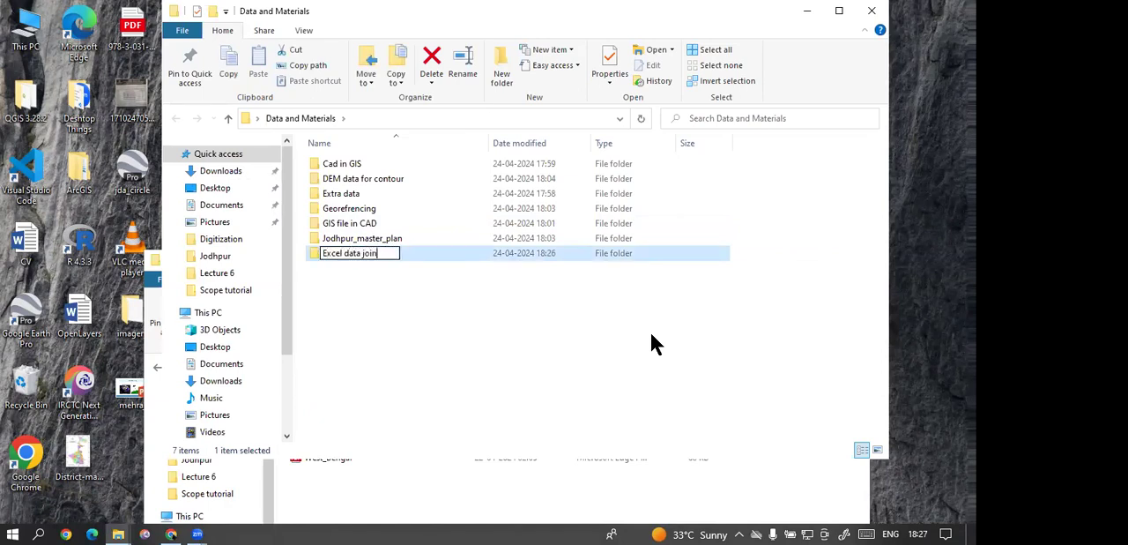
Step: Copy the wb Excel workbook from Downloads into the Excel data join folder
left_click(227, 171)
left_click(224, 173)
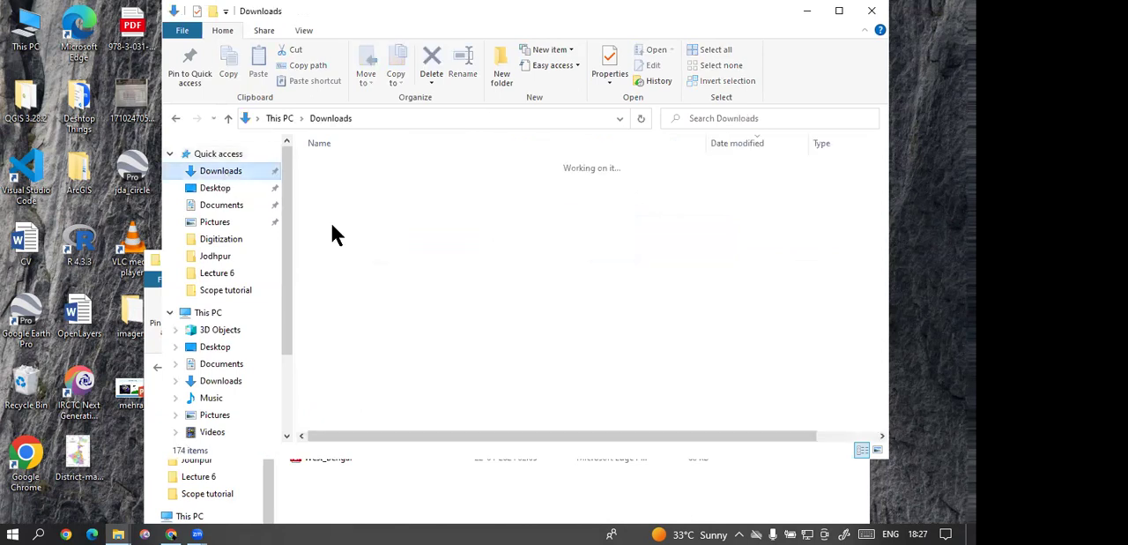
left_click(338, 208)
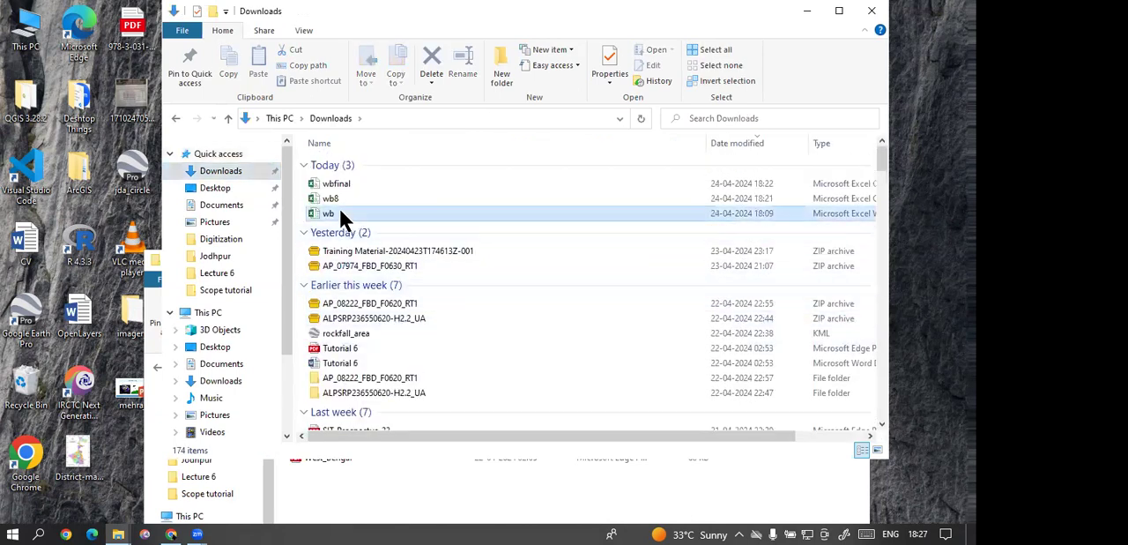
right_click(343, 211)
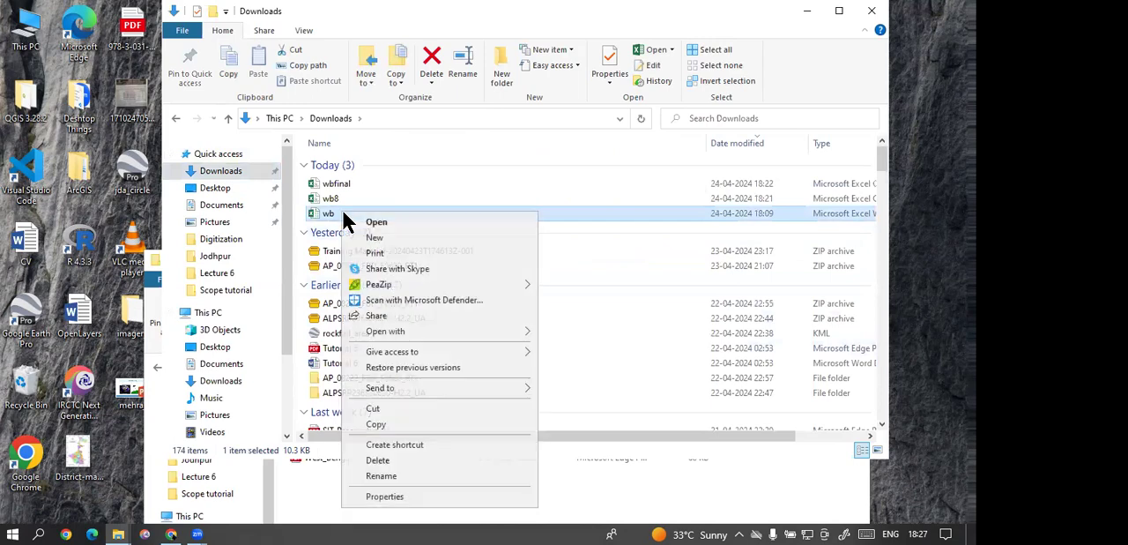
left_click(389, 424)
left_click(807, 11)
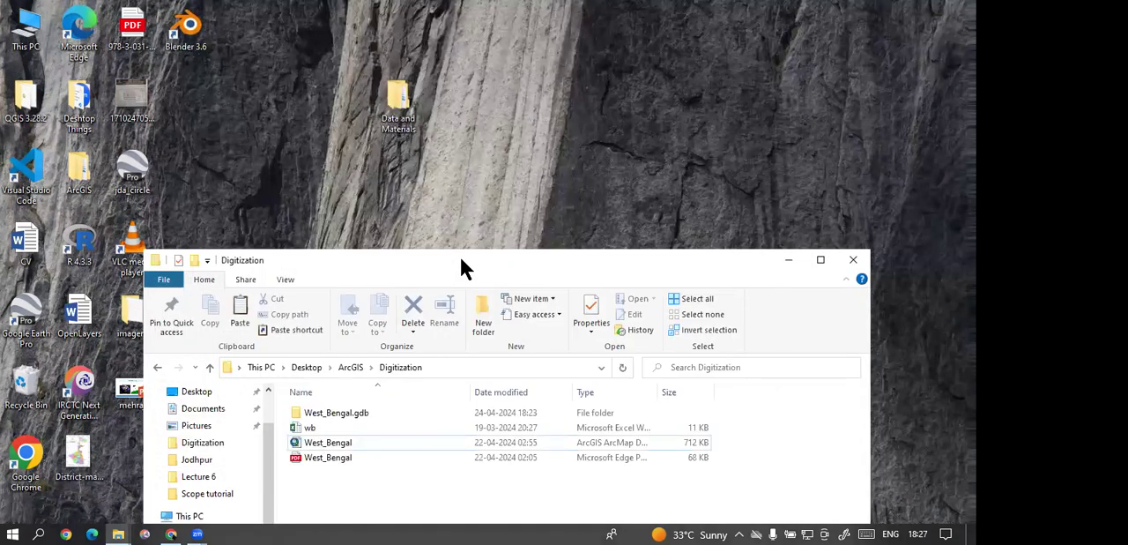
left_click(410, 103)
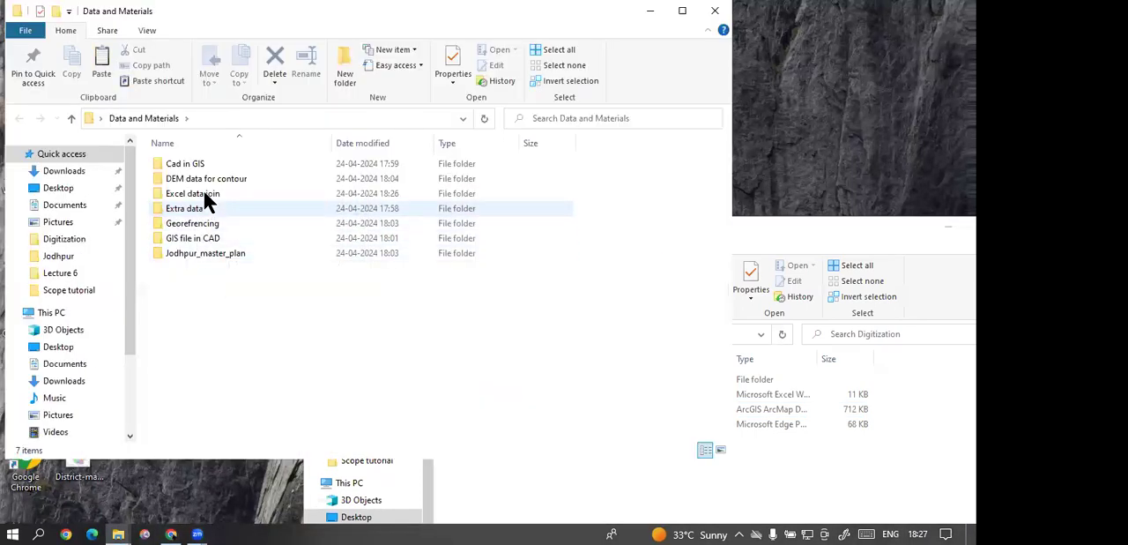
left_click(206, 196)
double_click(205, 196)
right_click(254, 238)
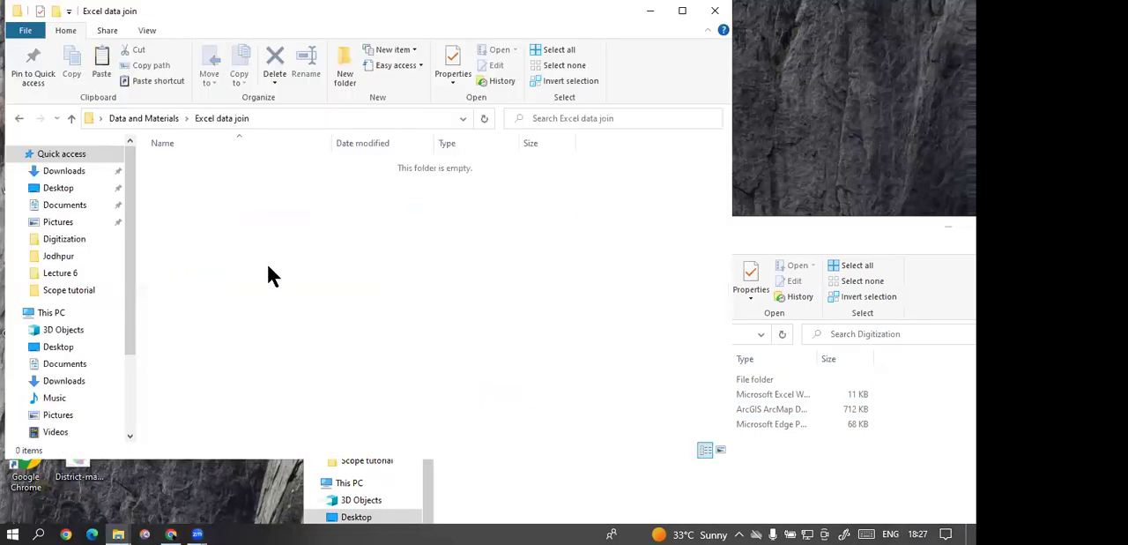
left_click(289, 338)
key("ctrl+v")
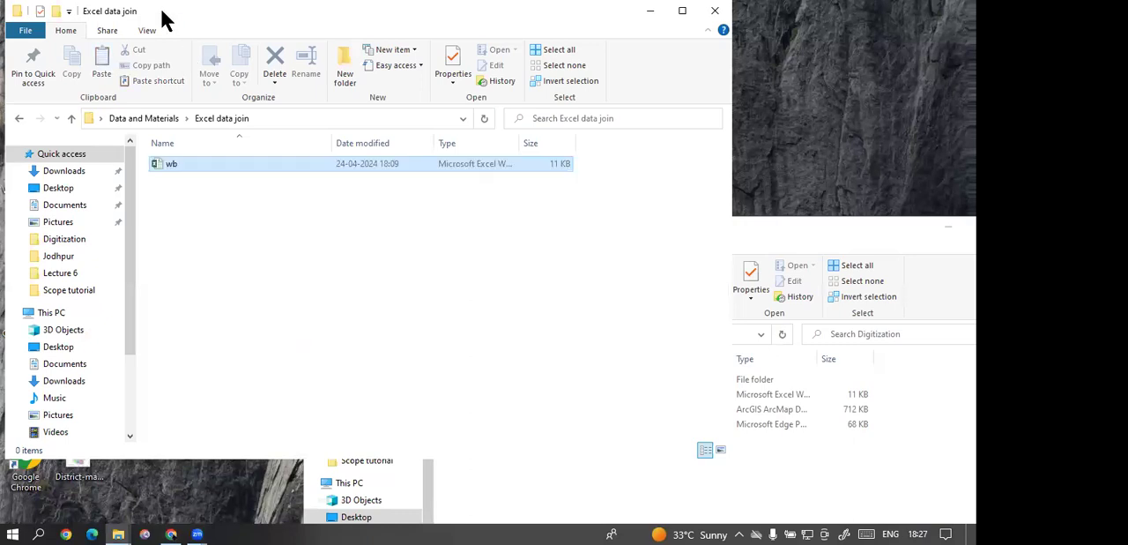
Step: Arrange the Excel data join and Digitization folder windows so that both can be reached
left_click_drag(161, 10, 590, 59)
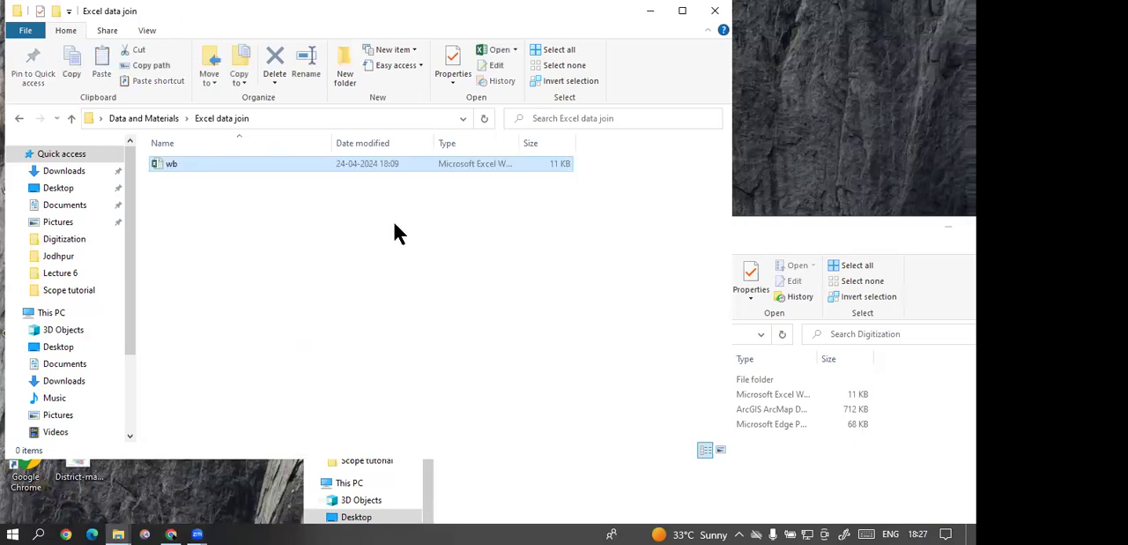
left_click(415, 226)
left_click_drag(470, 228, 236, 47)
Step: Examine the subfolders of the ArcGIS folder and the district and state_list files in Data
left_click(270, 146)
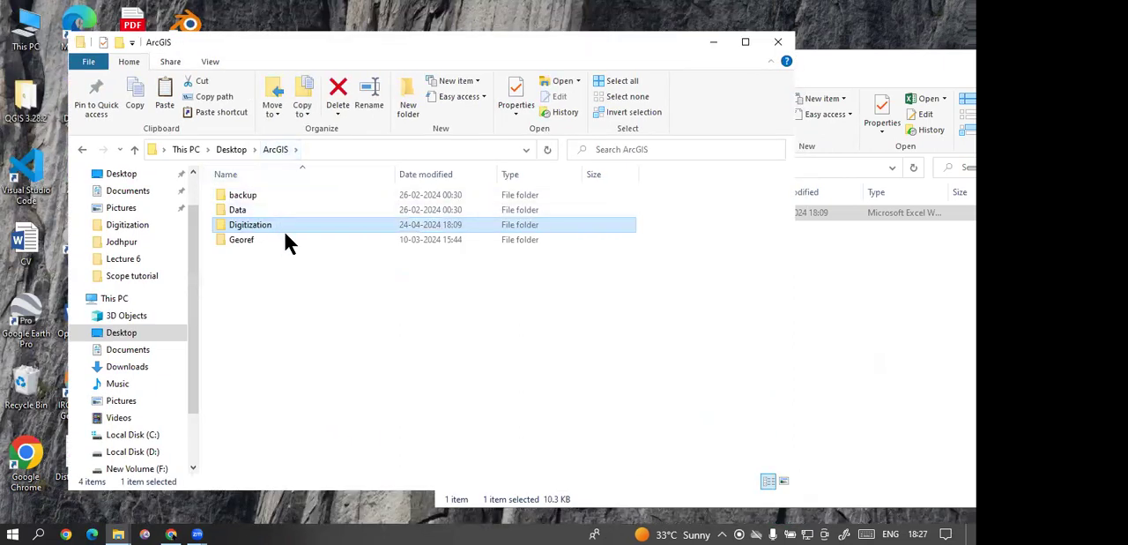
left_click(310, 322)
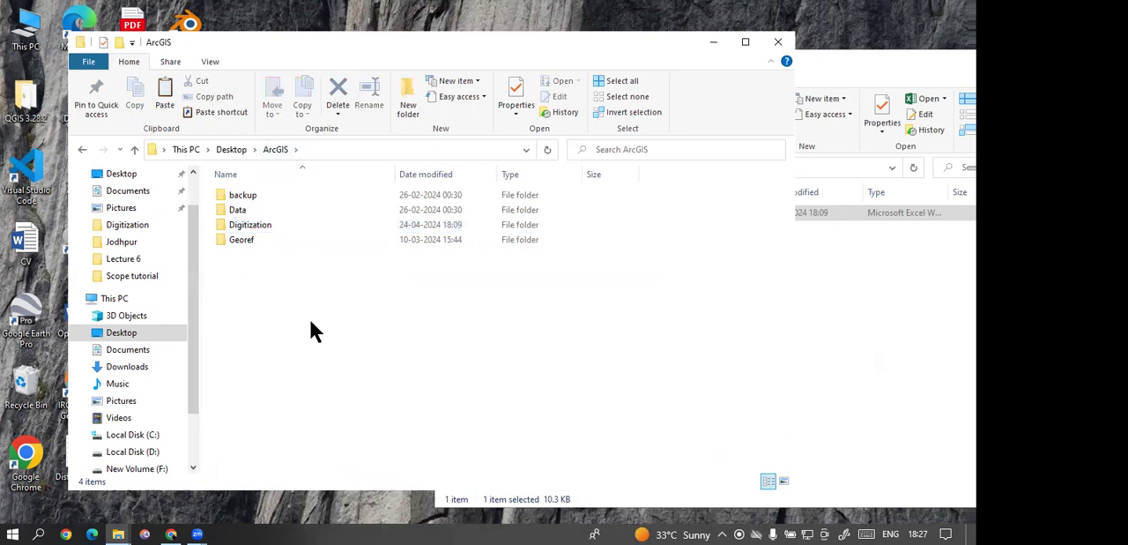
left_click(250, 226)
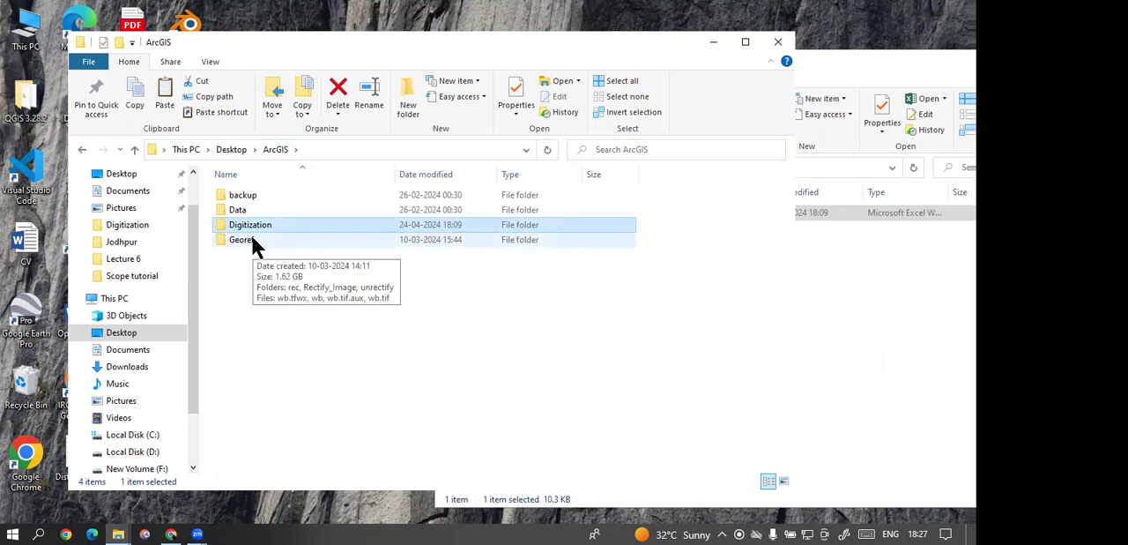
left_click(245, 263)
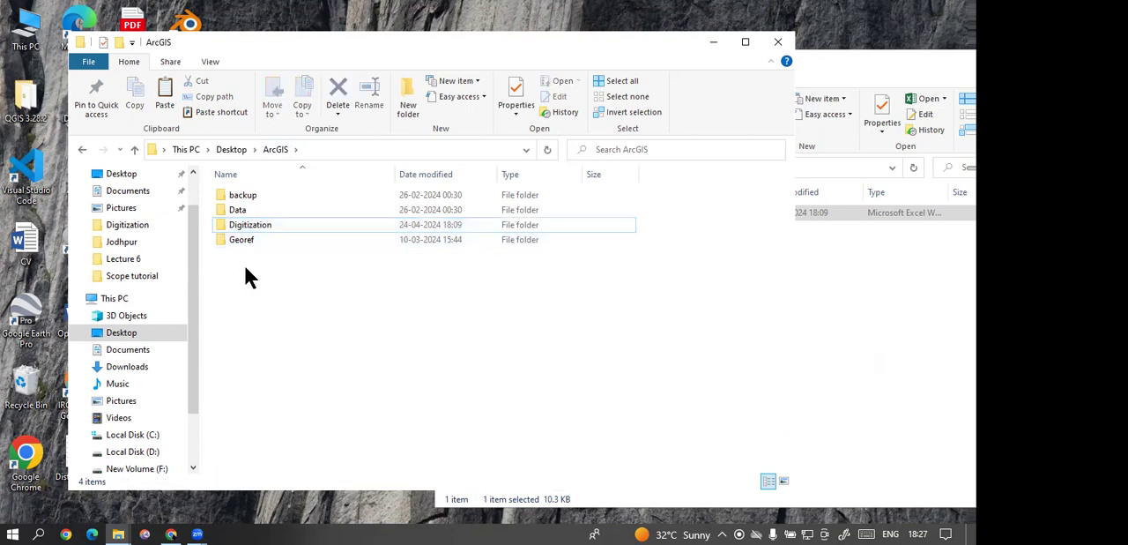
double_click(262, 209)
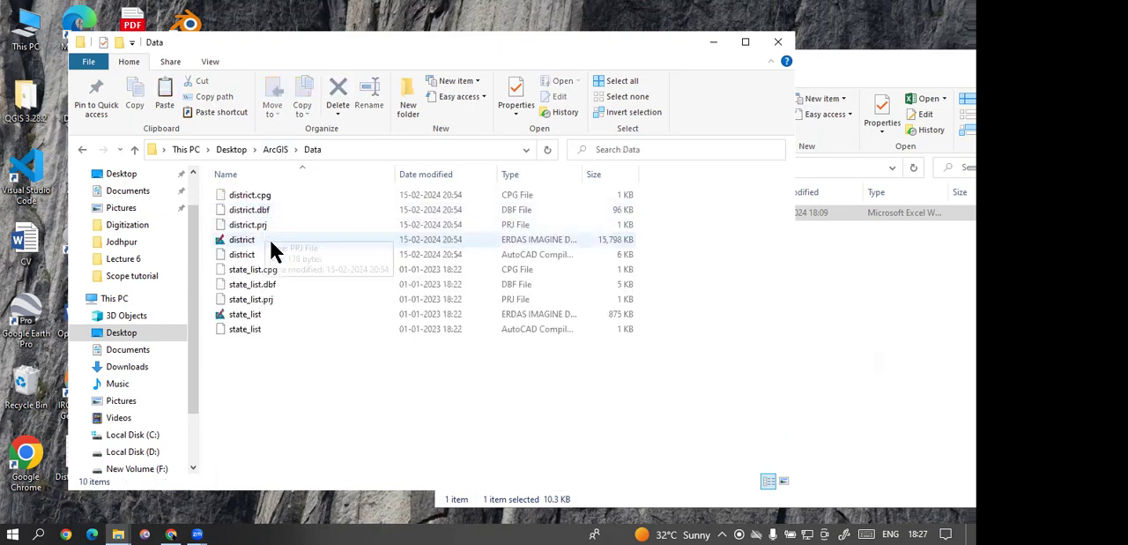
left_click(268, 148)
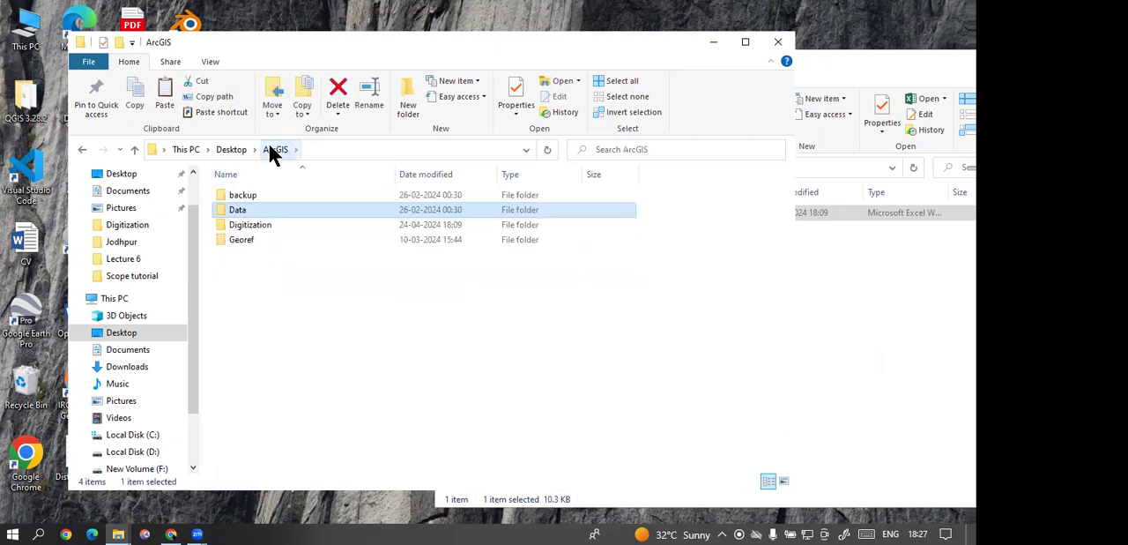
double_click(246, 212)
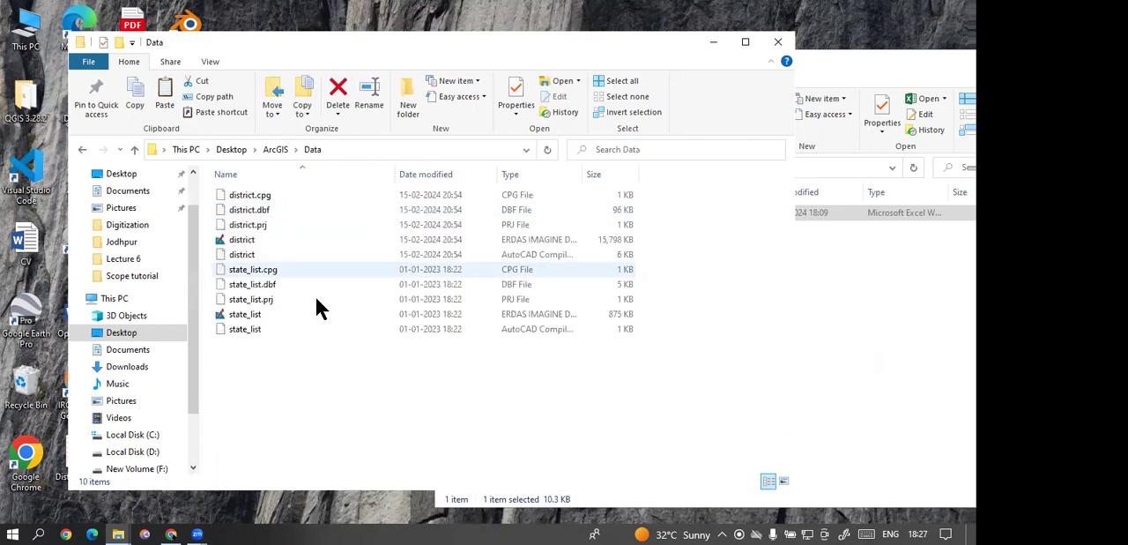
left_click(272, 150)
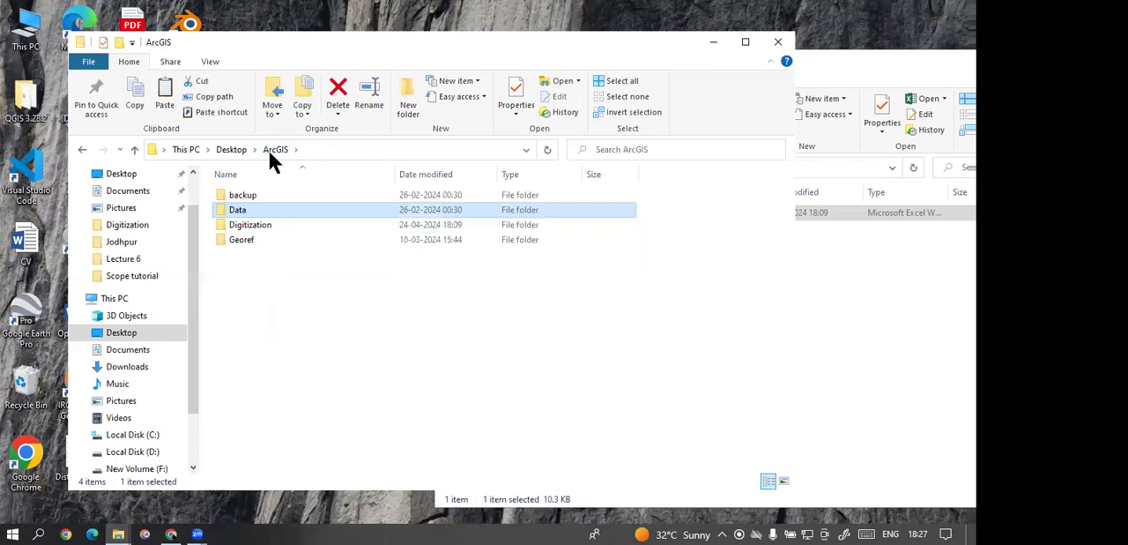
Step: Copy the West_Bengal.gdb geodatabase folder from Digitization into the Excel data join folder
double_click(240, 225)
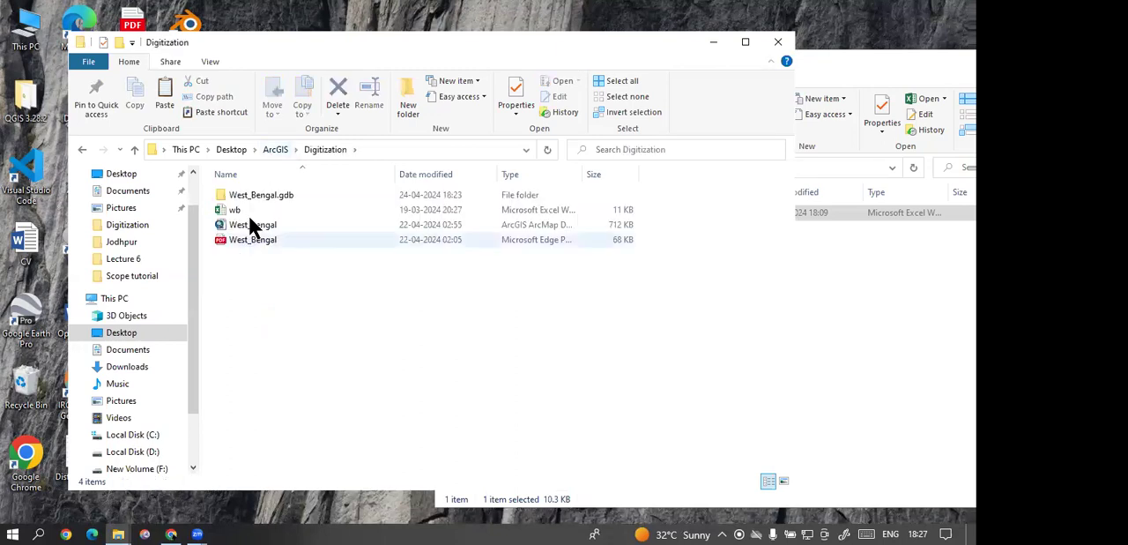
left_click(257, 195)
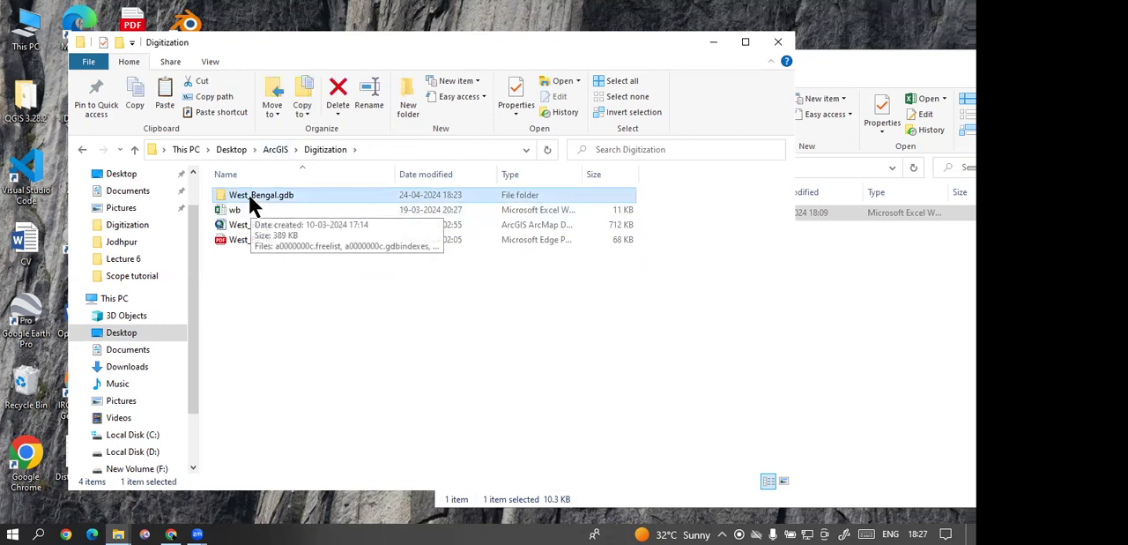
right_click(248, 195)
left_click(305, 423)
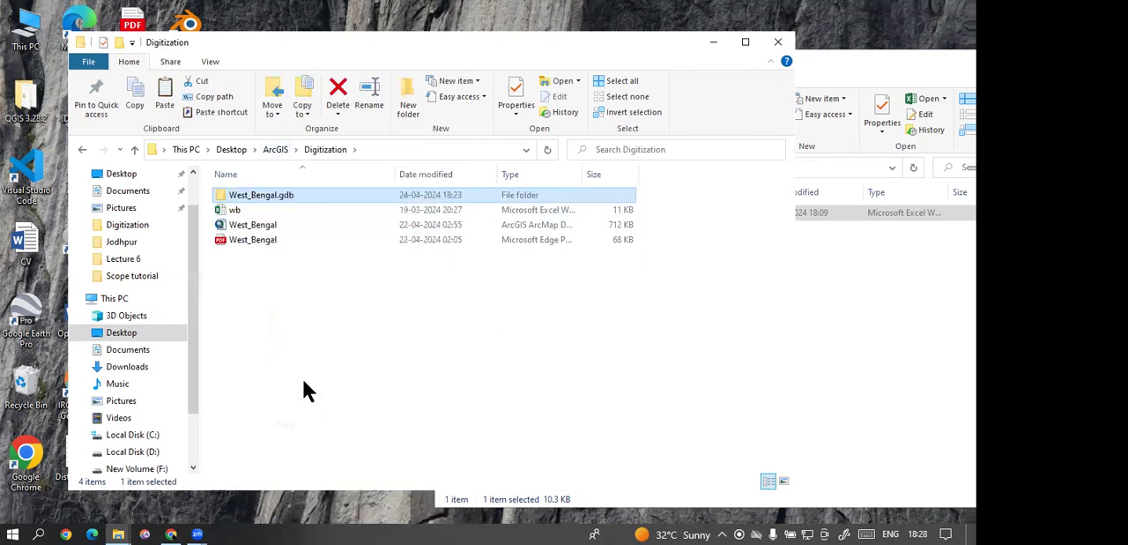
left_click(910, 303)
right_click(632, 269)
left_click(663, 367)
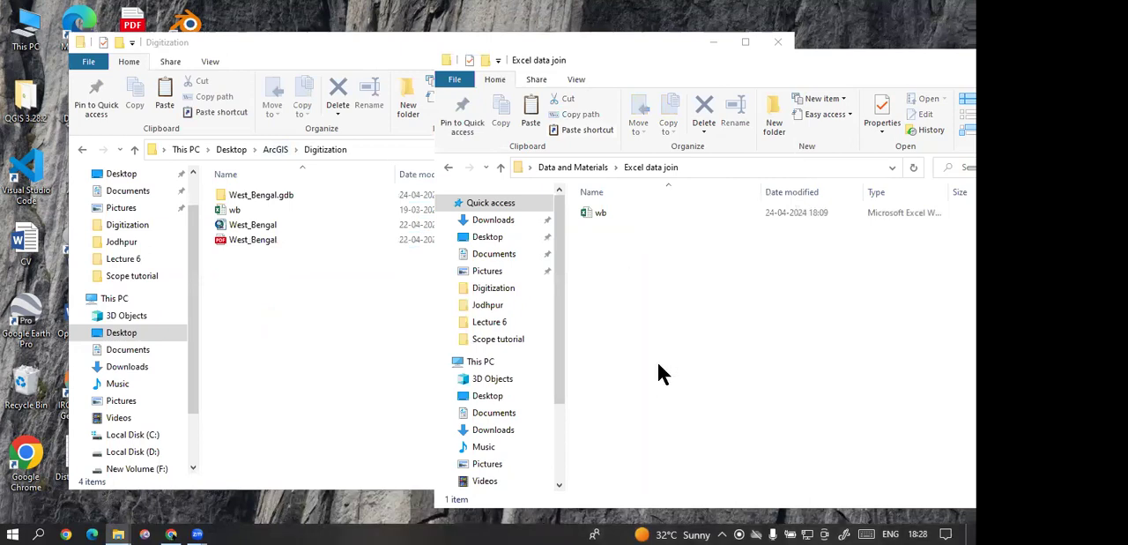
Step: Go back to the Data and Materials folder and move and enlarge its window to show all its subfolders
left_click(596, 164)
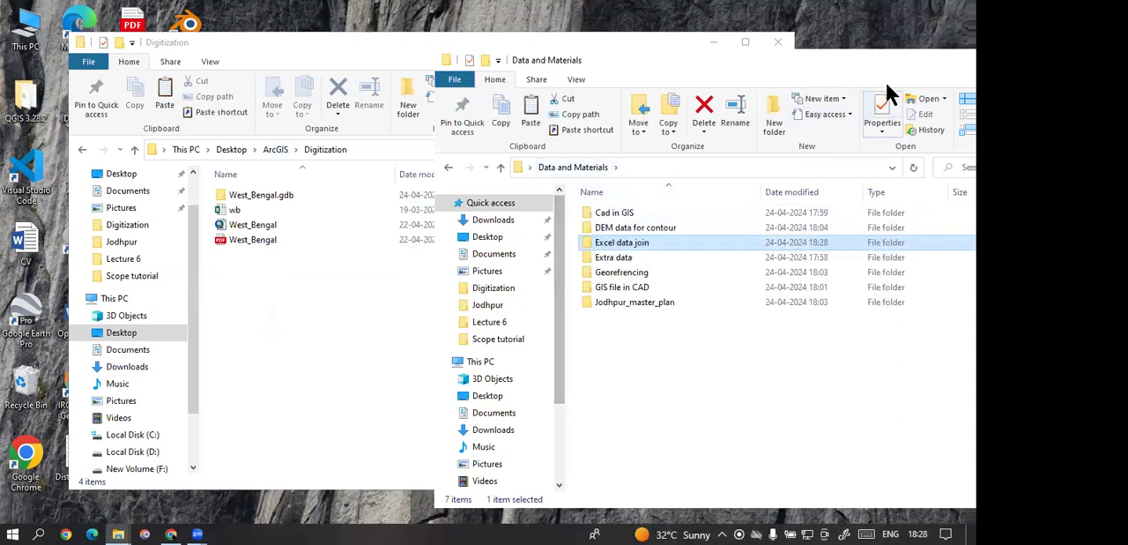
left_click_drag(871, 59, 643, 28)
left_click_drag(491, 322, 398, 175)
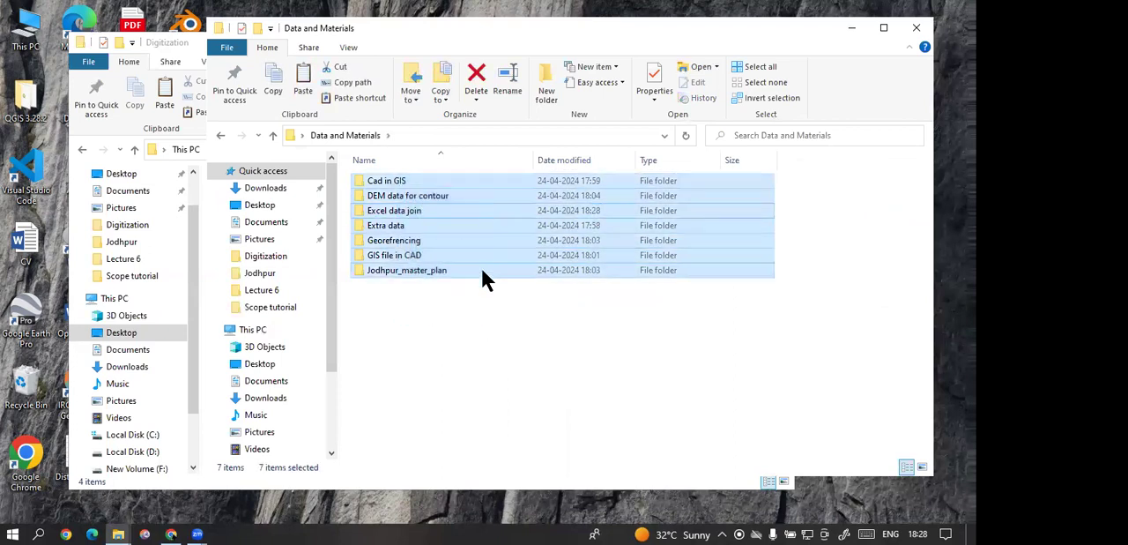
left_click(680, 358)
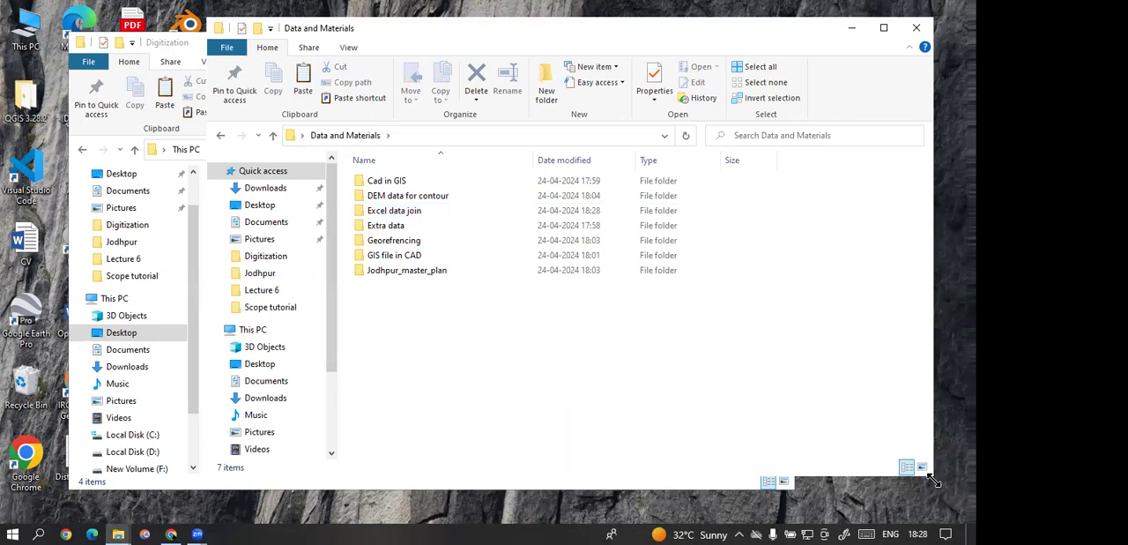
left_click_drag(935, 480, 937, 515)
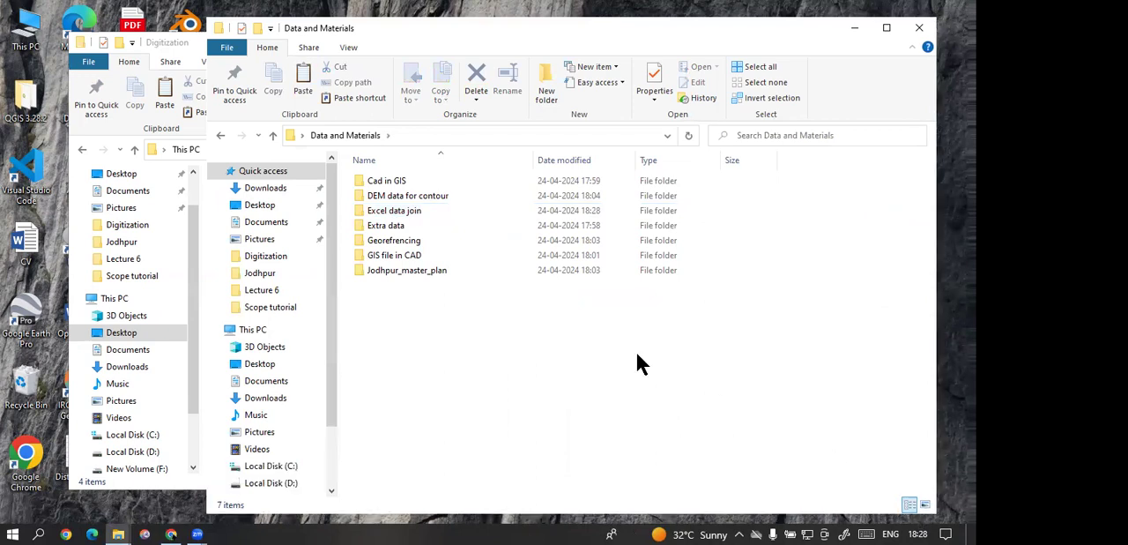
Step: Examine the contents of the IMAGERY and CAD File subfolders in Cad in GIS, and return to Data and Materials
left_click(417, 179)
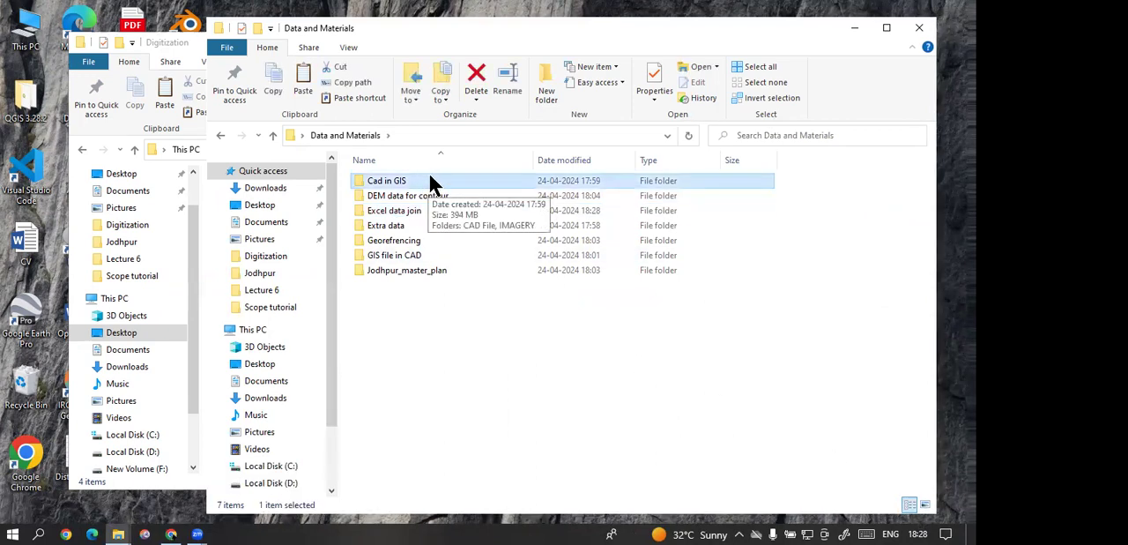
double_click(430, 176)
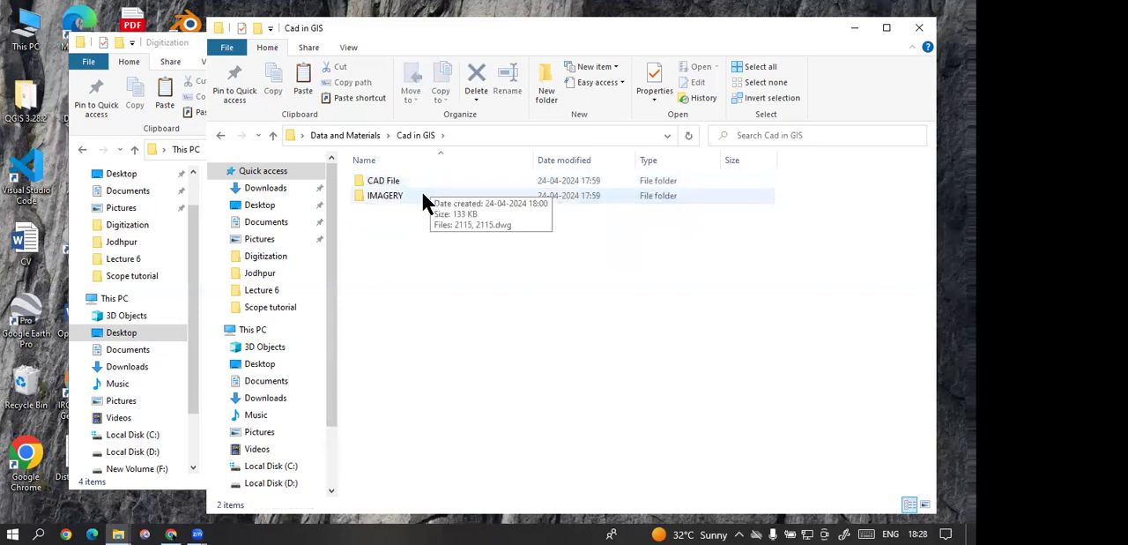
double_click(421, 194)
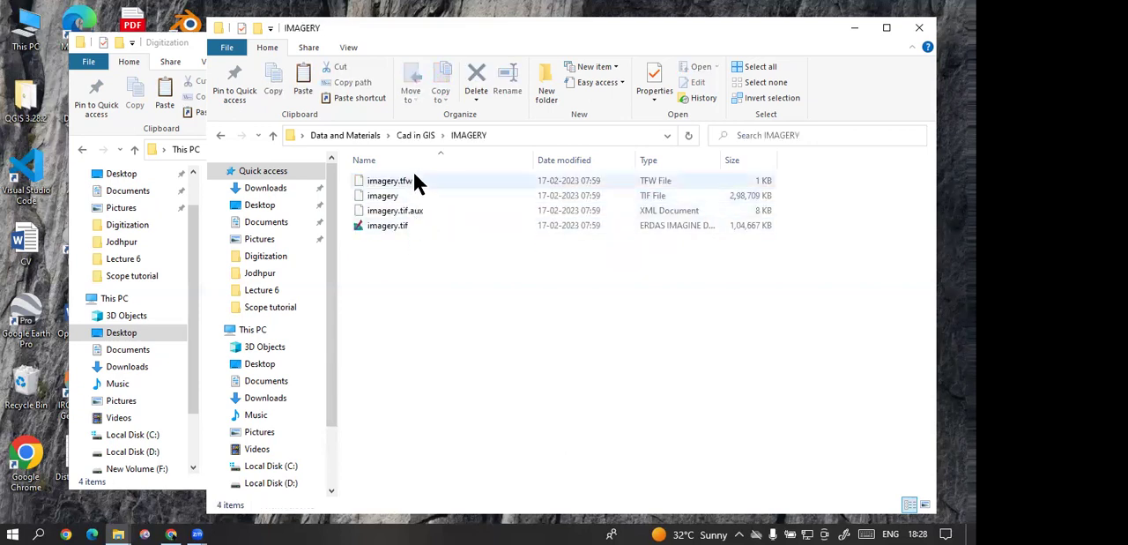
left_click(418, 139)
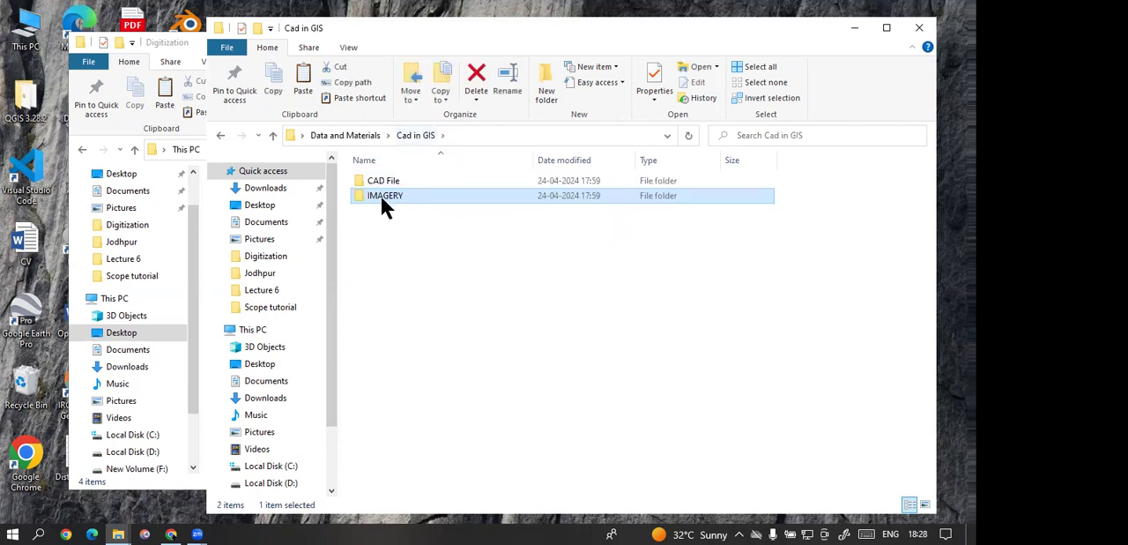
left_click(384, 183)
double_click(384, 181)
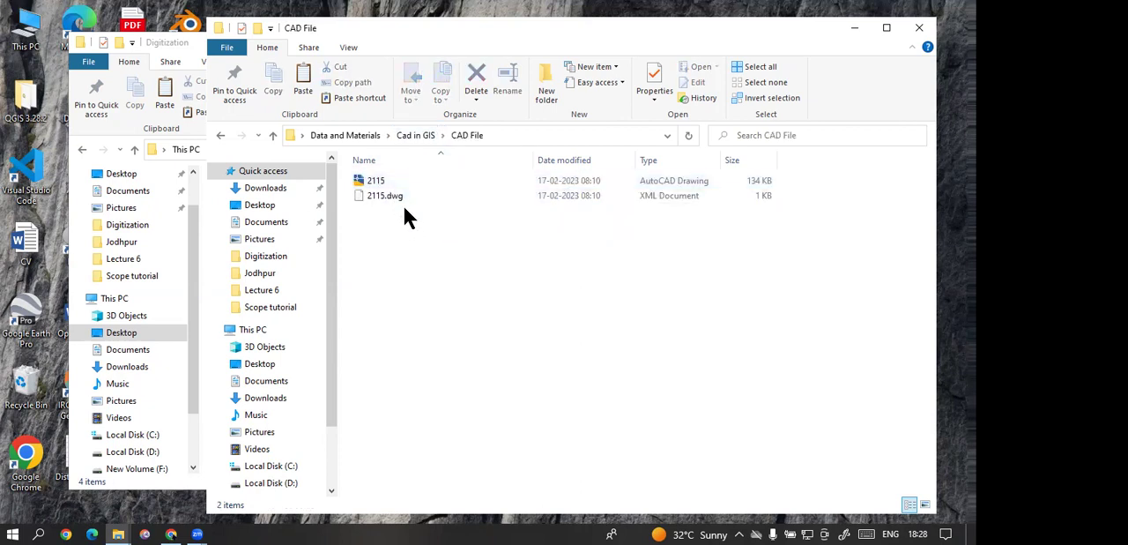
left_click(421, 137)
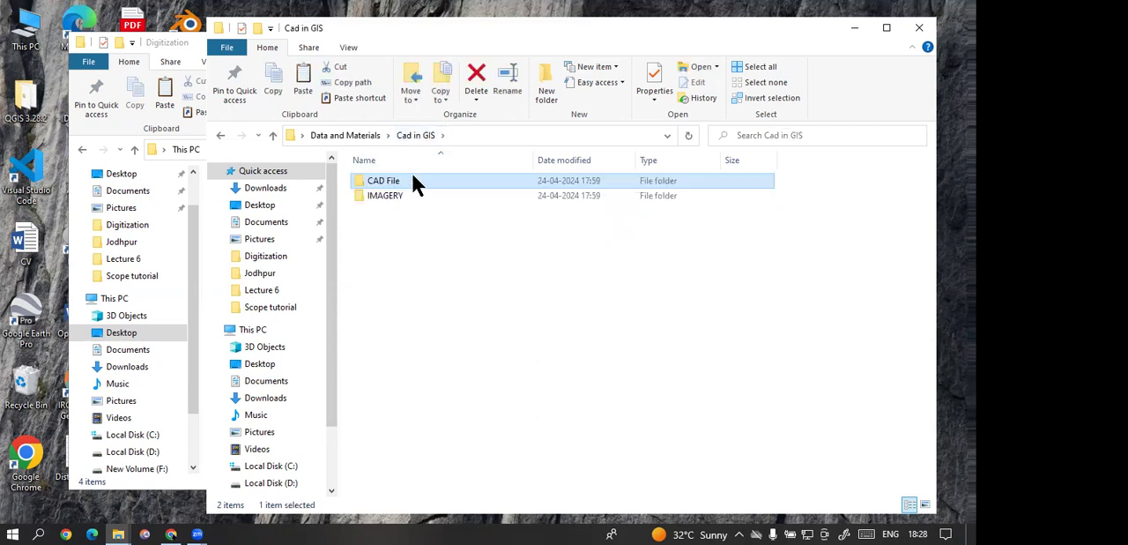
left_click(371, 135)
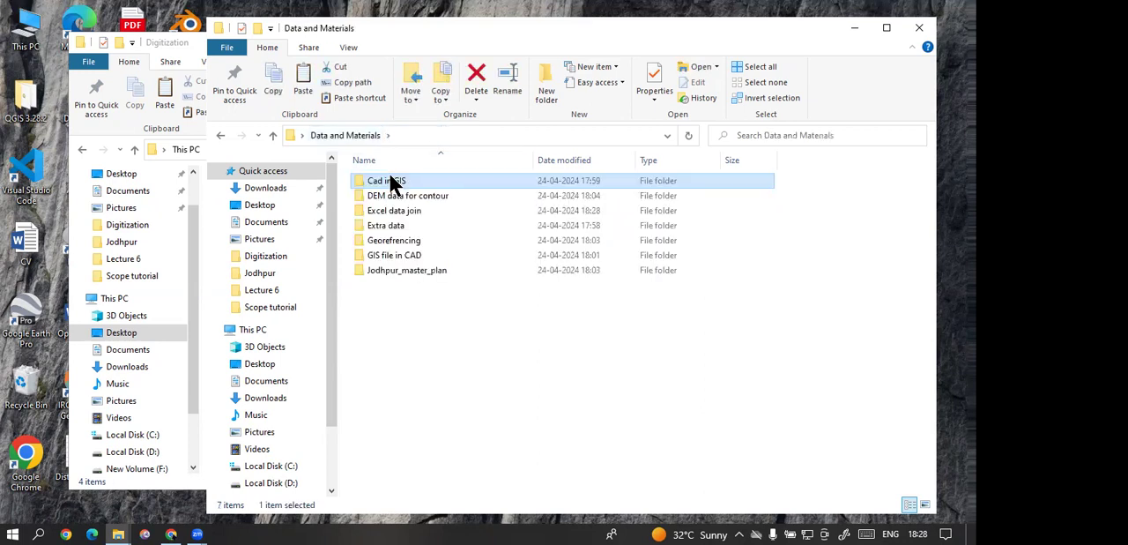
double_click(389, 174)
left_click(377, 136)
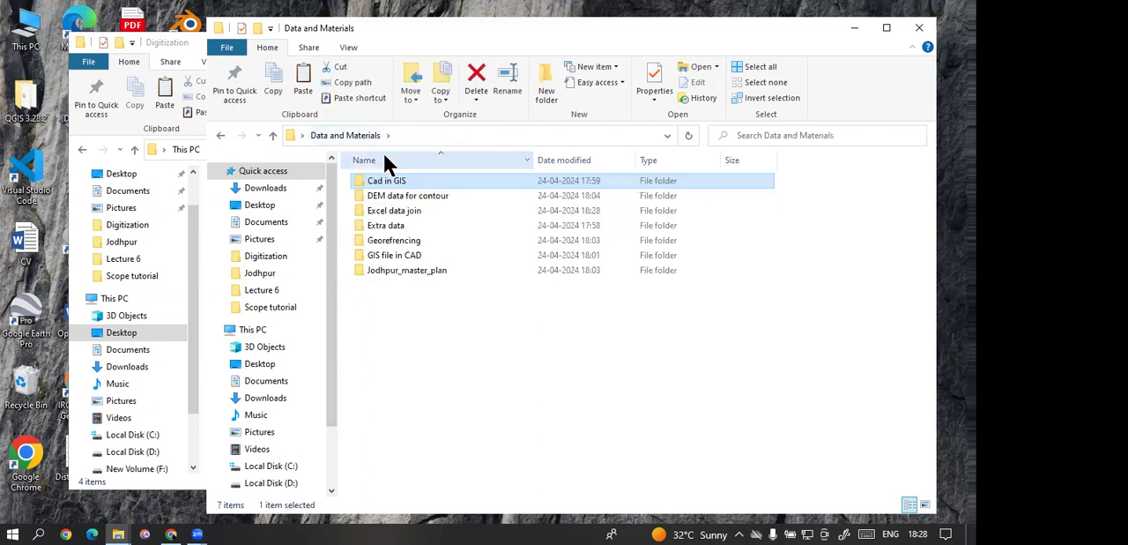
Step: Examine the DEM files in the DEM data for contour folder, widening the name column to read the full file names
left_click(396, 201)
double_click(398, 202)
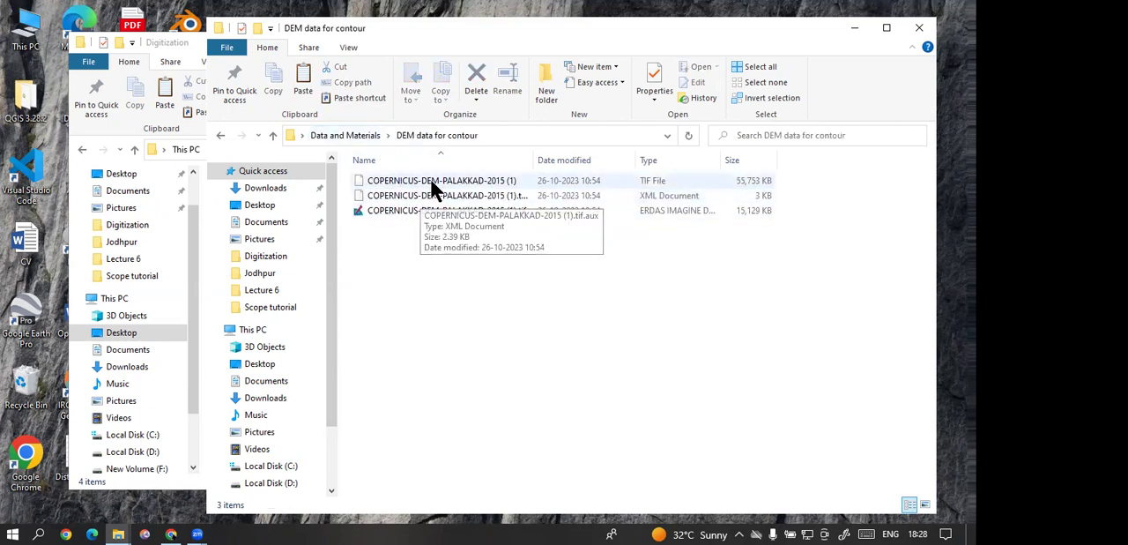
left_click_drag(739, 231, 680, 180)
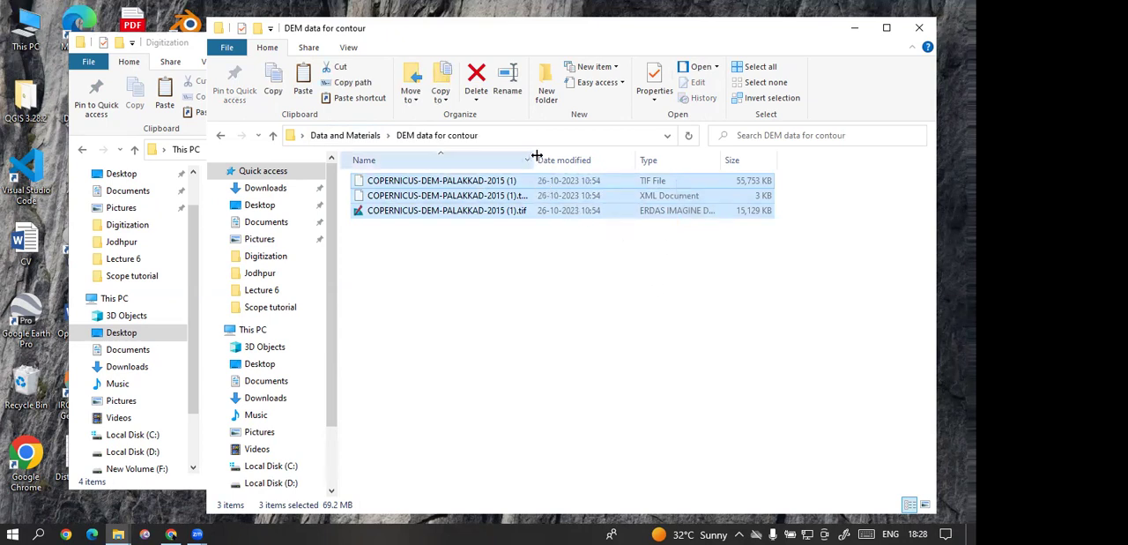
left_click_drag(536, 155, 657, 159)
left_click(596, 259)
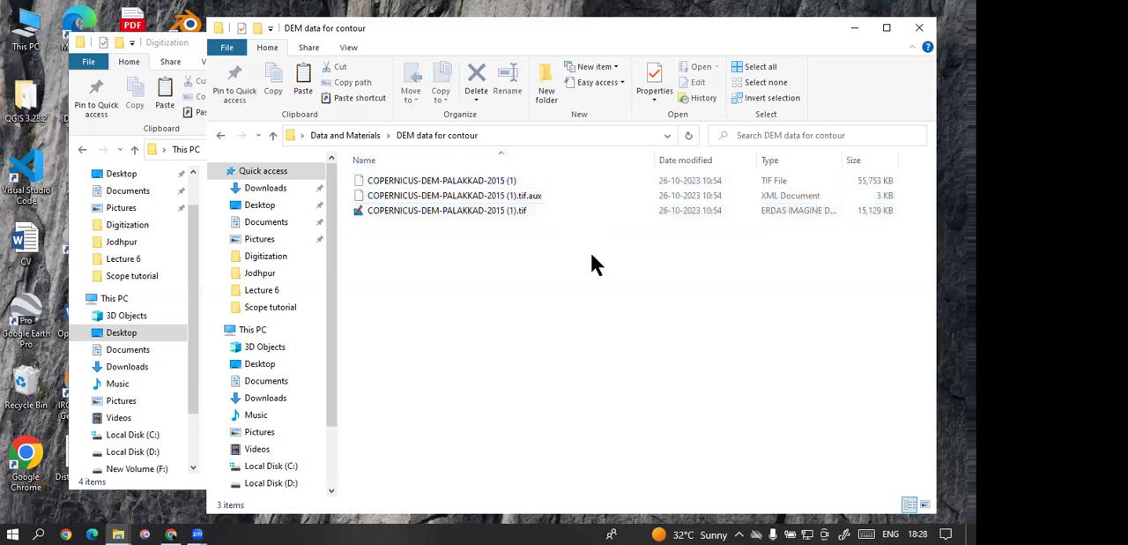
left_click_drag(591, 255, 452, 187)
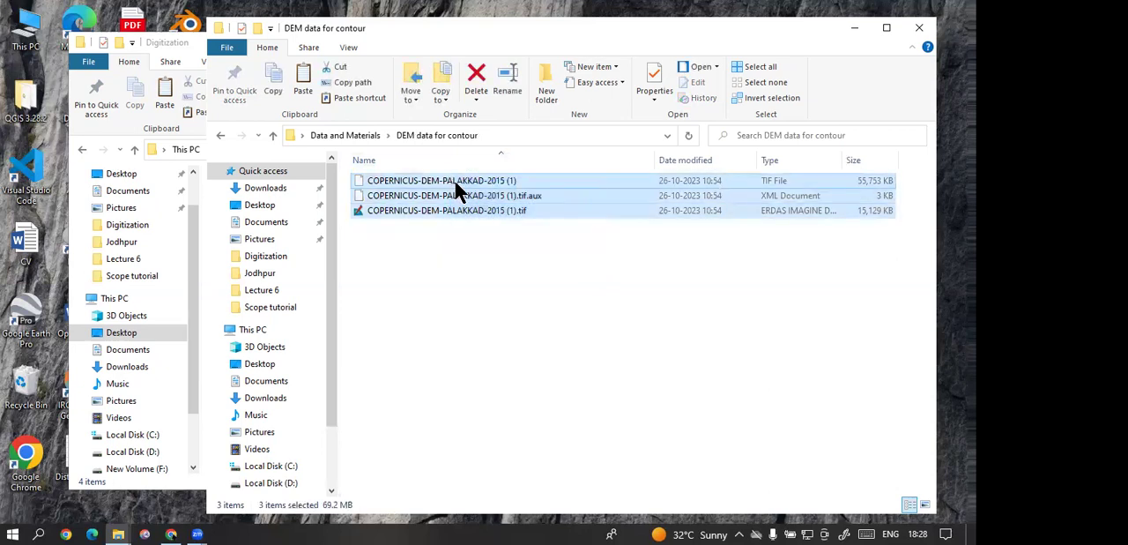
left_click(485, 294)
left_click(351, 134)
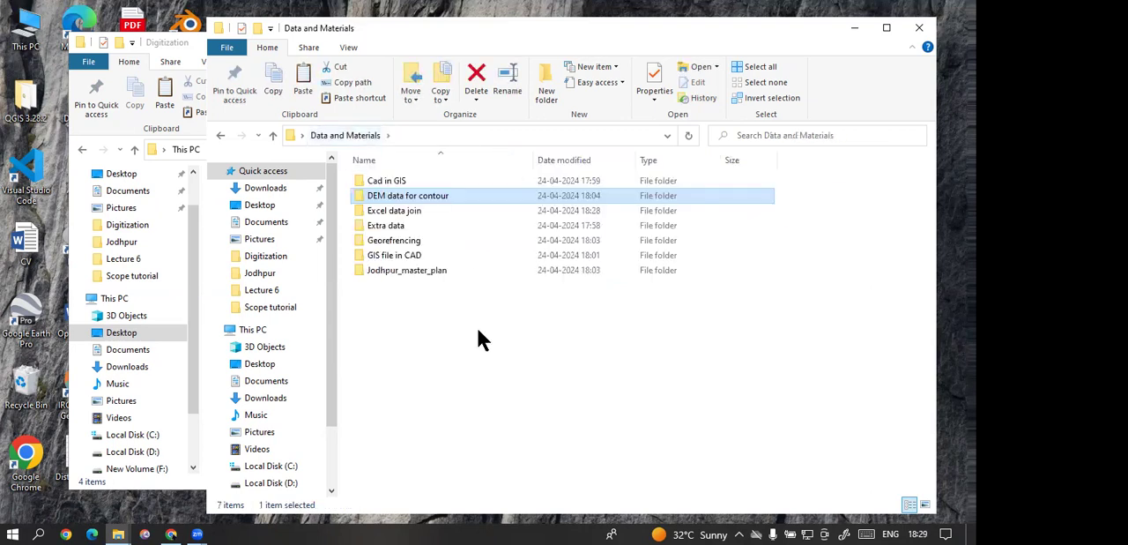
Step: Check the wb workbook and West_Bengal.gdb in the Excel data join folder, and return to Data and Materials
left_click(409, 216)
double_click(409, 215)
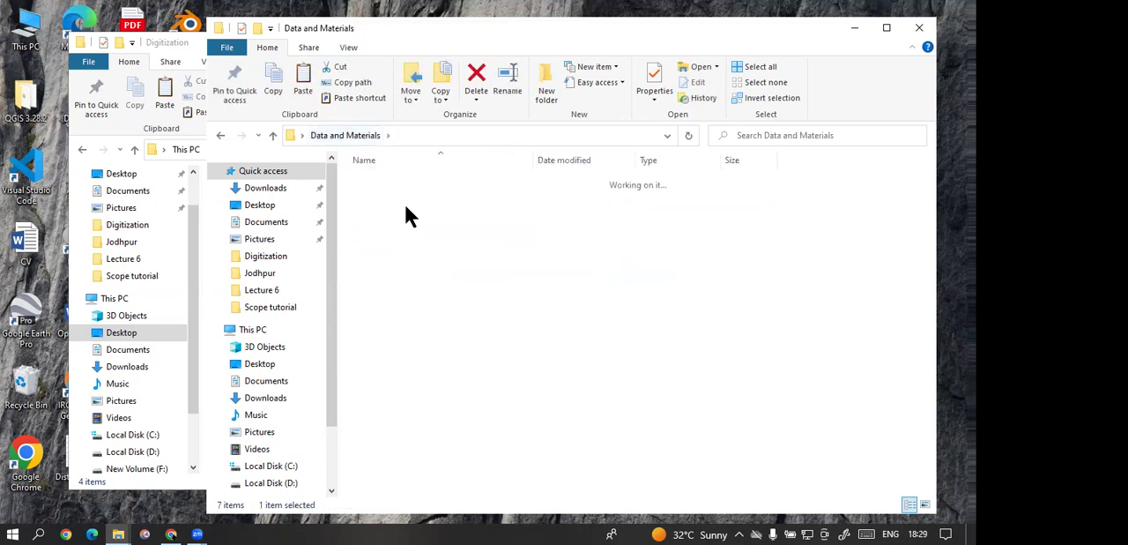
left_click(384, 198)
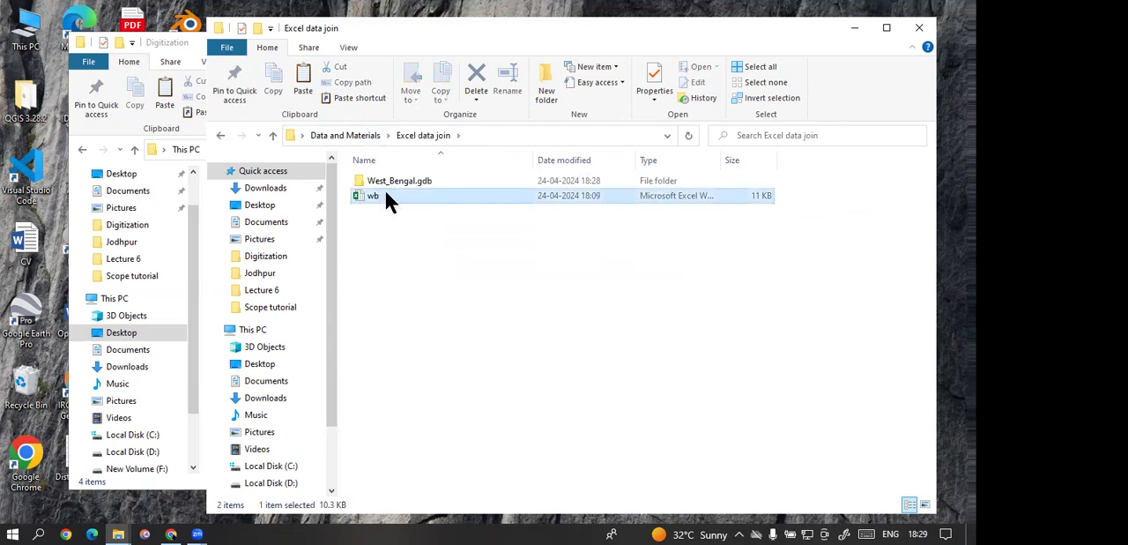
left_click(390, 181)
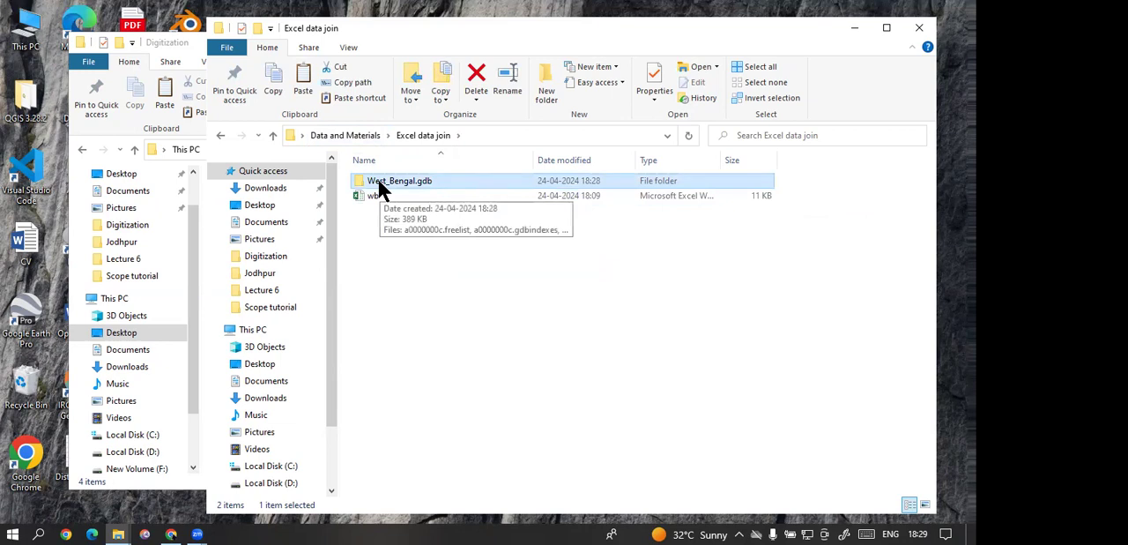
left_click(364, 136)
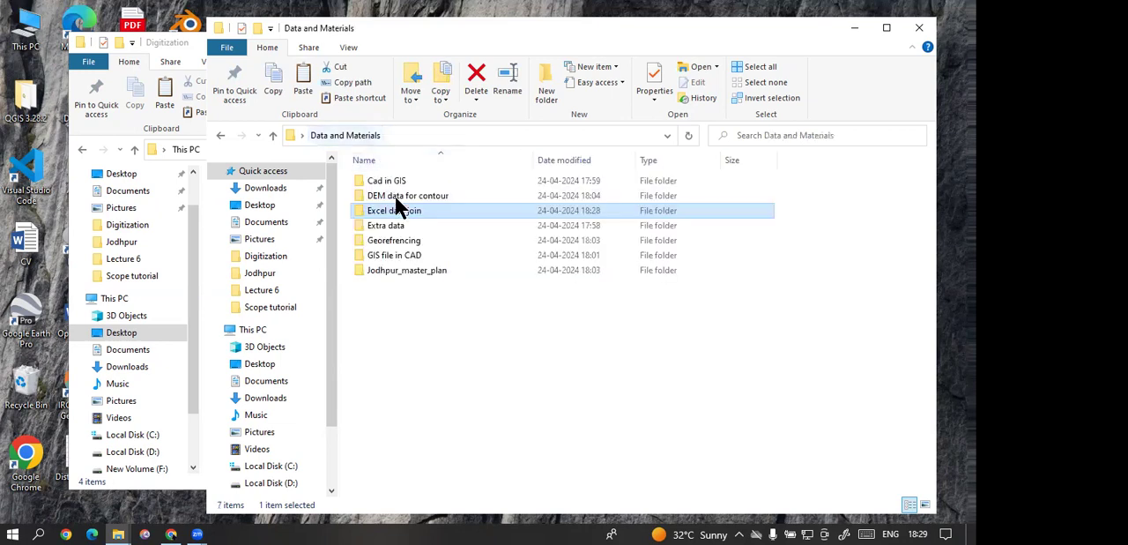
Step: View the District-map-of-West-Bengal image from the Extra data folder at 100% from top to bottom, and close it
double_click(397, 225)
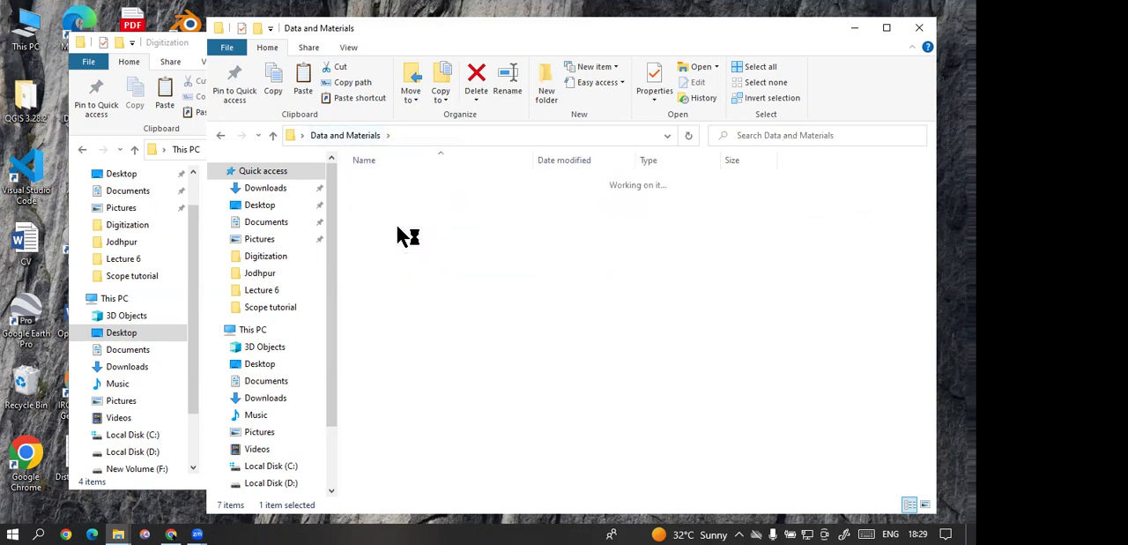
left_click(387, 182)
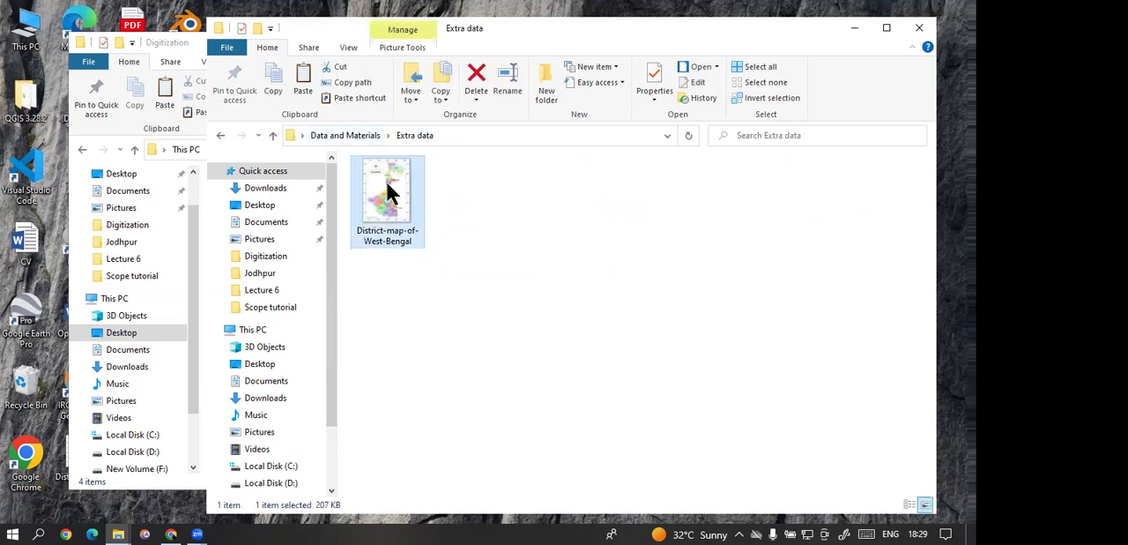
double_click(388, 184)
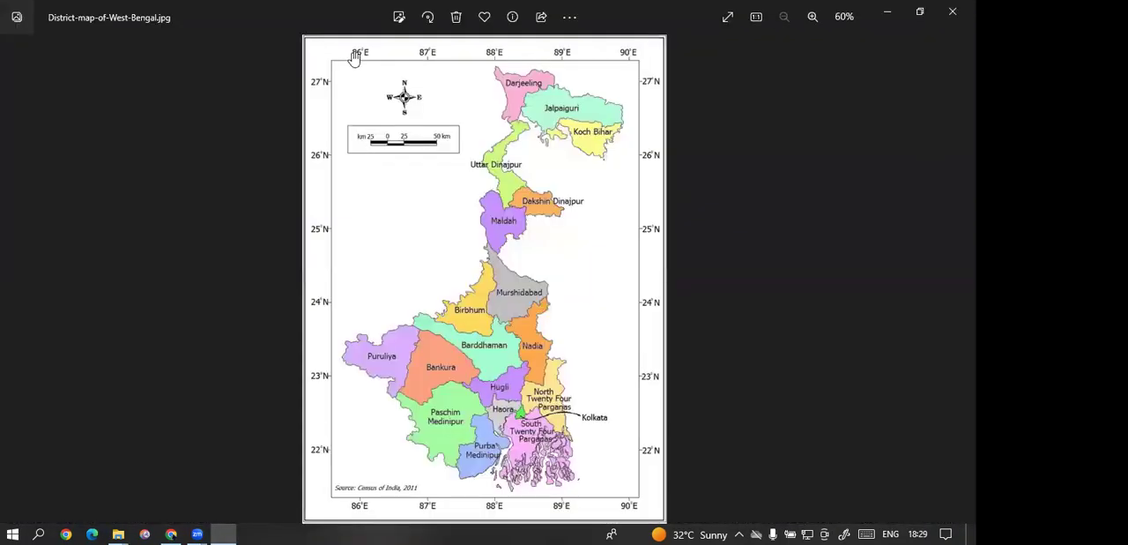
double_click(353, 60)
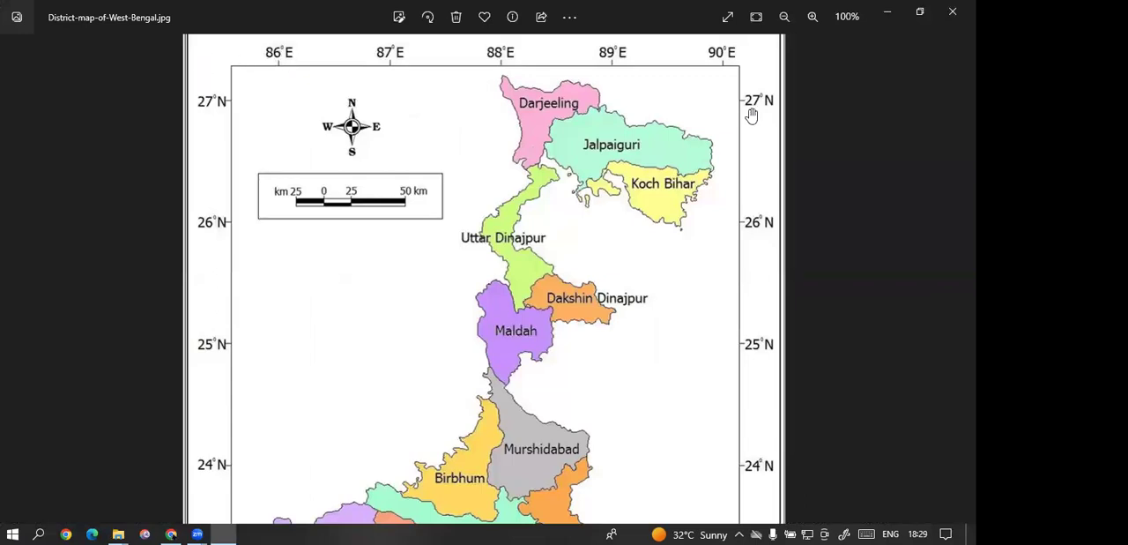
scroll(573, 221, "down", 5)
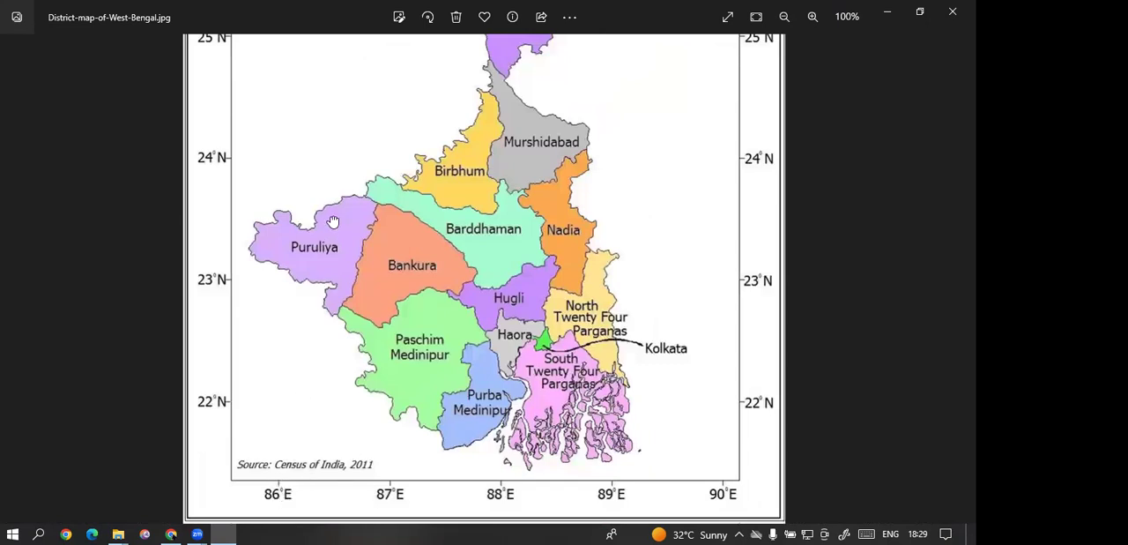
scroll(335, 291, "up", 5)
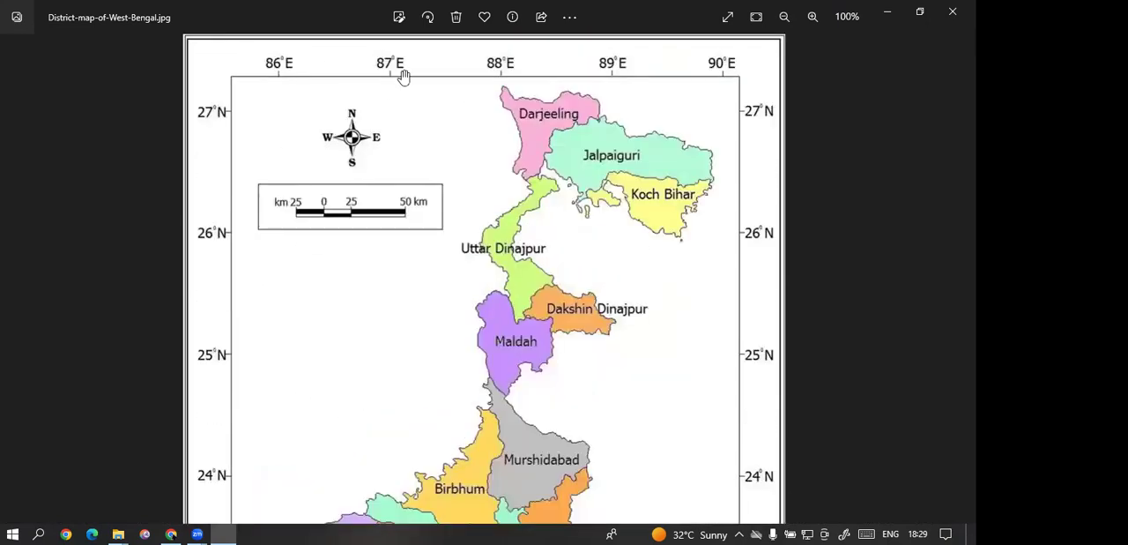
left_click(953, 11)
left_click(374, 132)
Step: View the sirohi_new image from the Georefrencing folder, close it and return to Data and Materials
double_click(411, 241)
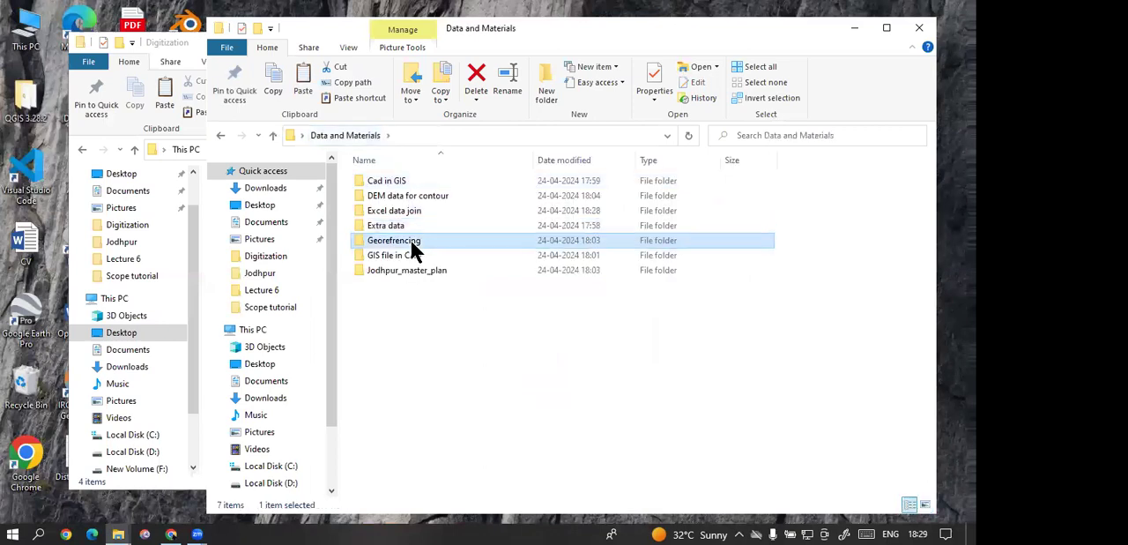
left_click(394, 207)
double_click(394, 206)
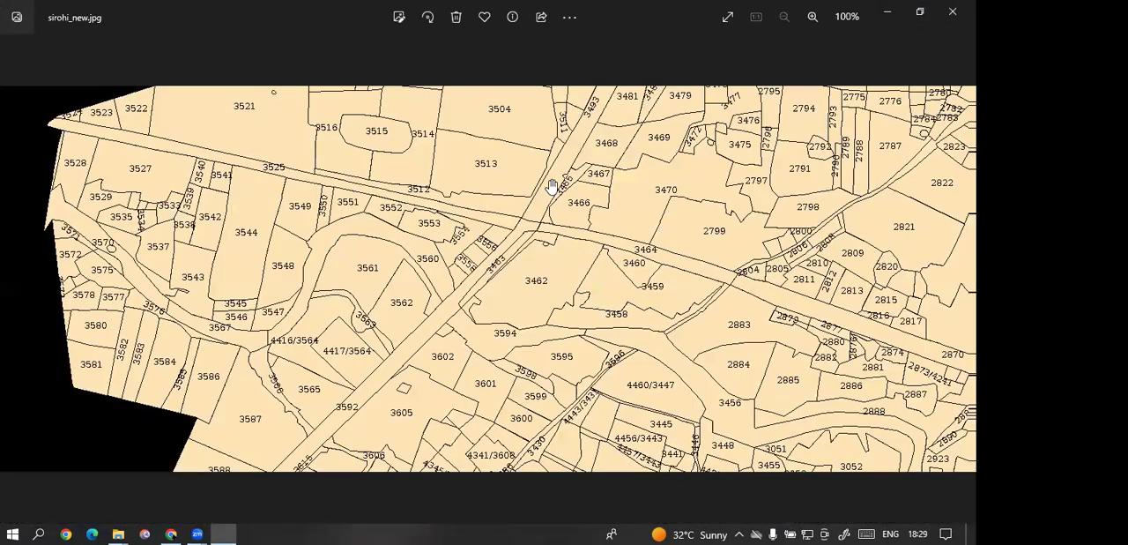
scroll(548, 178, "up", 3)
scroll(548, 180, "down", 3)
left_click(953, 11)
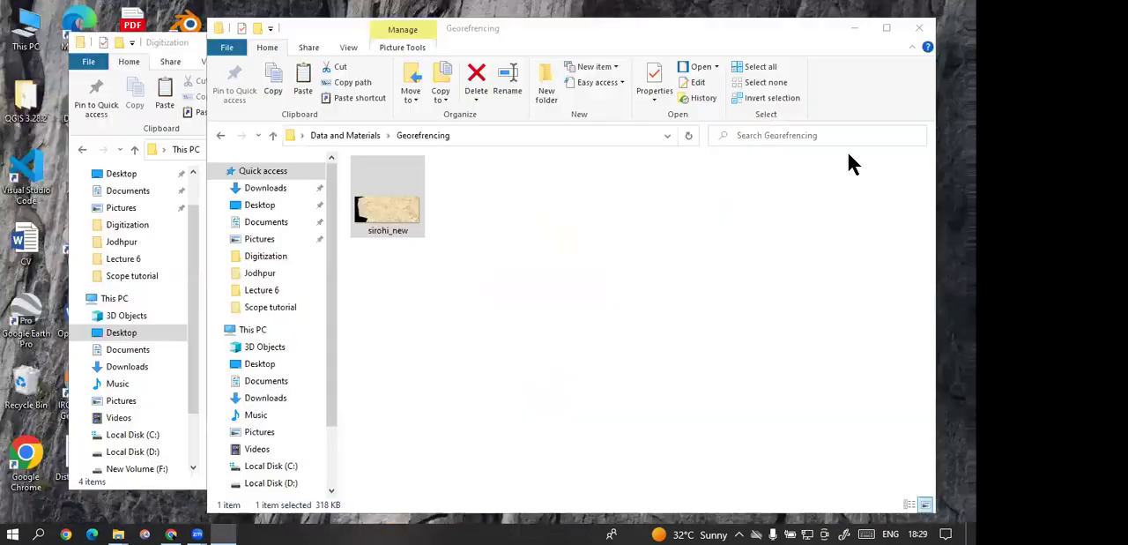
left_click(371, 135)
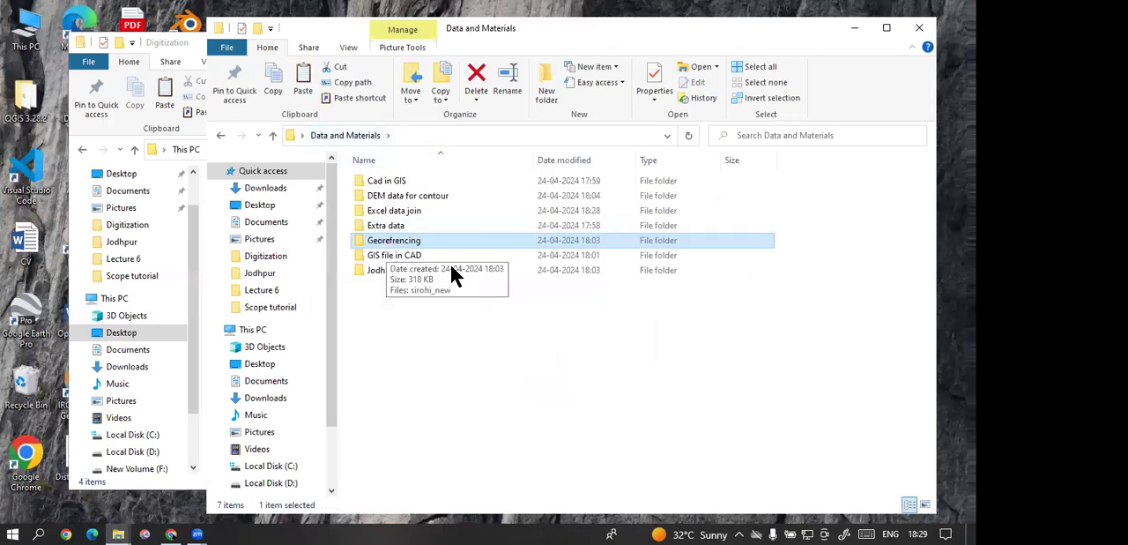
Step: Check the GIS file in CAD and Jodhpur_master_plan folders, ending in Data and Materials with nothing selected
left_click(418, 256)
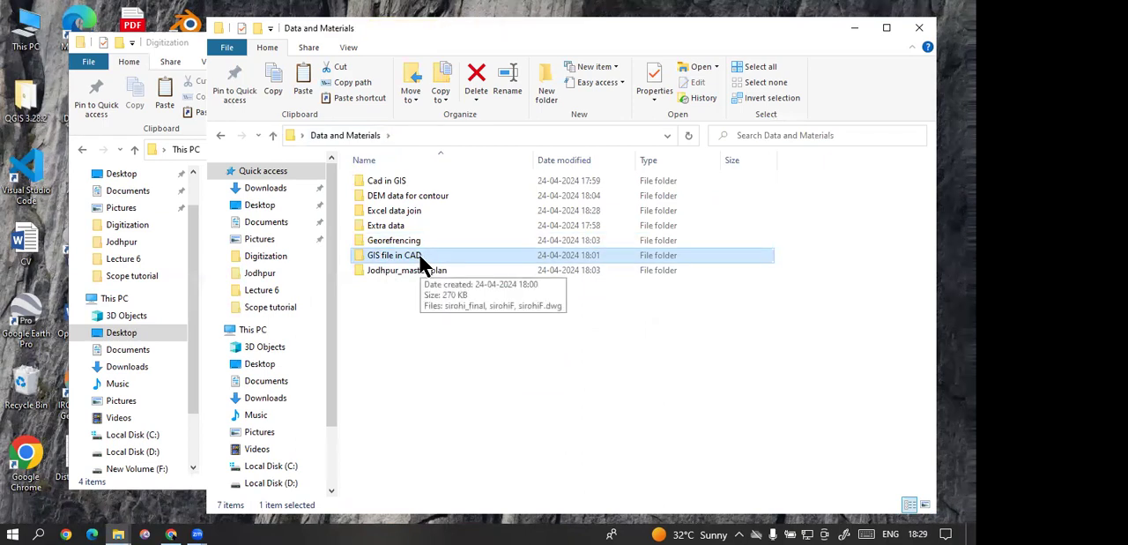
left_click(412, 270)
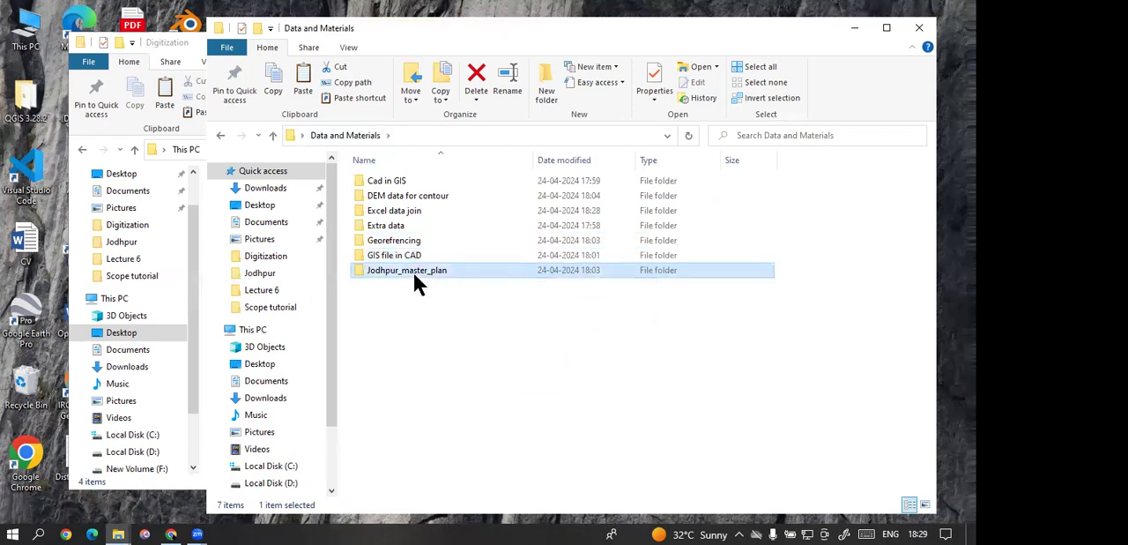
double_click(413, 271)
left_click(358, 132)
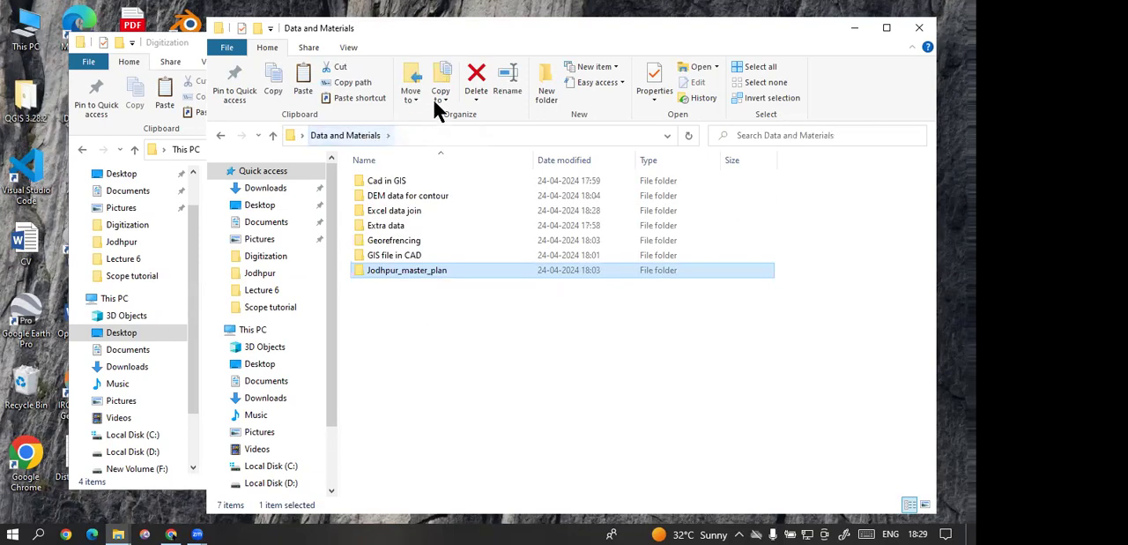
left_click(481, 316)
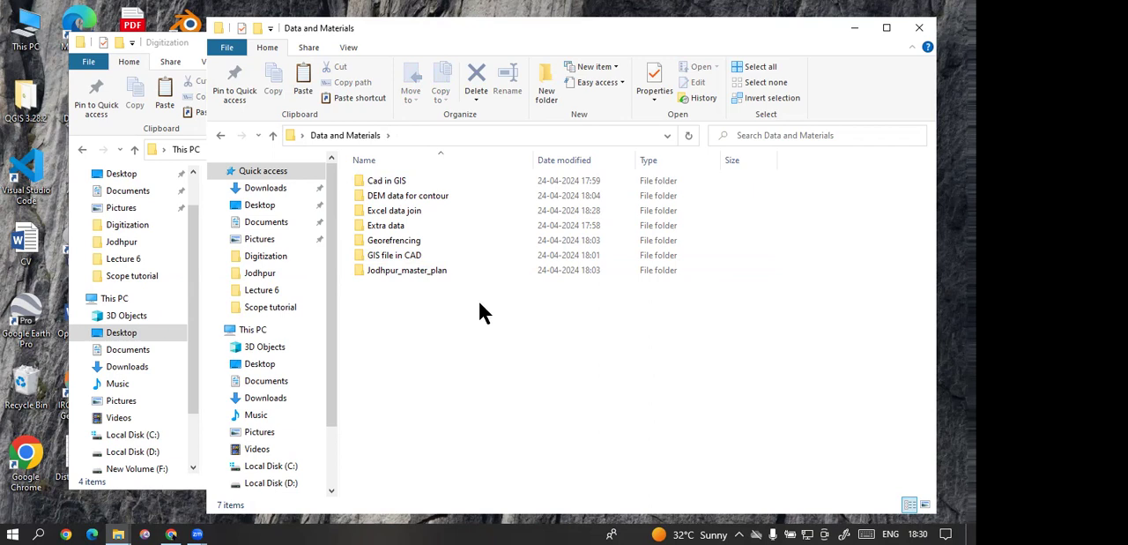
Step: Clear the folder windows off the desktop and compress the Data and Materials folder into a ZIP archive with PeaZip
left_click_drag(526, 304, 520, 296)
left_click(917, 29)
left_click(783, 41)
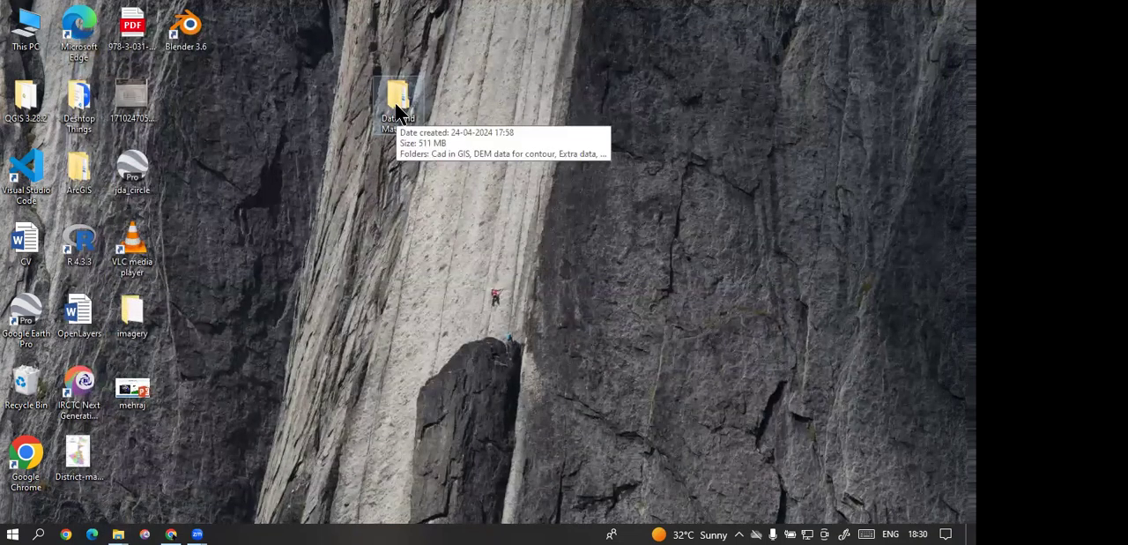
right_click(395, 103)
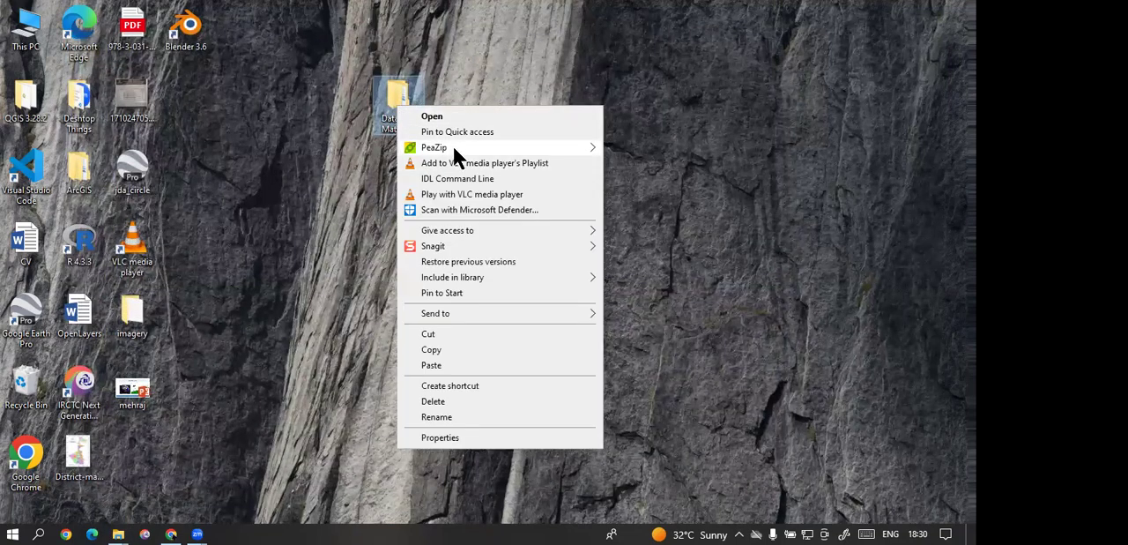
mouse_move(453, 147)
left_click(683, 282)
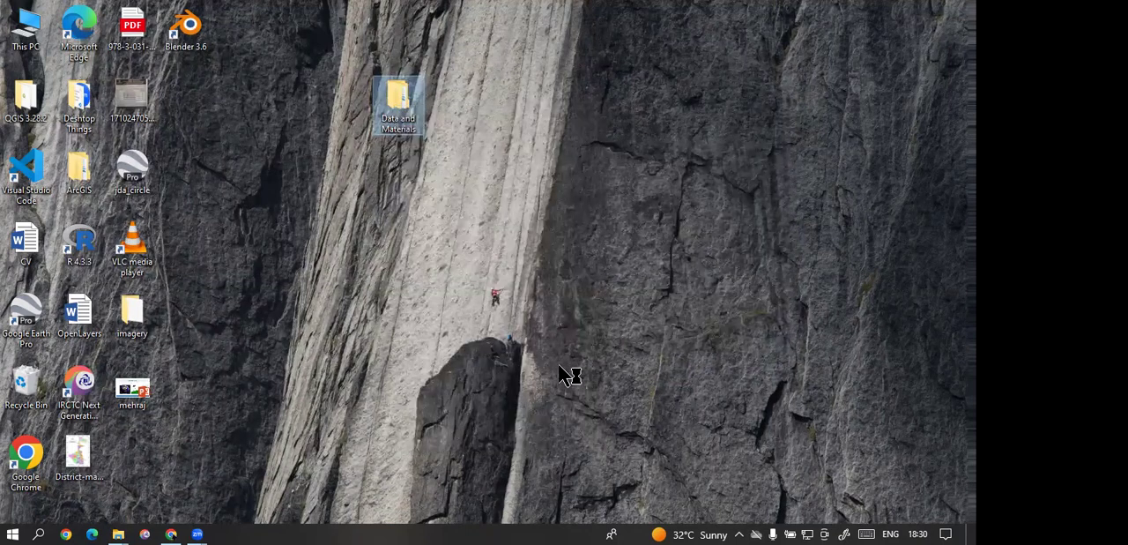
Step: Switch to Chrome, open a window with the Scope profile and load its Gmail inbox
left_click(173, 534)
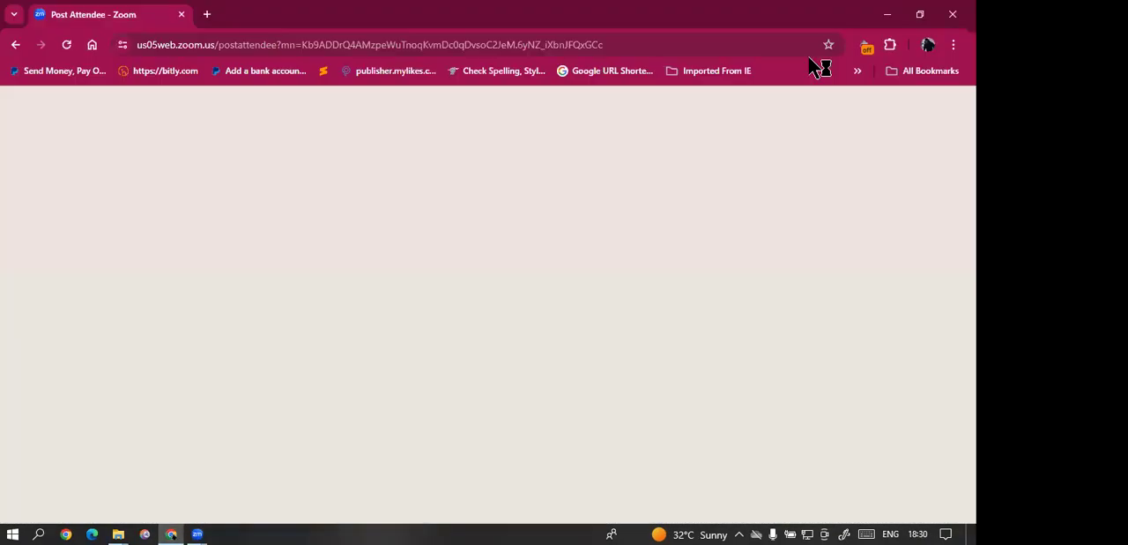
left_click(928, 44)
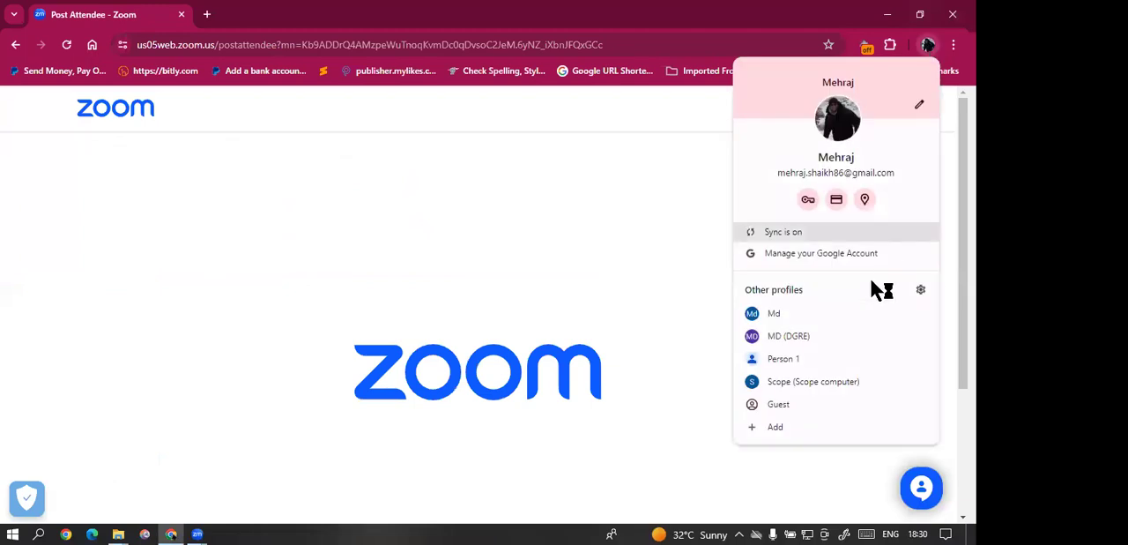
left_click(828, 379)
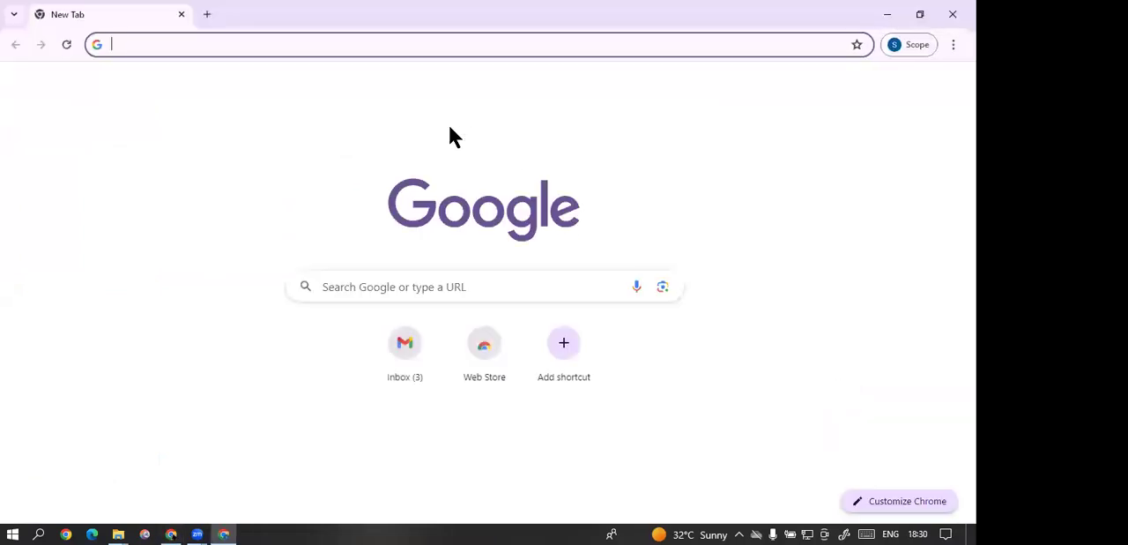
left_click(402, 372)
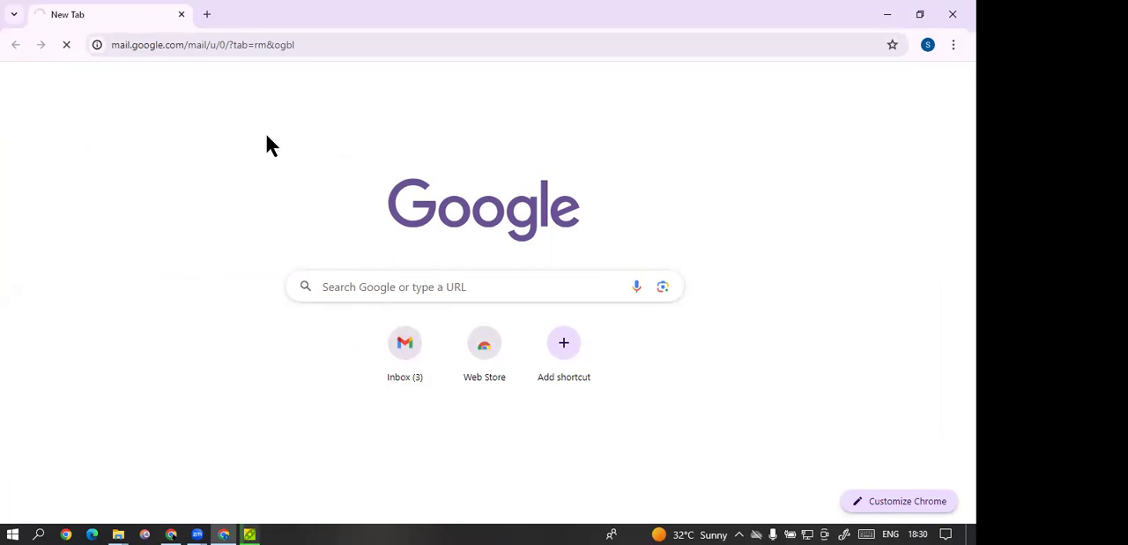
Step: Minimize the Chrome windows and move the PeaZip progress window clear of the Data and Materials folder
left_click(953, 44)
left_click(676, 127)
left_click(888, 14)
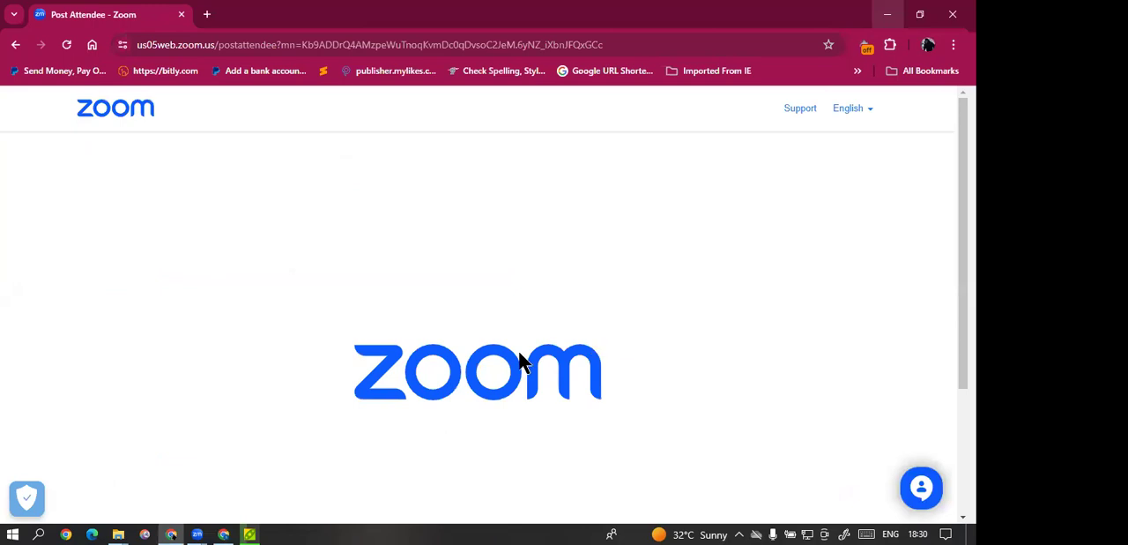
left_click_drag(354, 135, 393, 143)
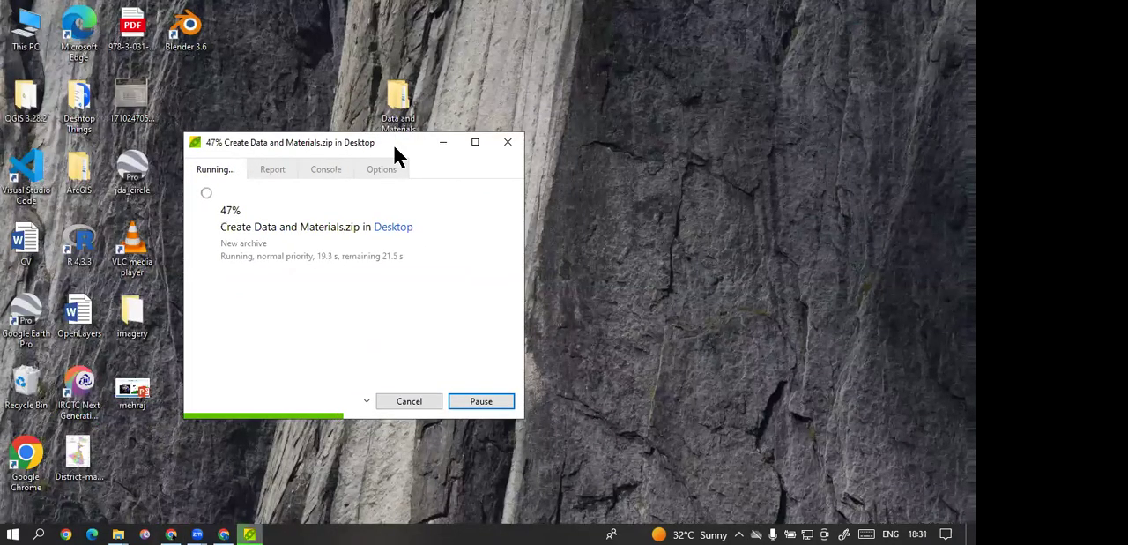
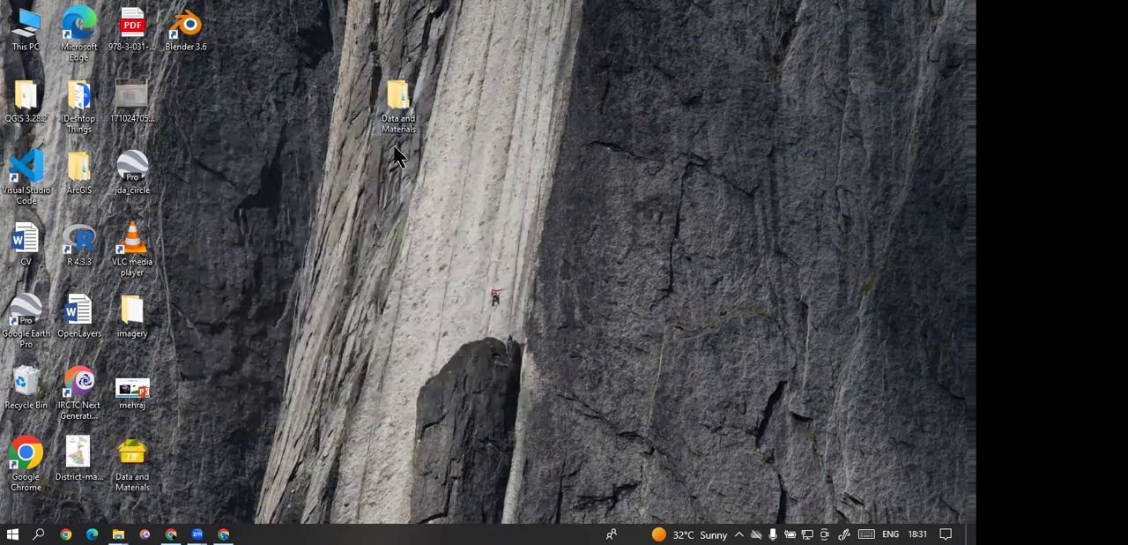
Step: Select the Data and Materials ZIP archive on the desktop and close the Chrome window showing the Google account chooser
left_click(146, 462)
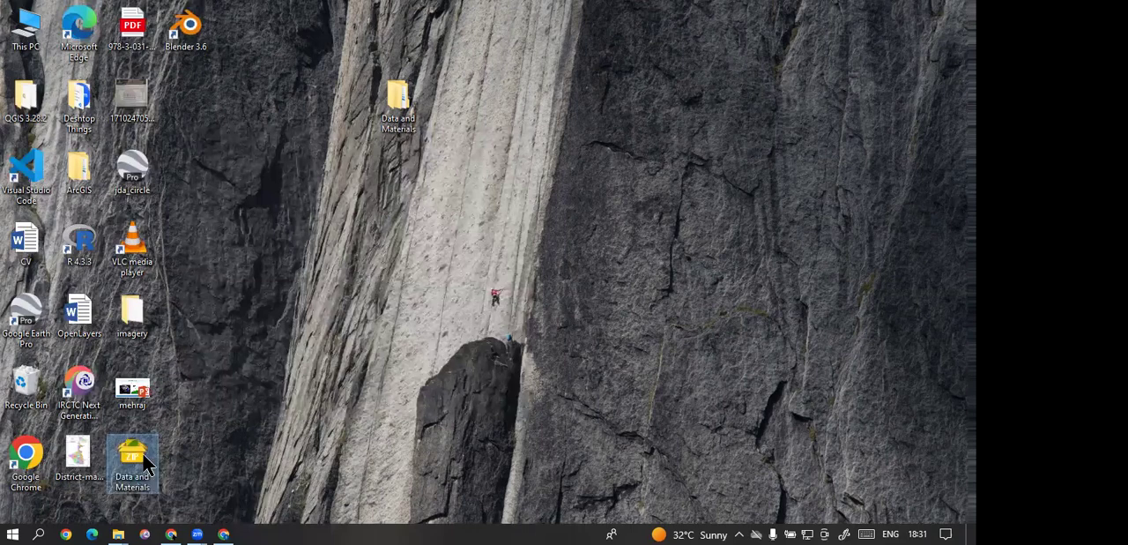
left_click(222, 533)
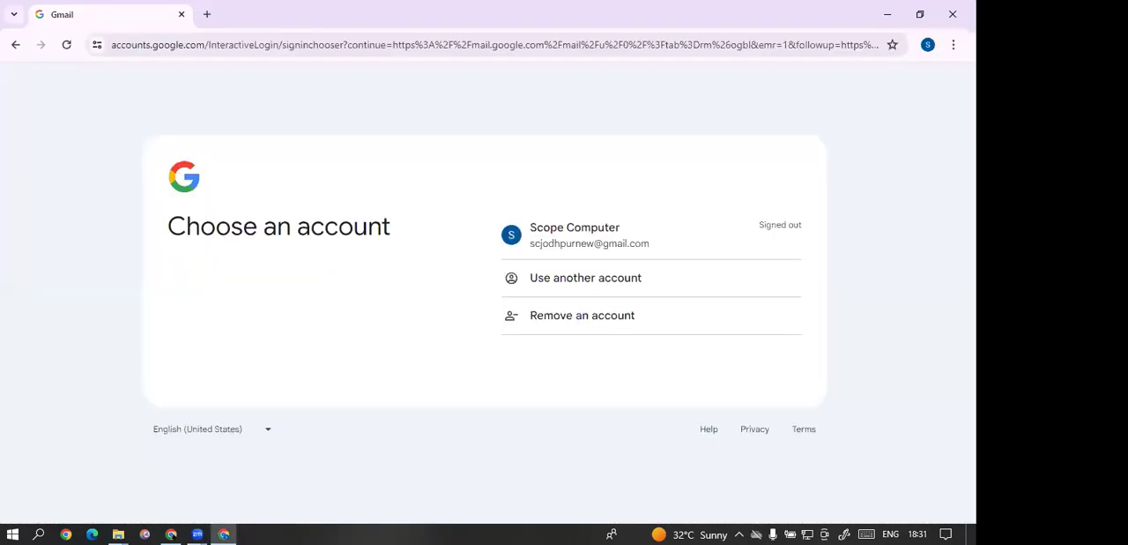
left_click(953, 14)
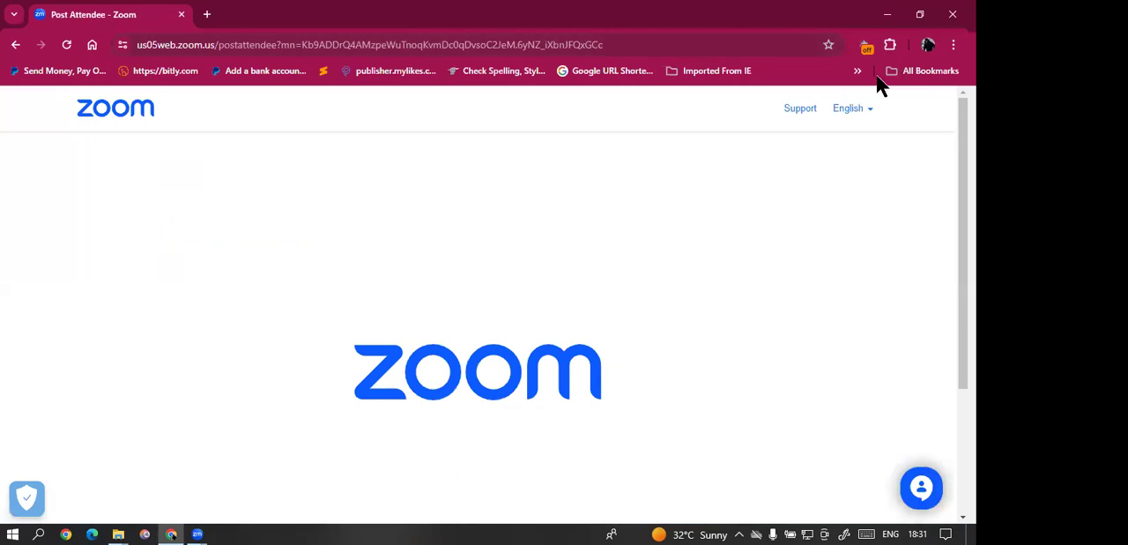
Step: Open Google Drive in a new tab of the Chrome window with the Zoom page
left_click(199, 23)
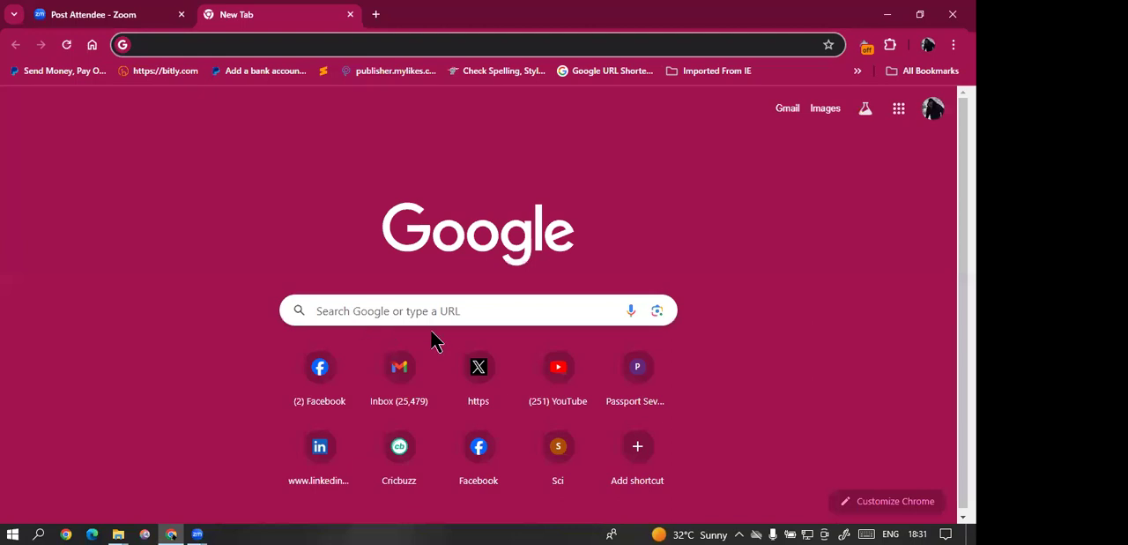
left_click(900, 108)
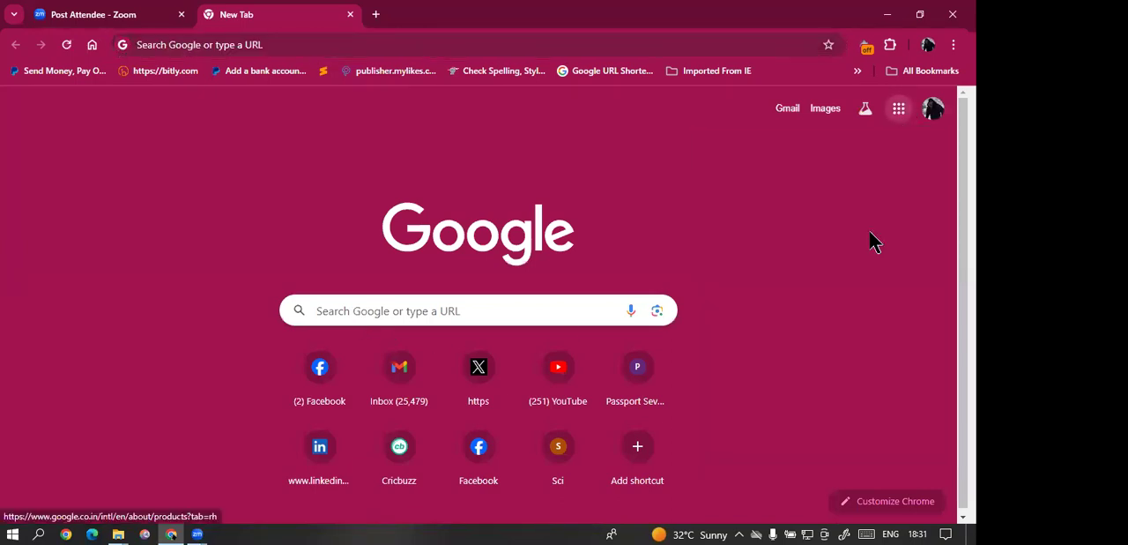
scroll(876, 211, "down", 3)
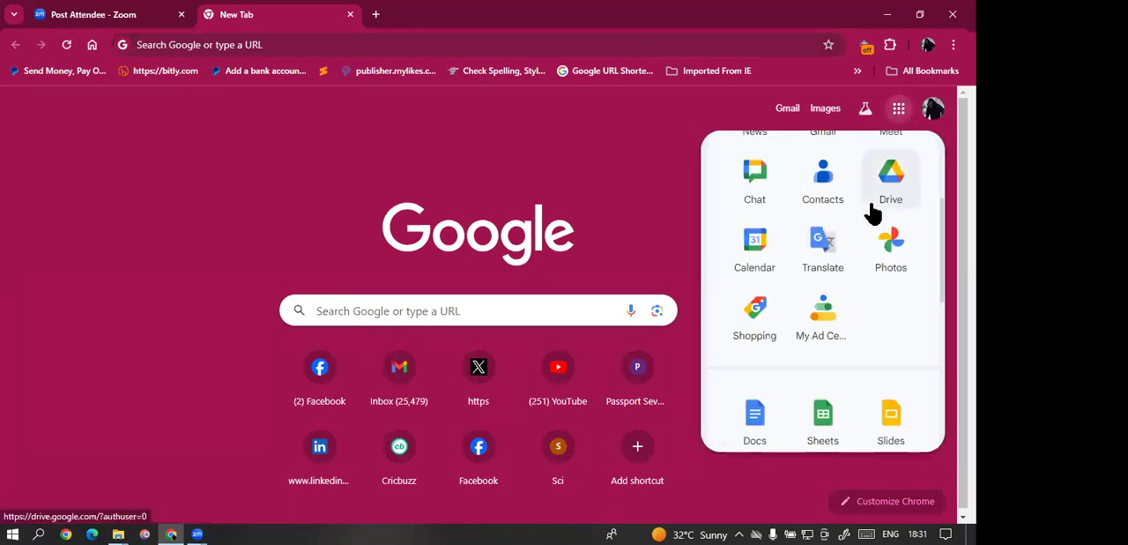
left_click(897, 187)
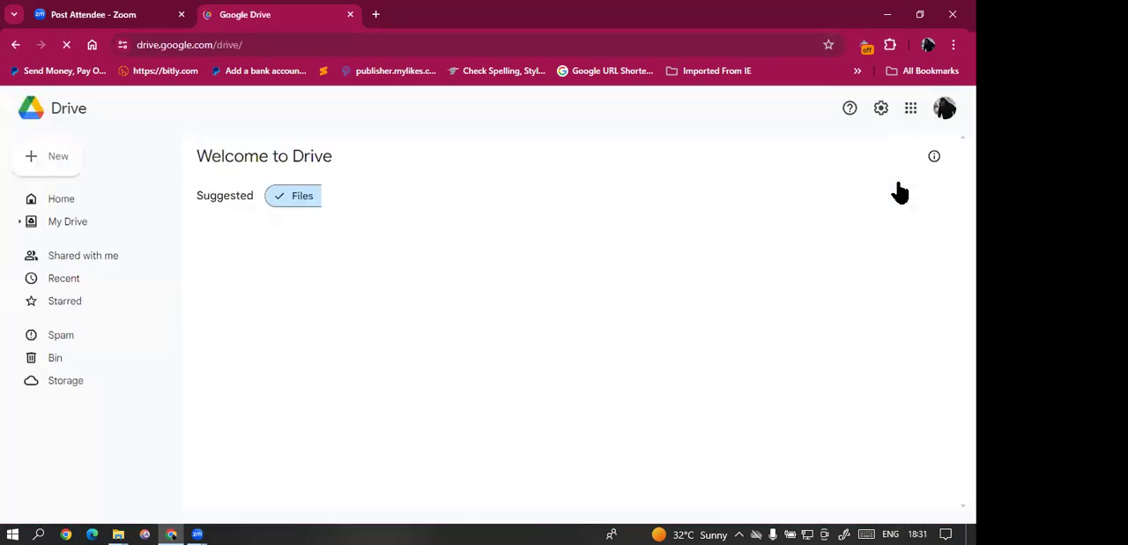
Step: Open My Drive and look through its list of folders and files
scroll(314, 461, "down", 3)
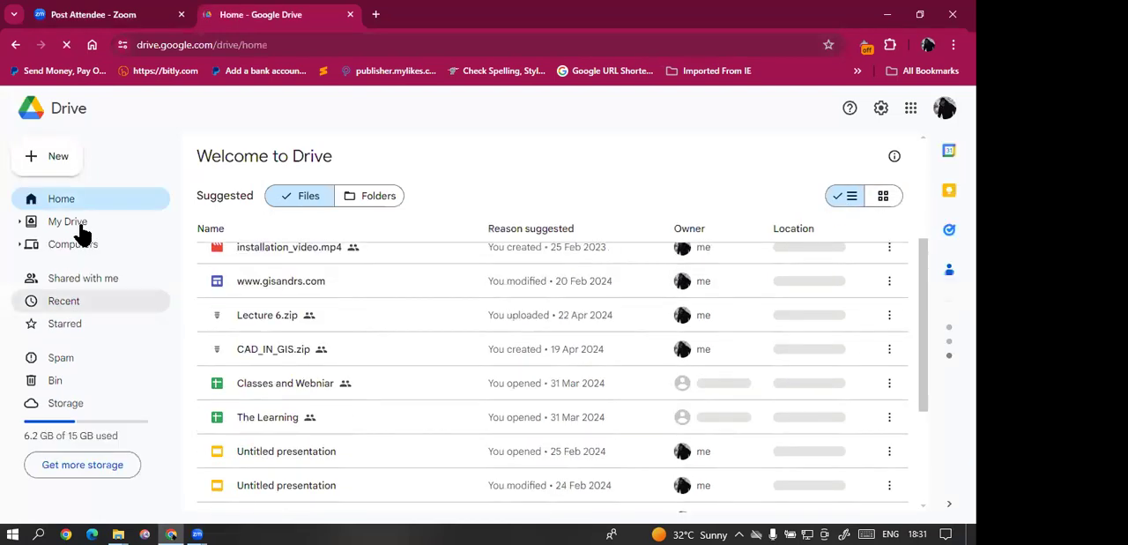
left_click(78, 227)
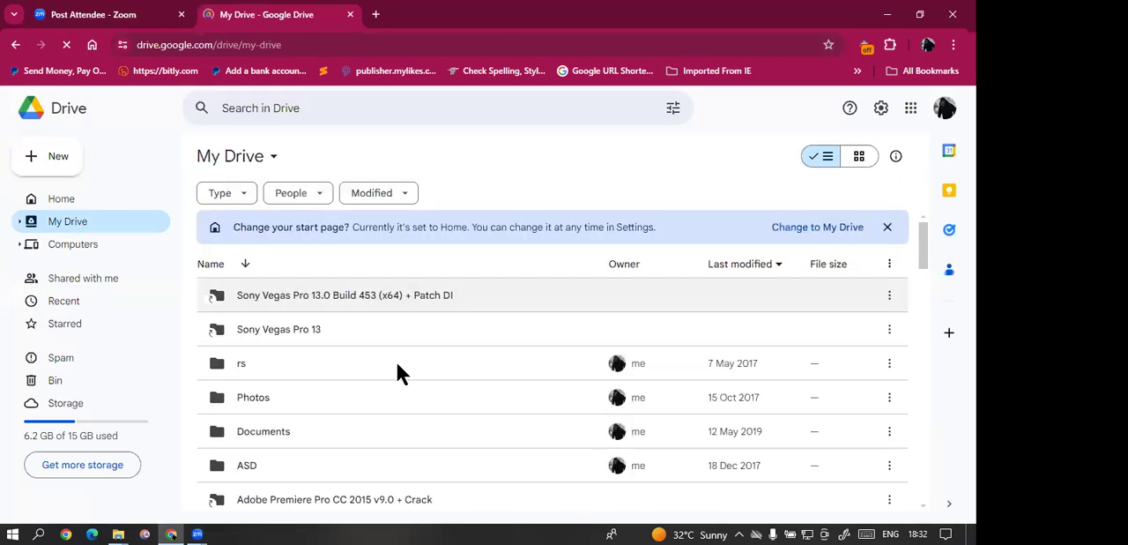
scroll(397, 363, "down", 2)
scroll(396, 363, "down", 1)
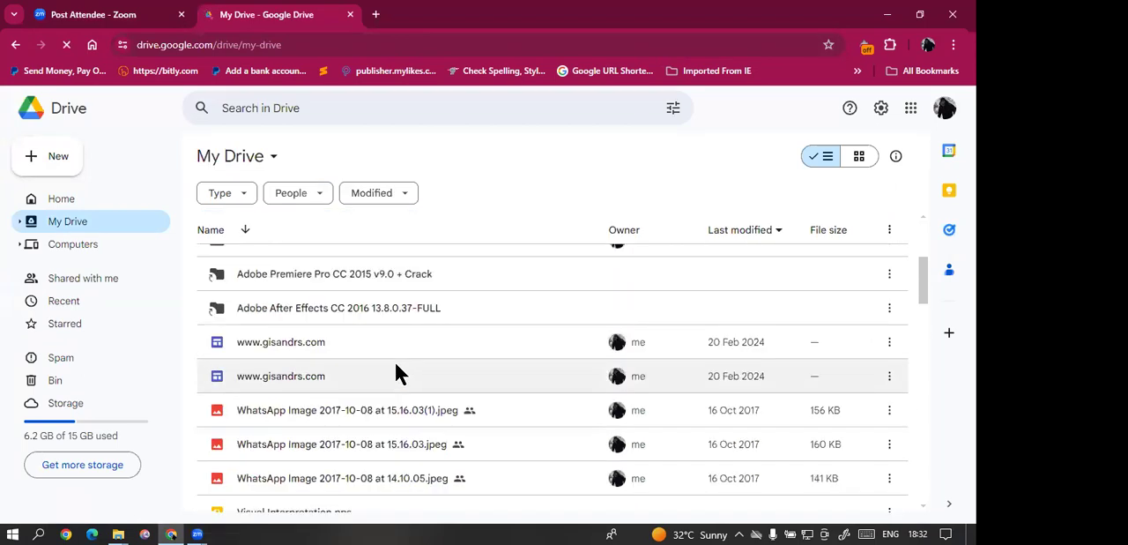
scroll(384, 366, "down", 5)
scroll(436, 330, "down", 2)
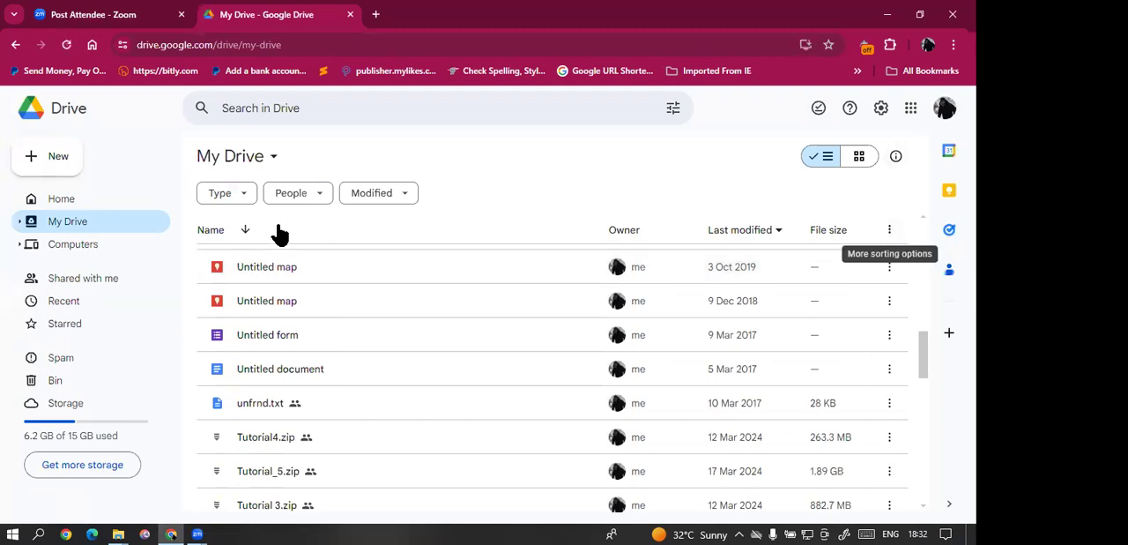
right_click(193, 469)
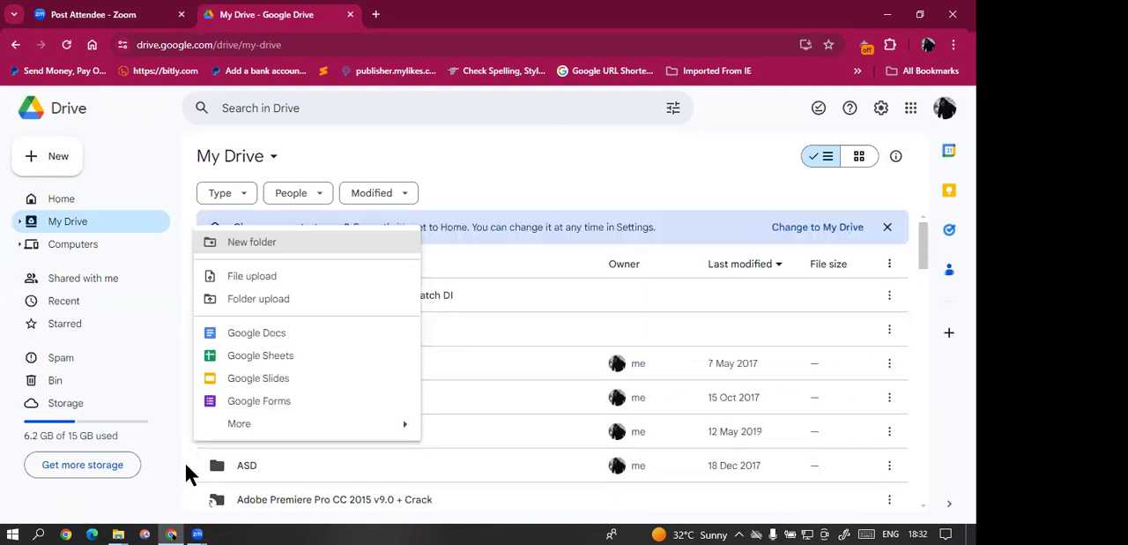
left_click(293, 300)
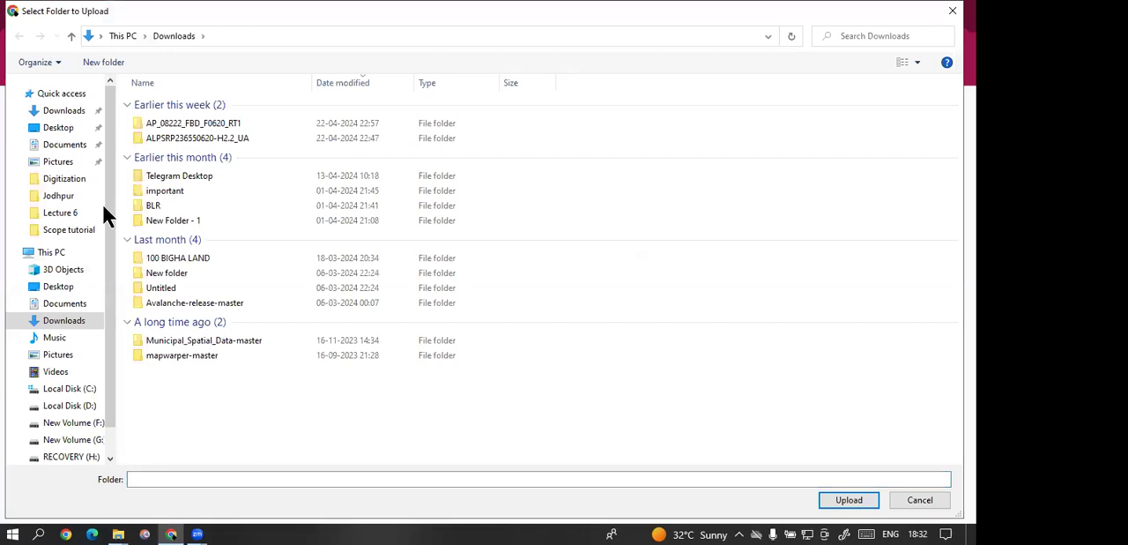
left_click(58, 128)
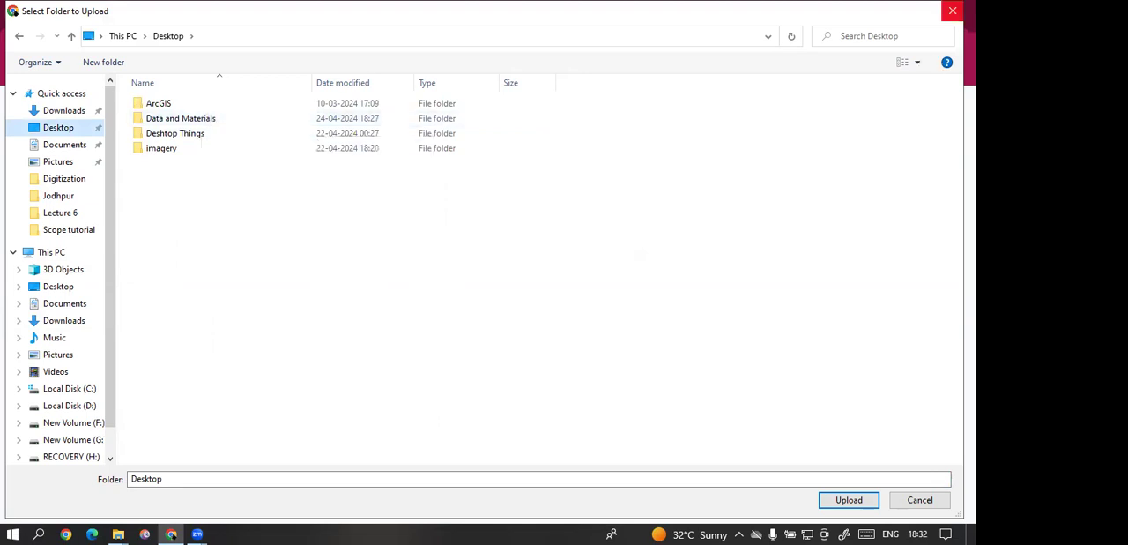
key("Escape")
Step: Upload the Data and Materials ZIP archive from the Desktop folder to My Drive
scroll(494, 441, "down", 5)
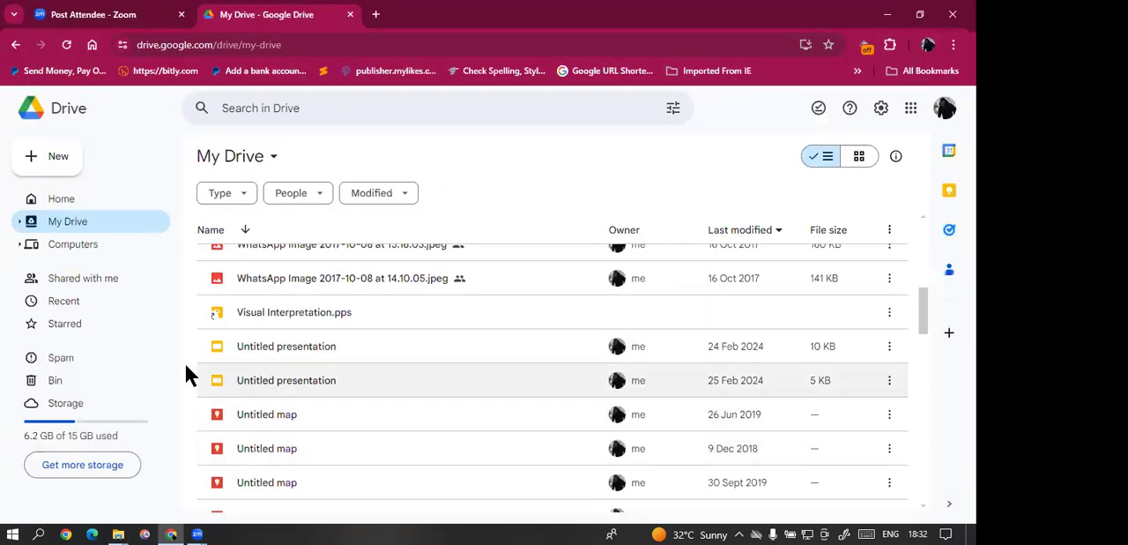
right_click(184, 365)
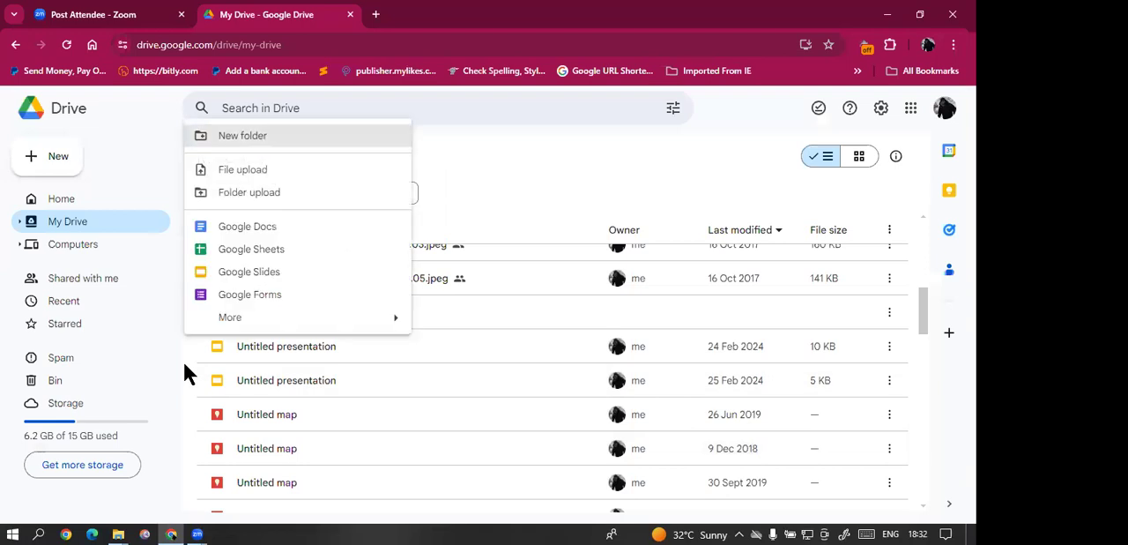
left_click(251, 172)
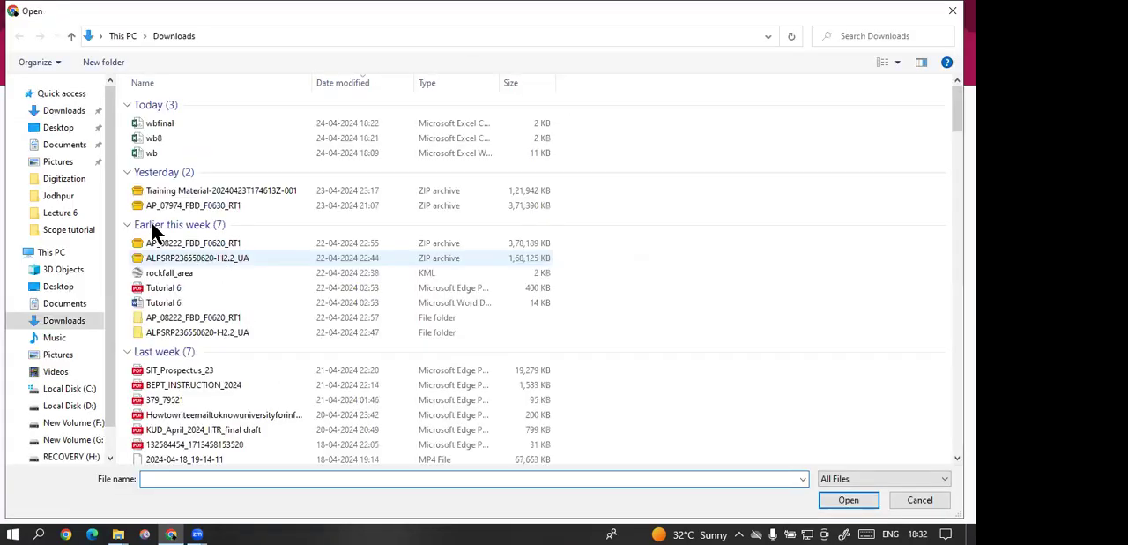
left_click(71, 132)
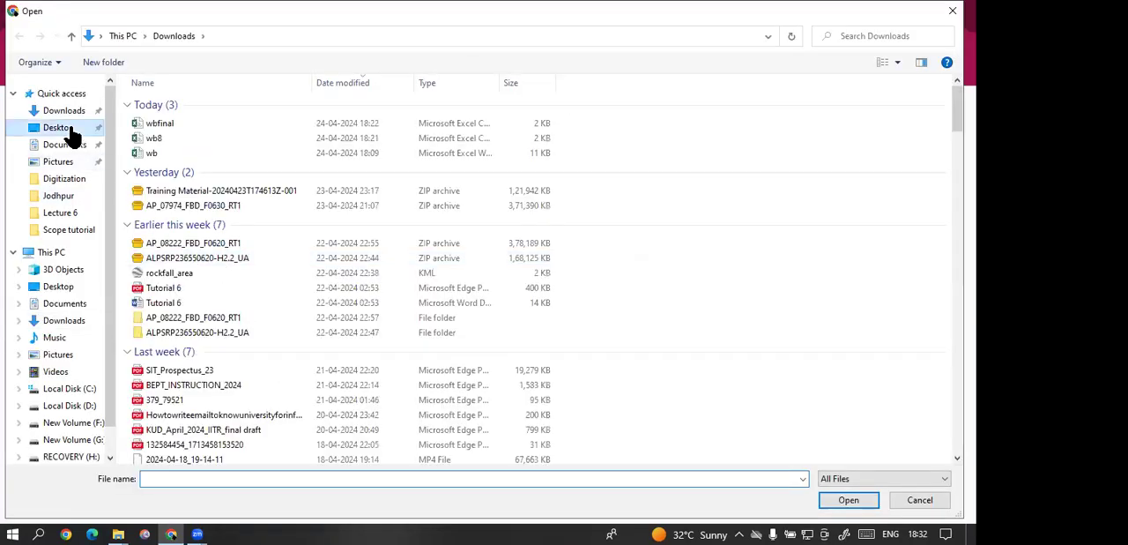
left_click(196, 223)
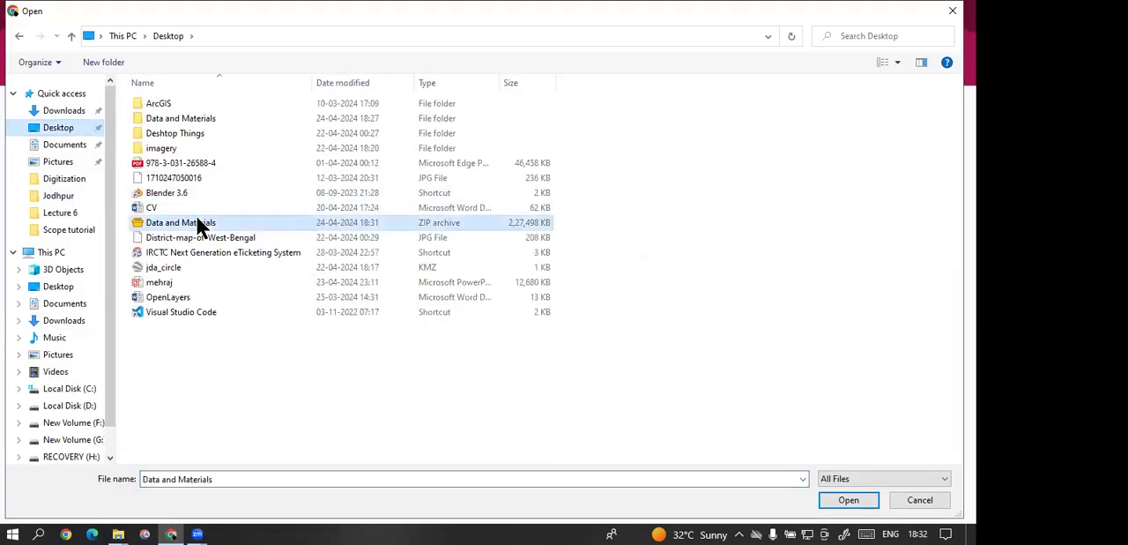
left_click(849, 500)
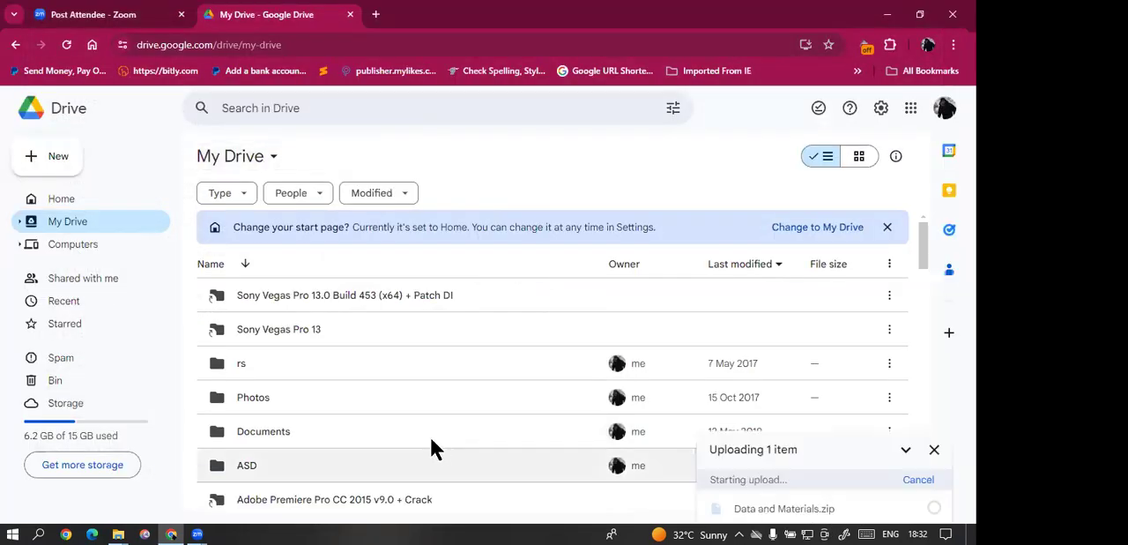
scroll(429, 441, "down", 3)
scroll(431, 445, "down", 5)
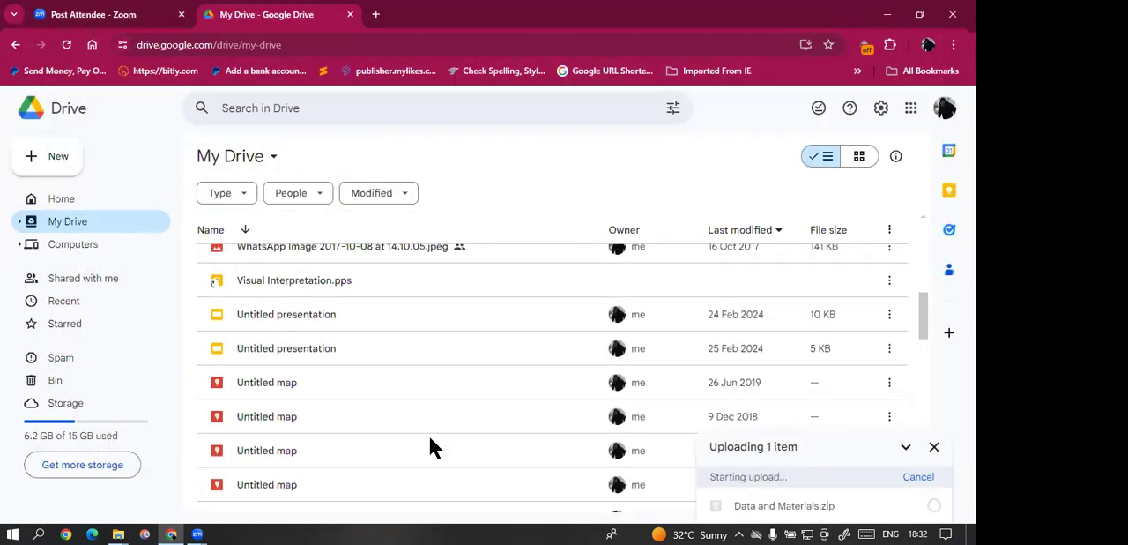
scroll(428, 436, "down", 2)
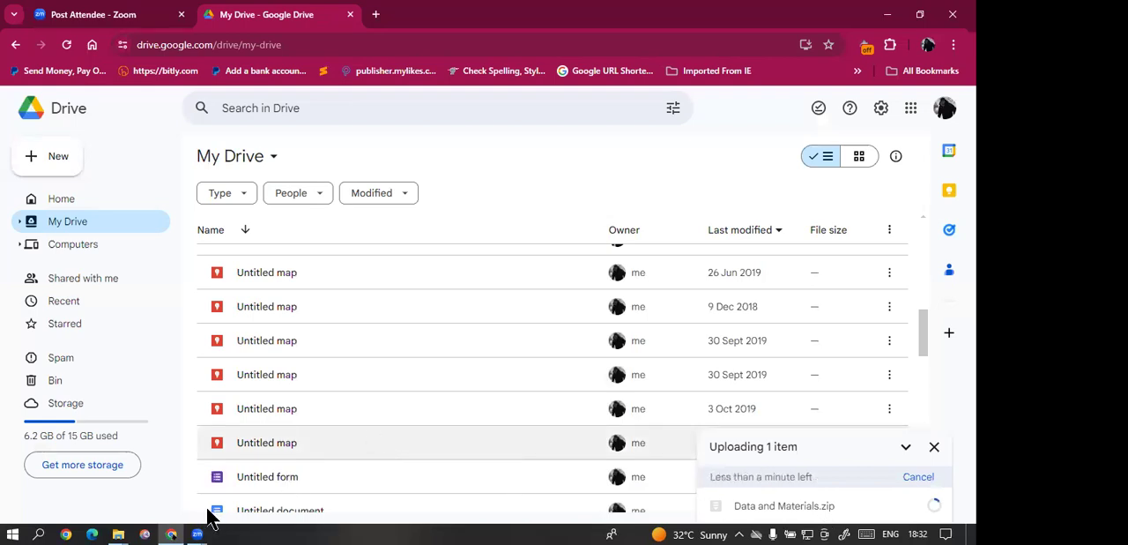
Step: Switch to Google Earth Pro by finding it in the Windows search, and dismiss its start-up tips
left_click(41, 534)
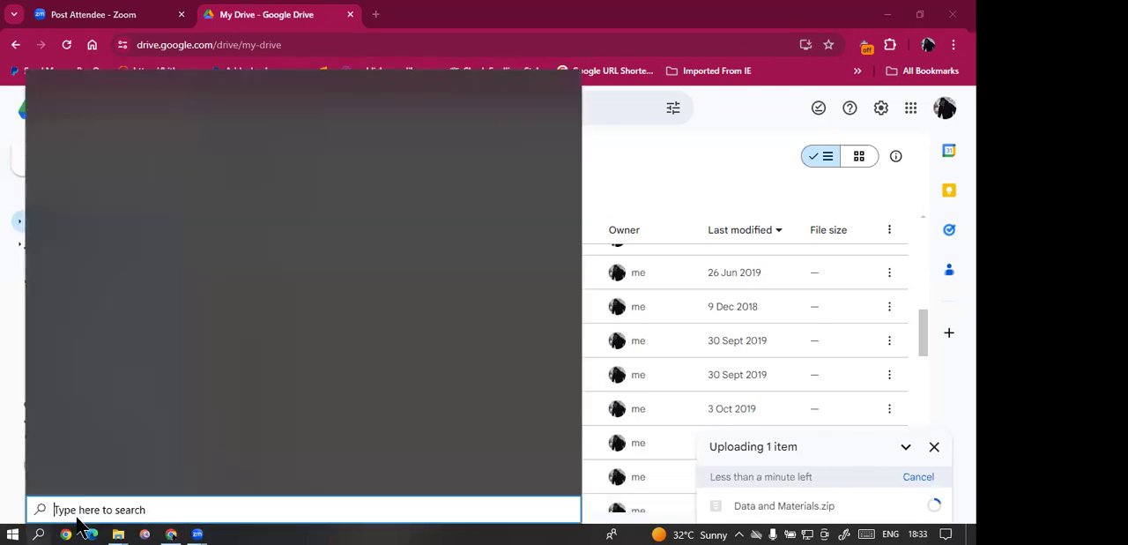
type("gl")
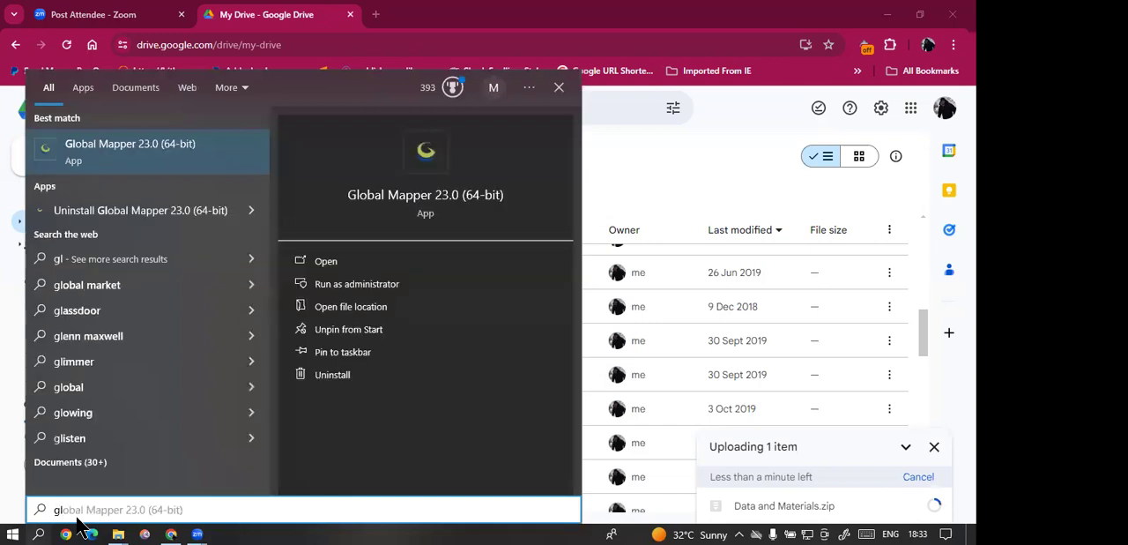
key("BackSpace")
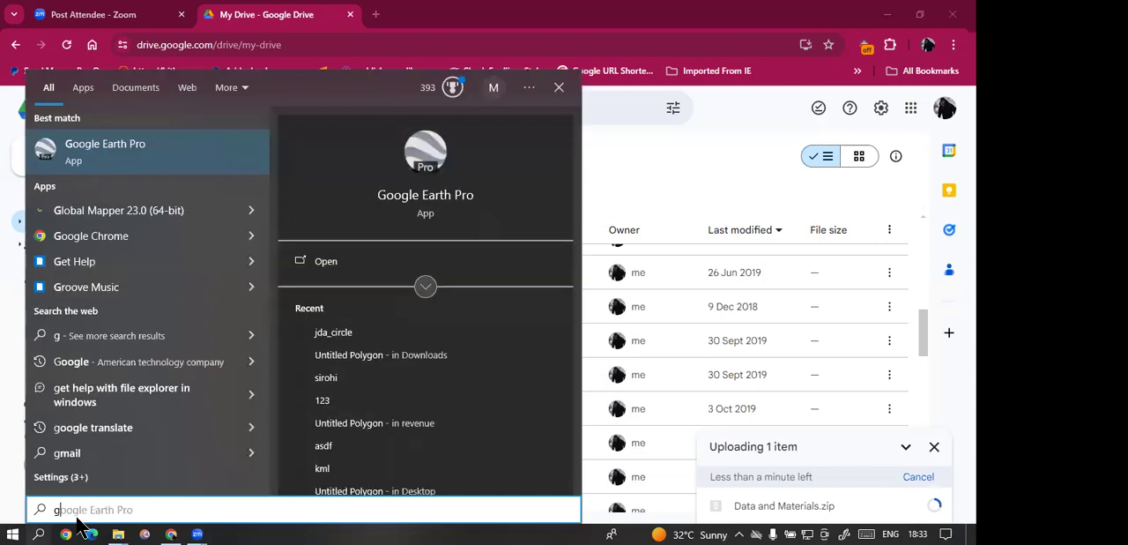
type("o")
key("Return")
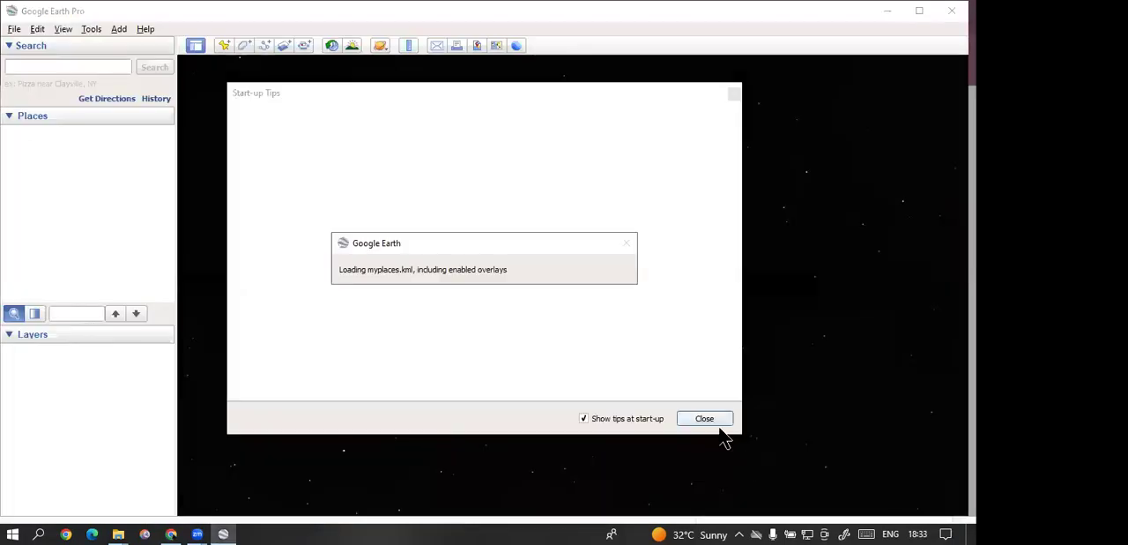
left_click(708, 420)
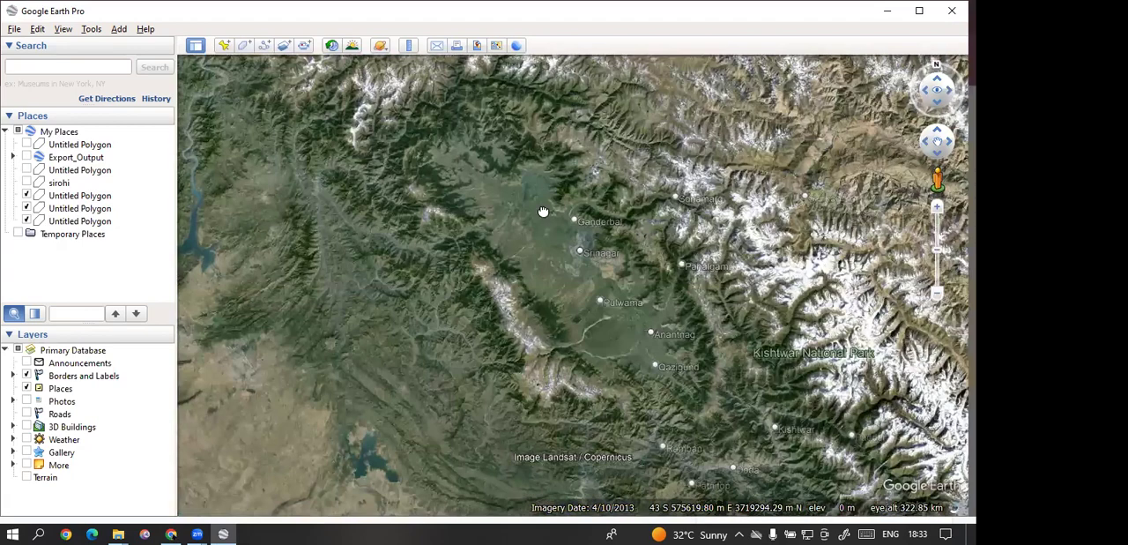
Step: Examine the satellite imagery from Kashmir to Himachal Pradesh, closing in on the Vaishno Devi Temple in Kullu beside the Beas River
scroll(544, 212, "down", 3)
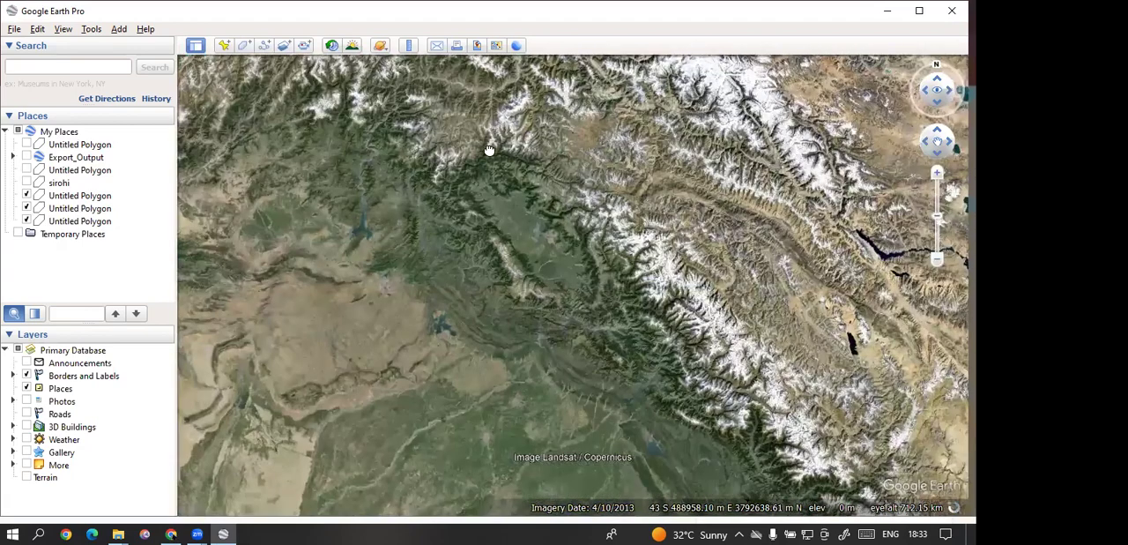
scroll(563, 210, "down", 3)
double_click(579, 228)
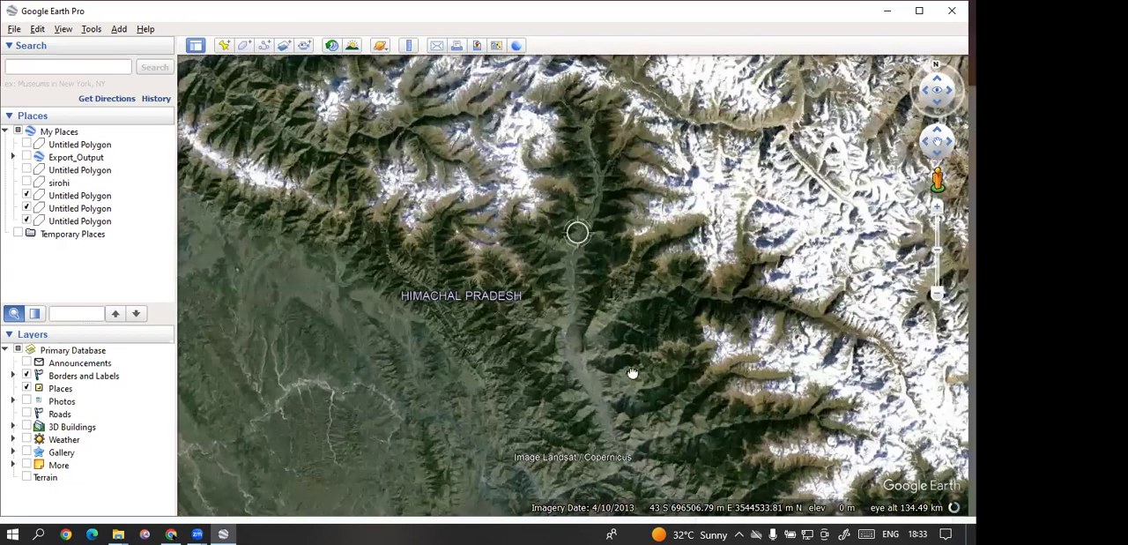
scroll(535, 276, "up", 3)
left_click_drag(632, 373, 581, 461)
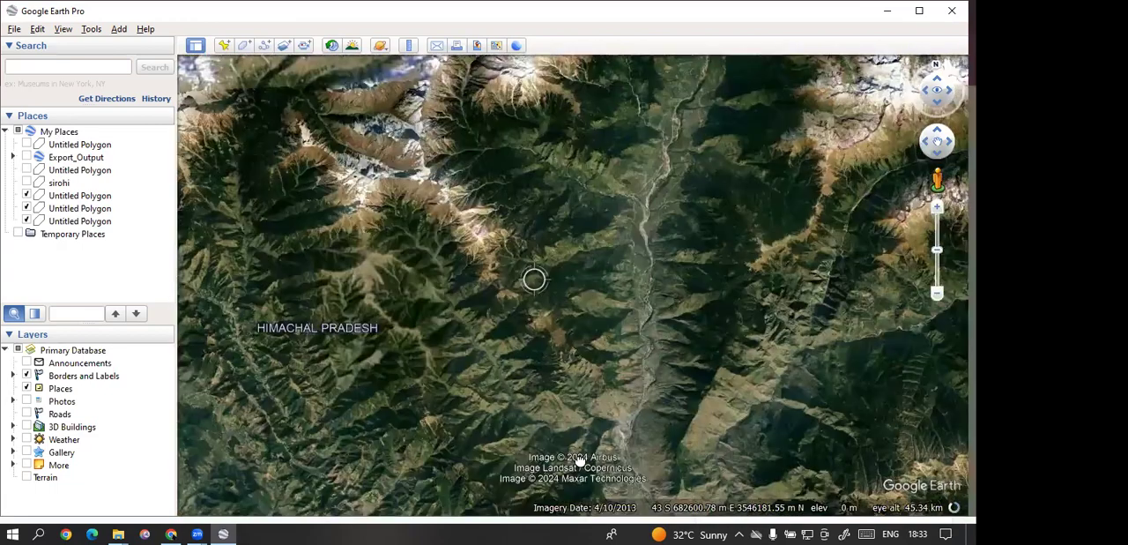
left_click_drag(490, 362, 538, 155)
scroll(541, 282, "up", 2)
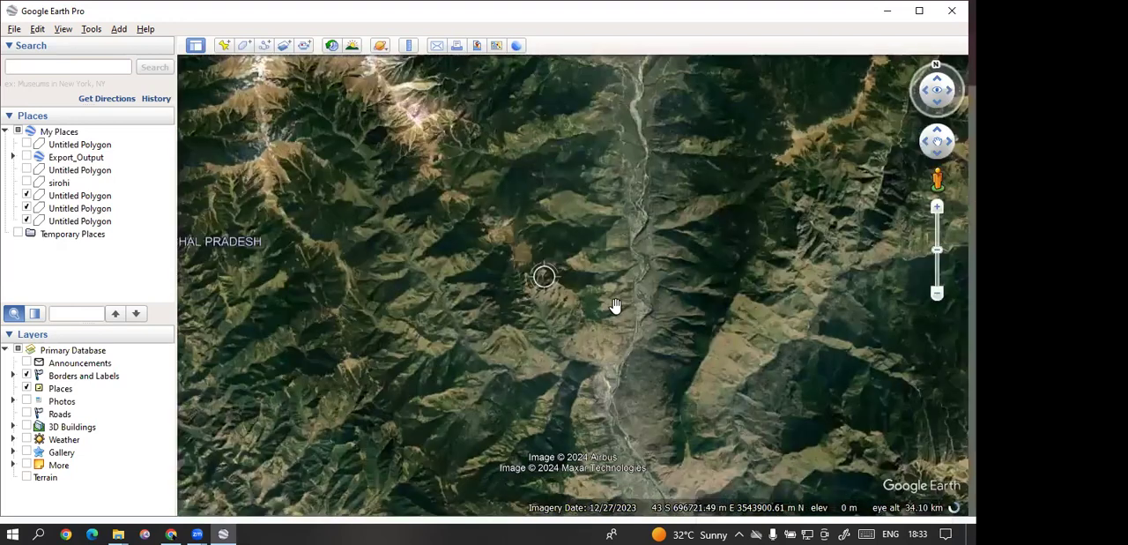
scroll(709, 348, "up", 2)
scroll(696, 346, "up", 2)
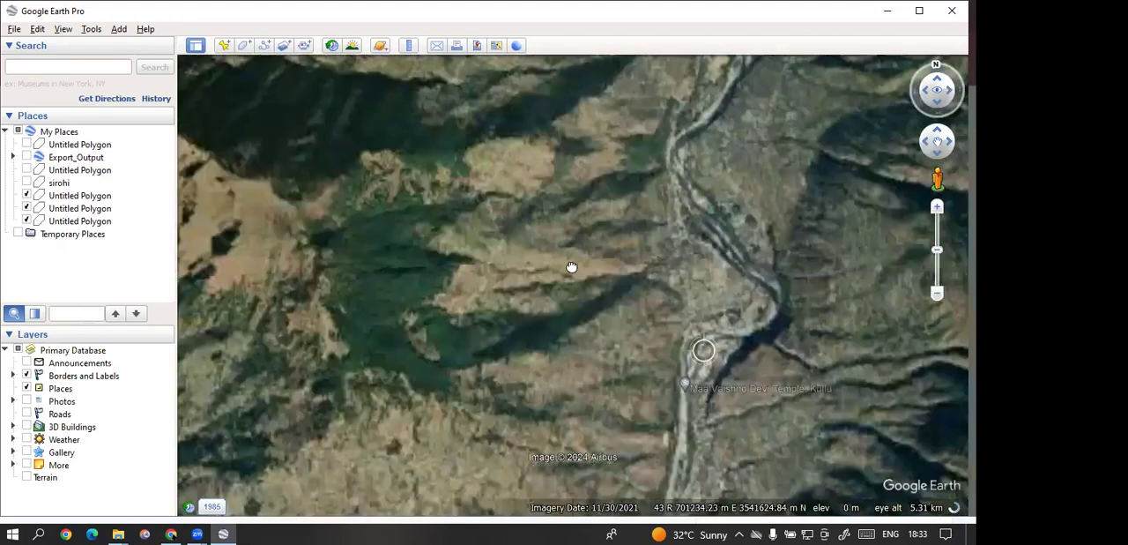
scroll(541, 326, "up", 2)
scroll(542, 344, "up", 2)
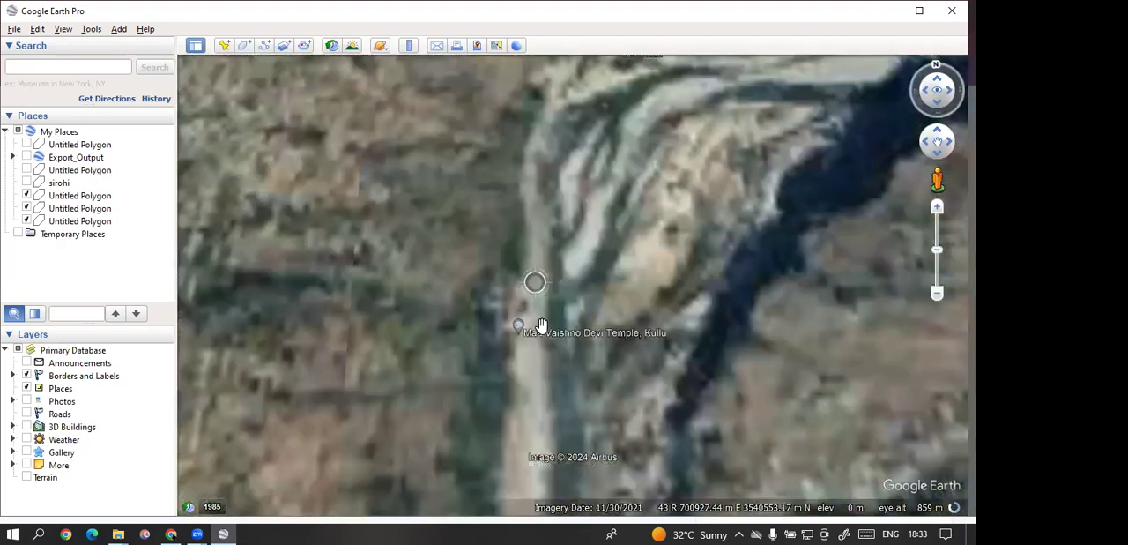
scroll(572, 368, "up", 2)
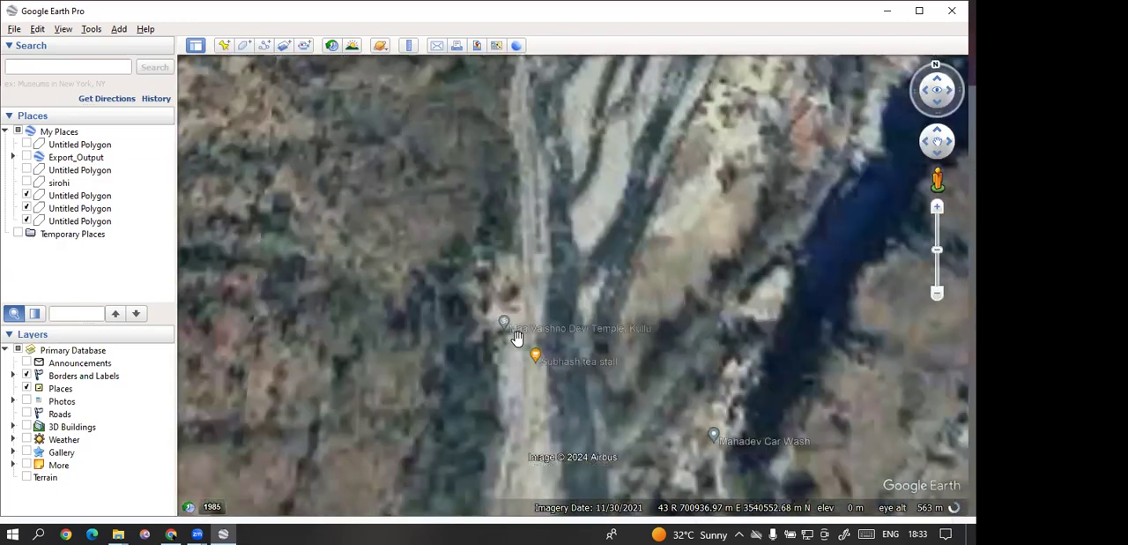
scroll(517, 337, "up", 2)
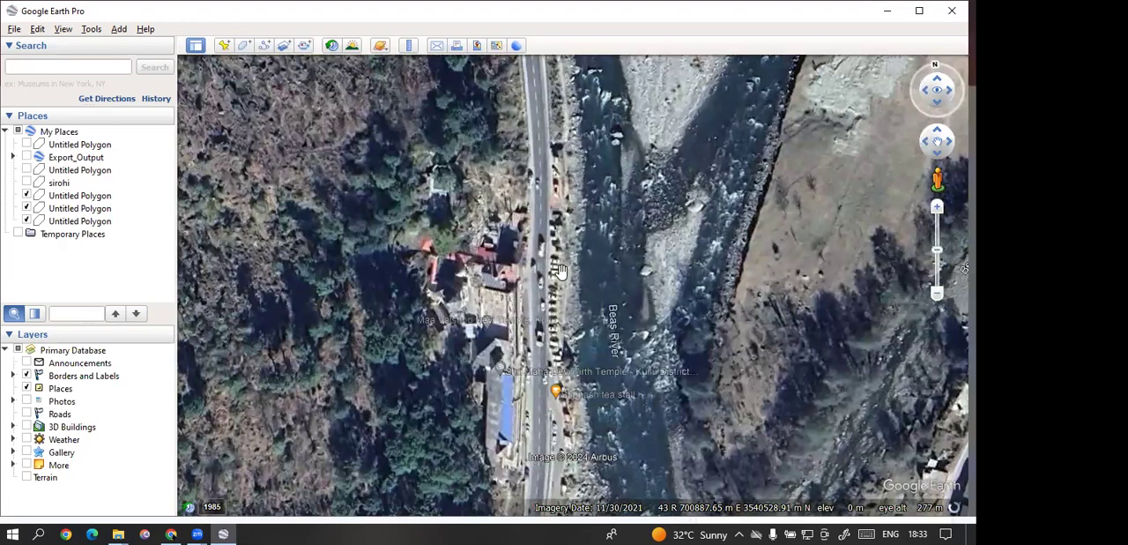
Step: Draw a four-cornered polygon over the Maa Vaishno Devi Temple grounds, reaching across the road beside the Beas River, and keep the default name
left_click_drag(517, 266, 506, 242)
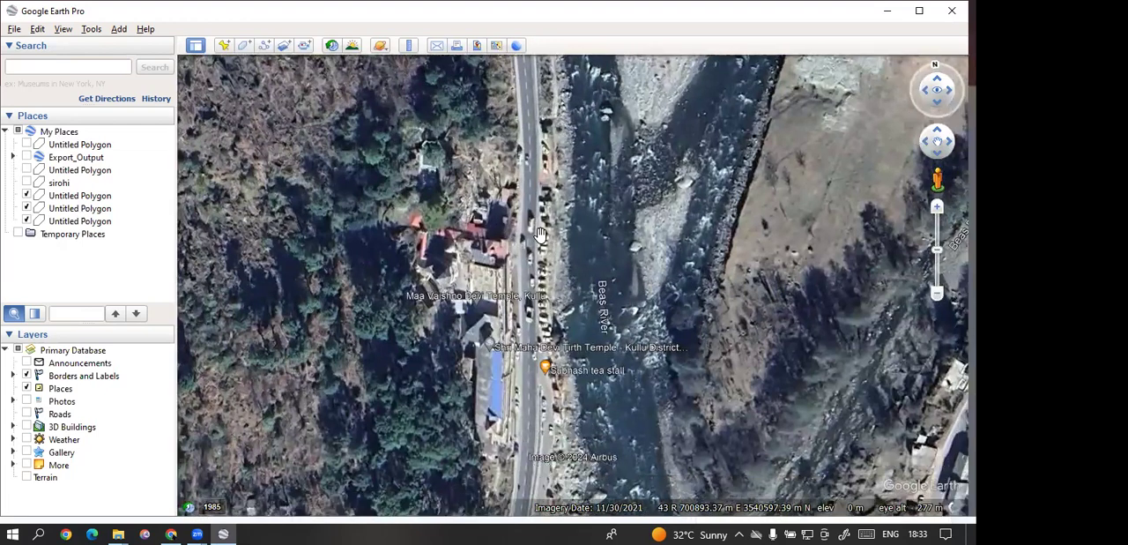
left_click(244, 45)
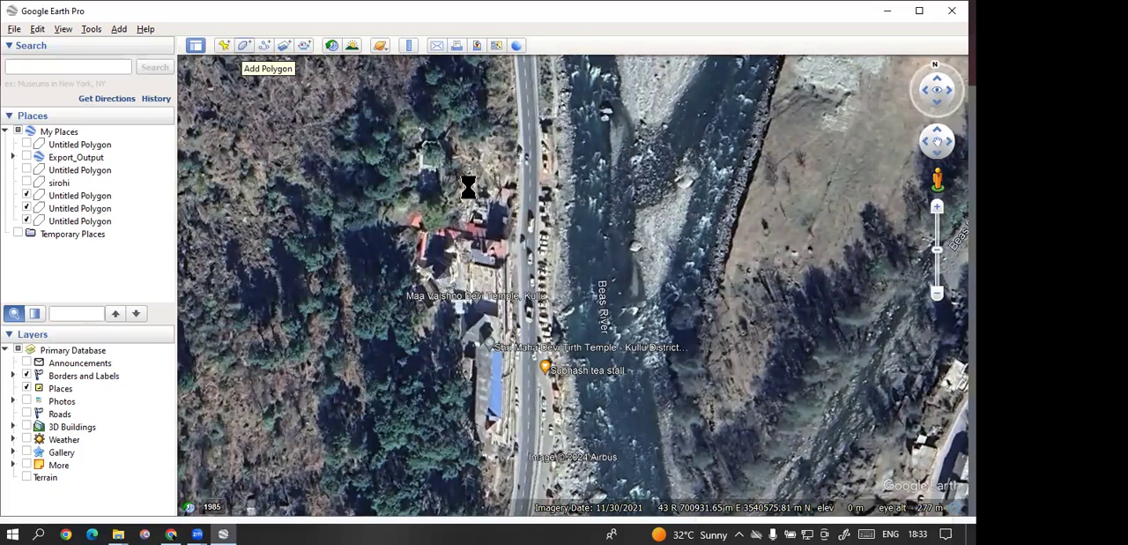
left_click(415, 218)
left_click(543, 219)
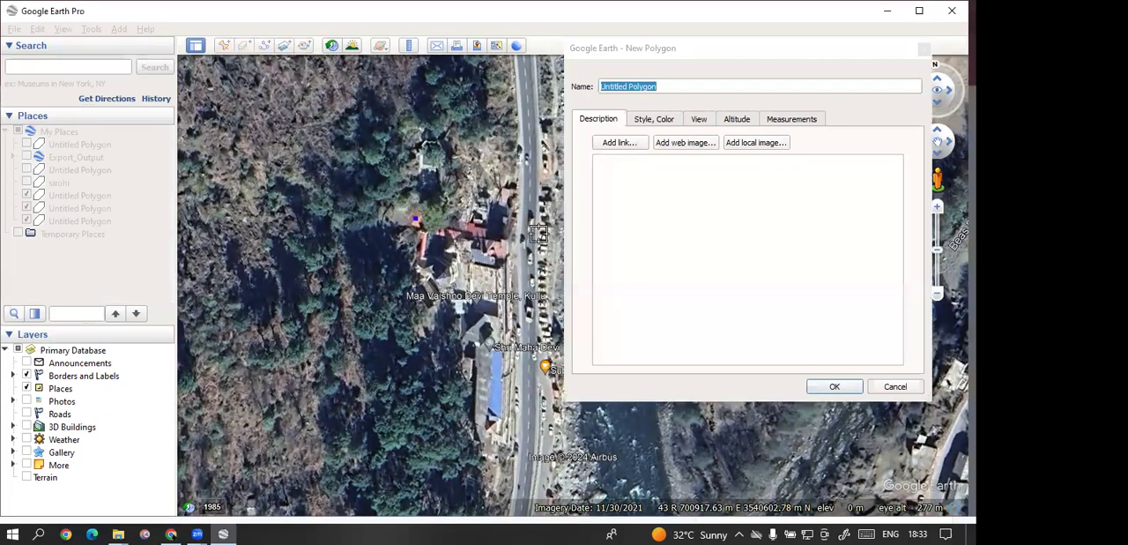
left_click(543, 353)
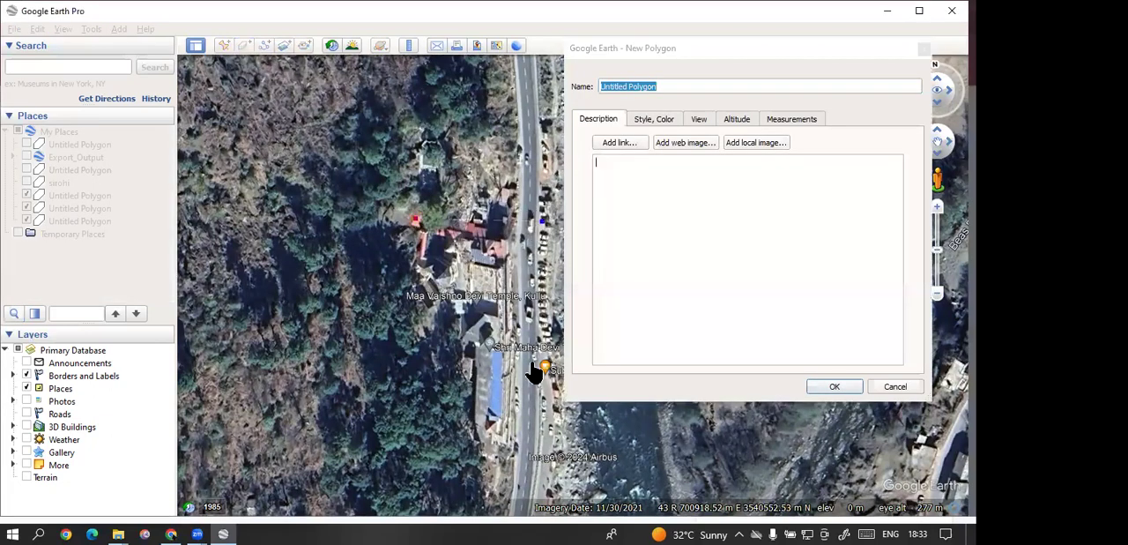
left_click(406, 365)
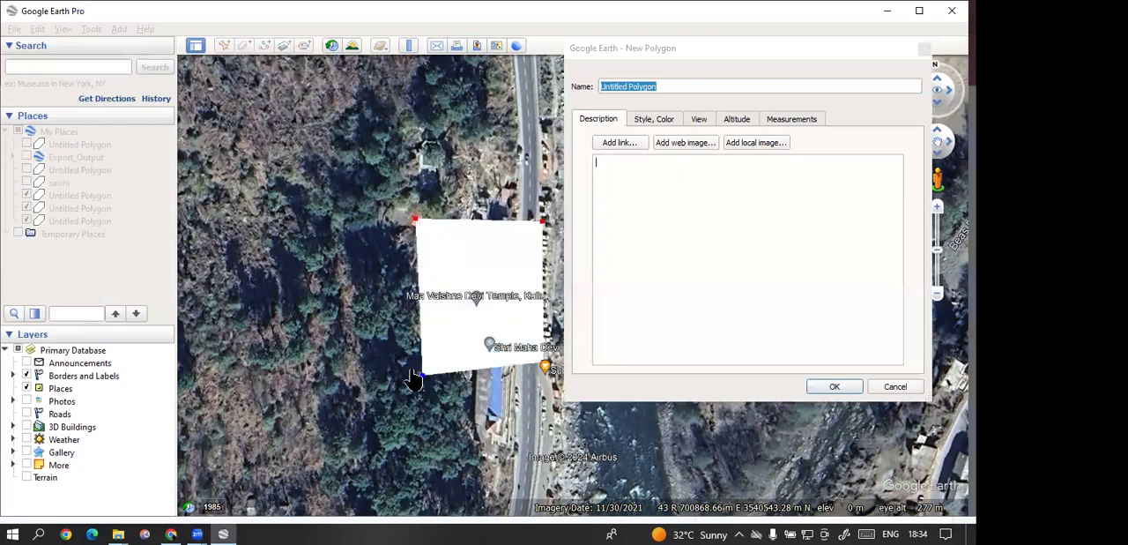
left_click(833, 387)
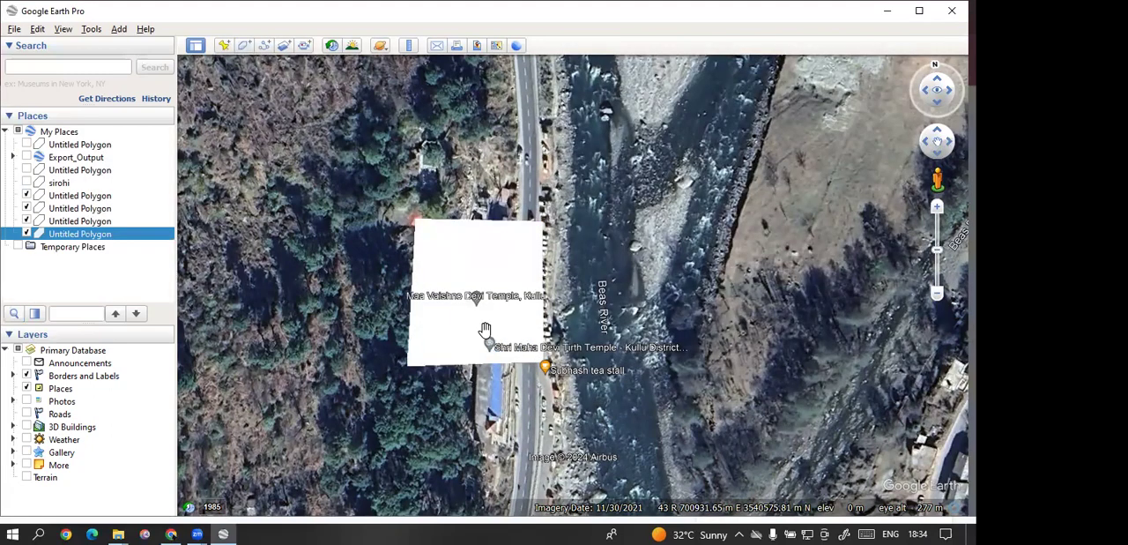
Step: Save the new temple polygon to the Desktop as a KMZ file named asdf
right_click(69, 233)
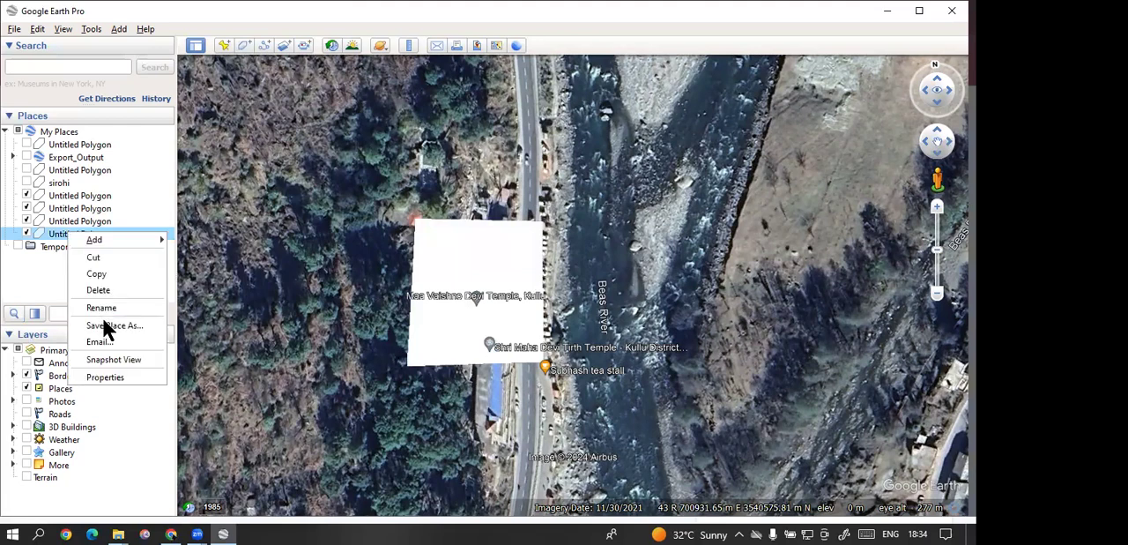
left_click(104, 326)
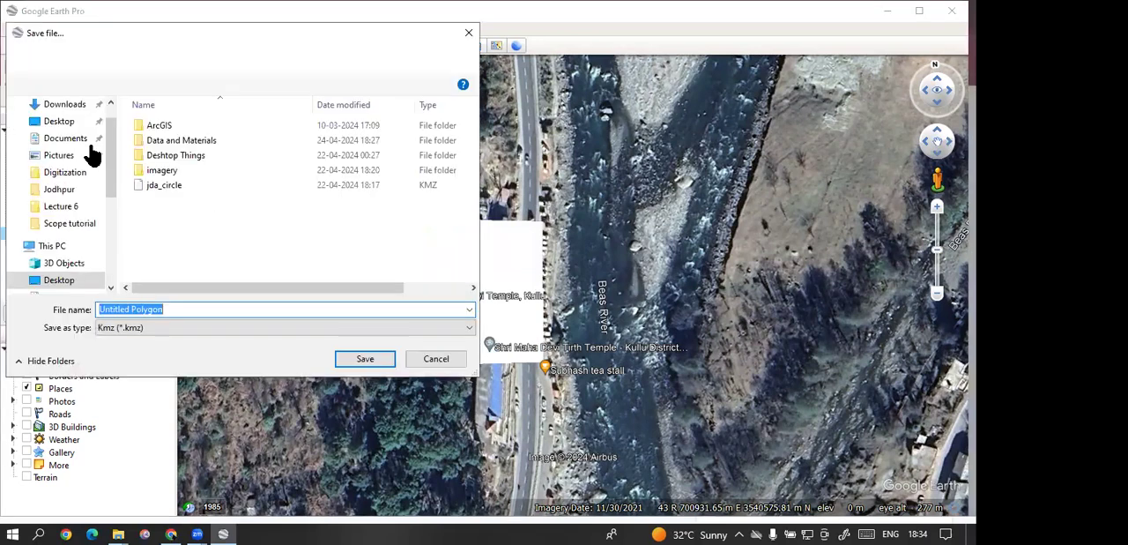
left_click(62, 121)
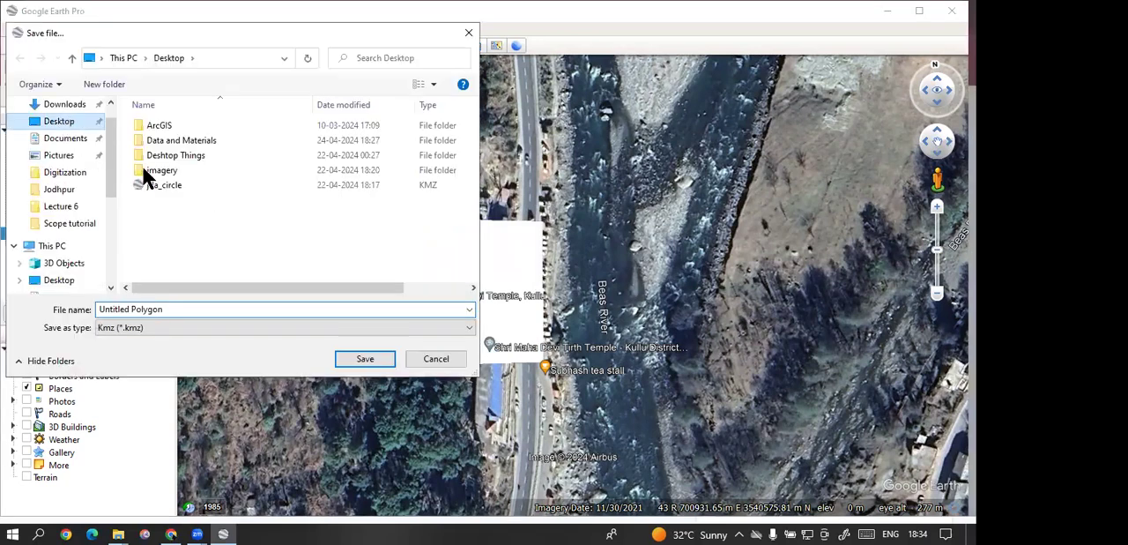
left_click(175, 305)
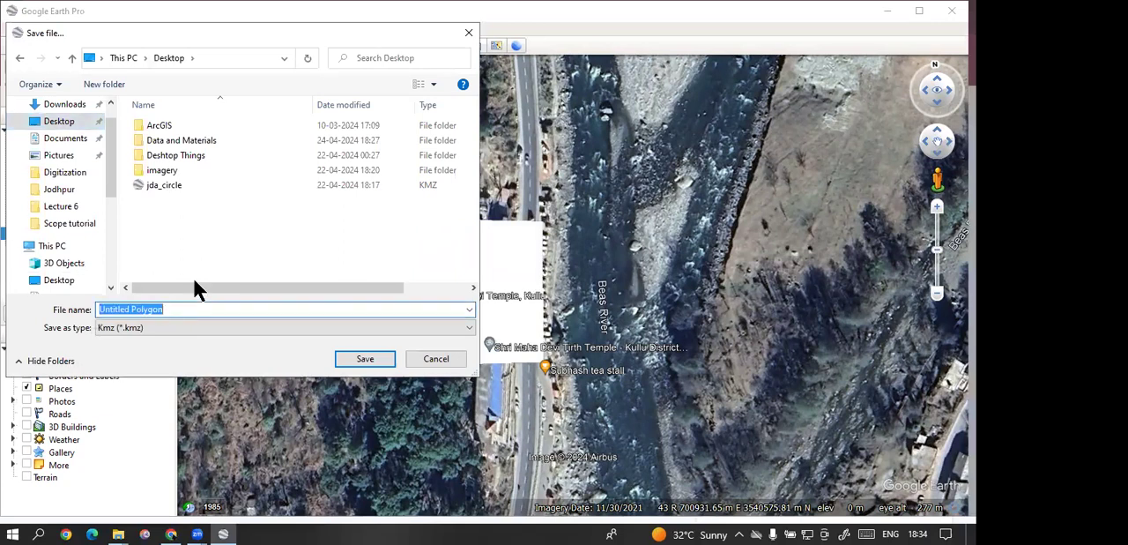
type("asdf")
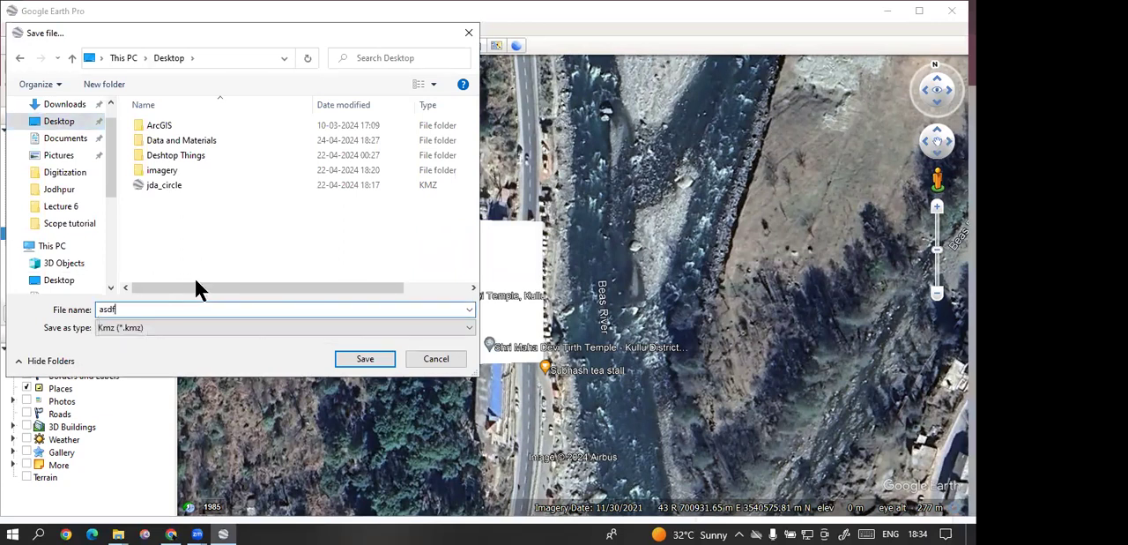
left_click(364, 360)
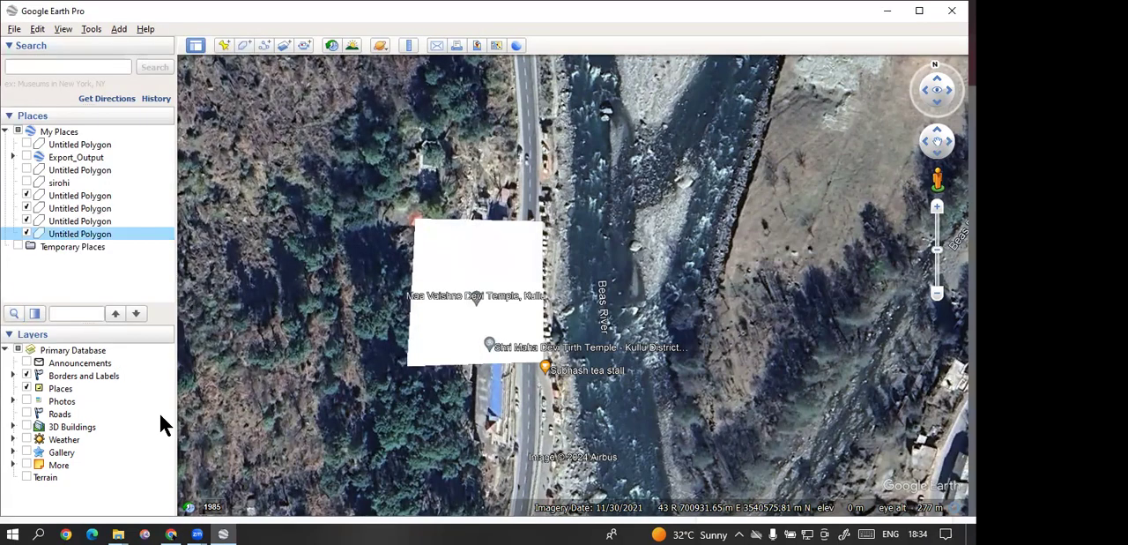
Step: Find Global Mapper 23.0 (64-bit) through the Windows search and launch it
left_click(40, 533)
type("glob")
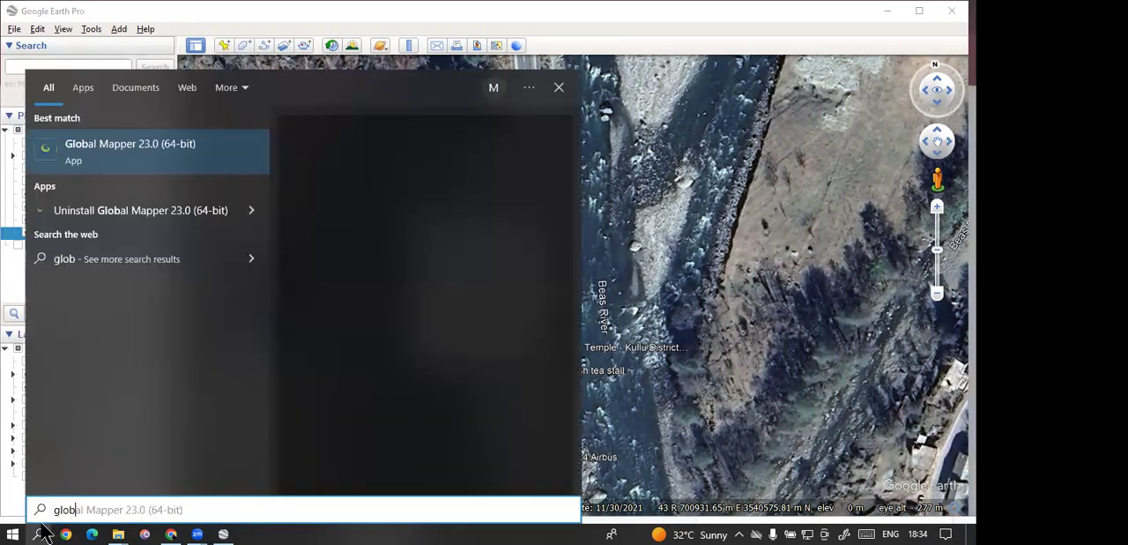
left_click(42, 532)
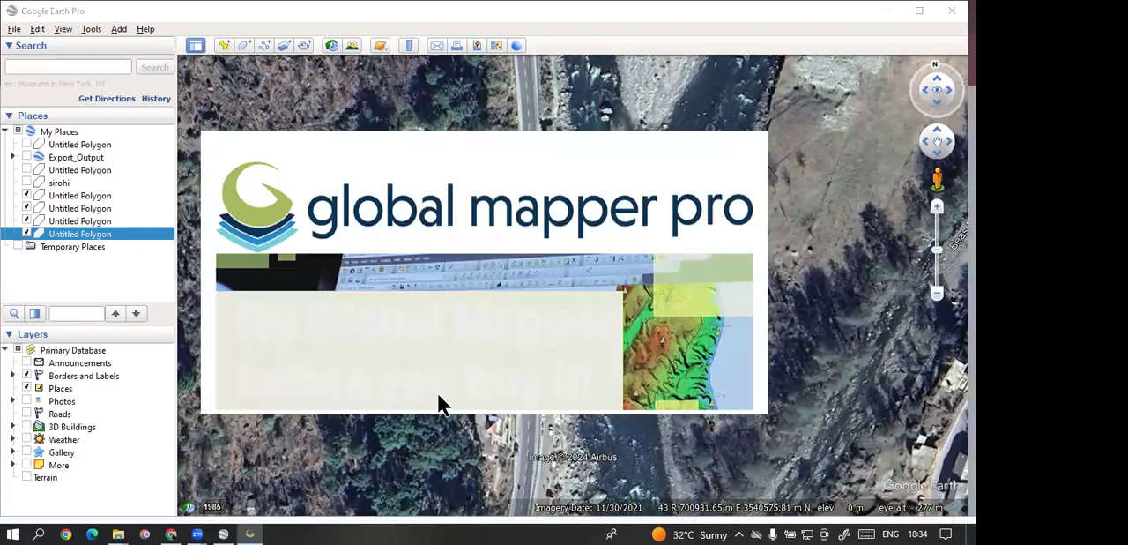
Step: Switch to Google Drive, locate the uploaded Data and Materials.zip and copy its sharing link, and return to Global Mapper
left_click(171, 533)
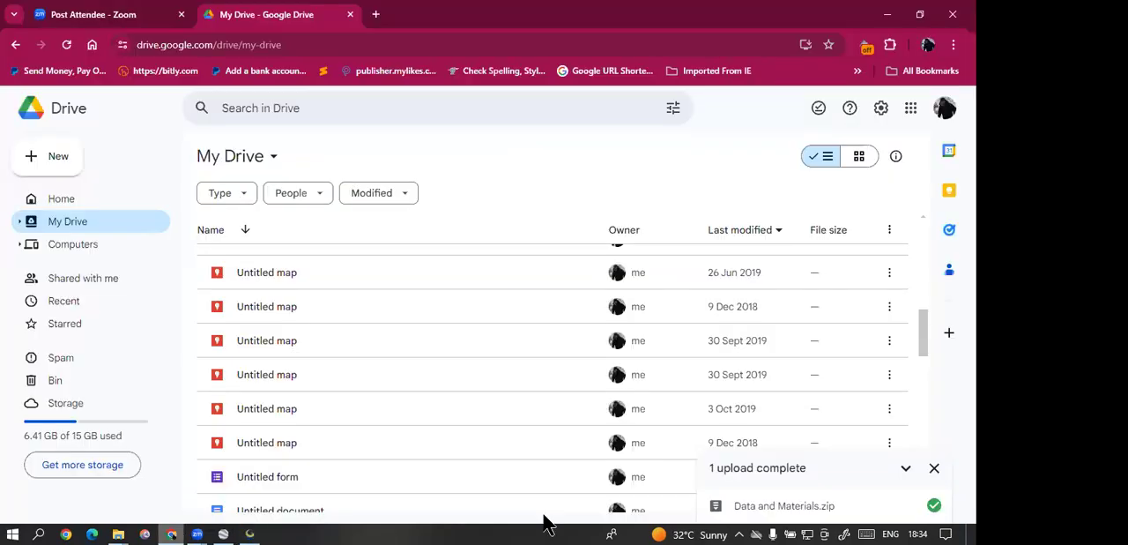
mouse_move(869, 517)
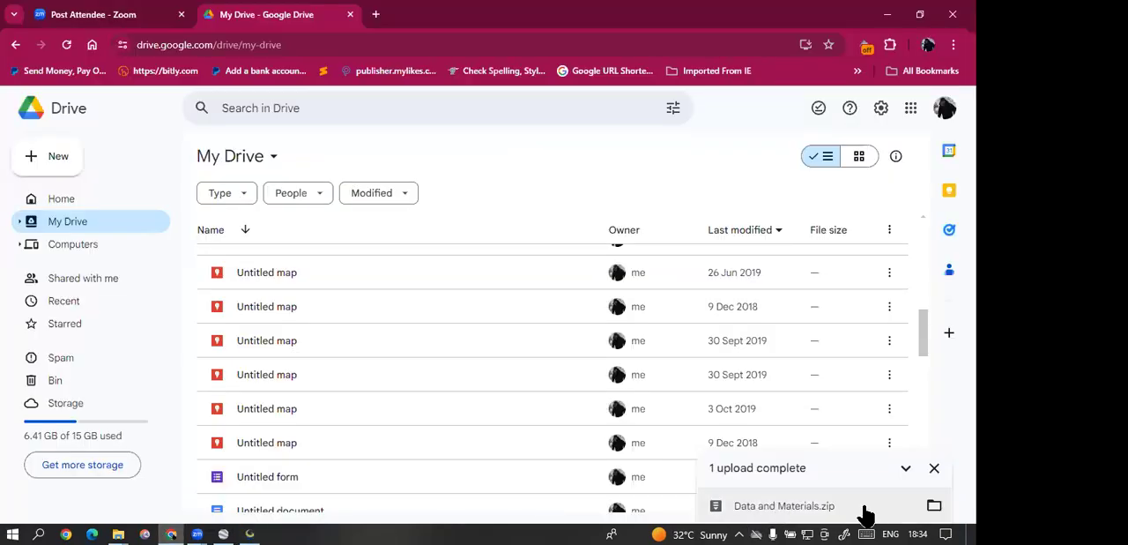
left_click(935, 507)
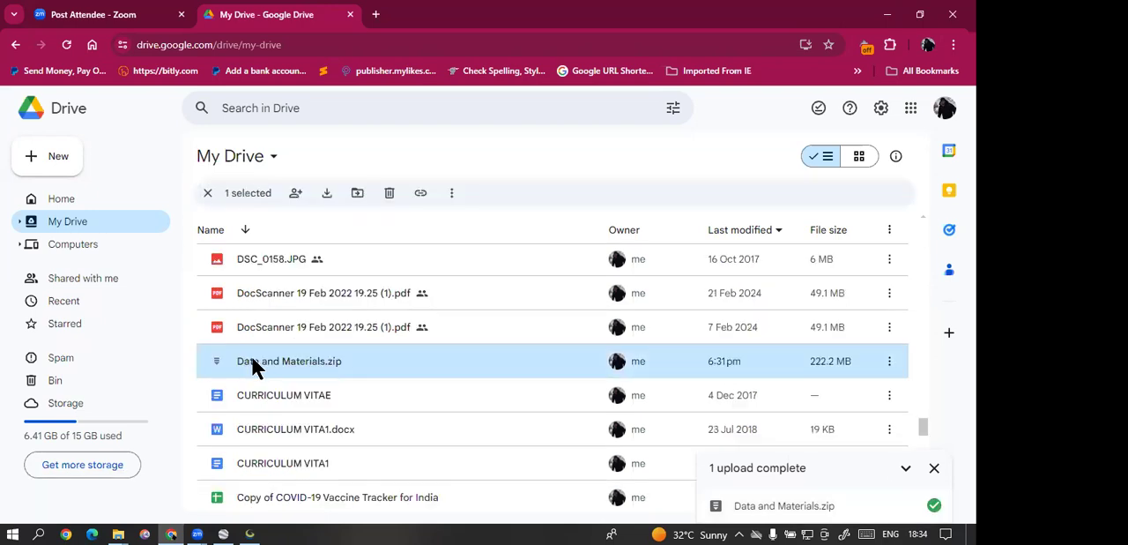
right_click(253, 365)
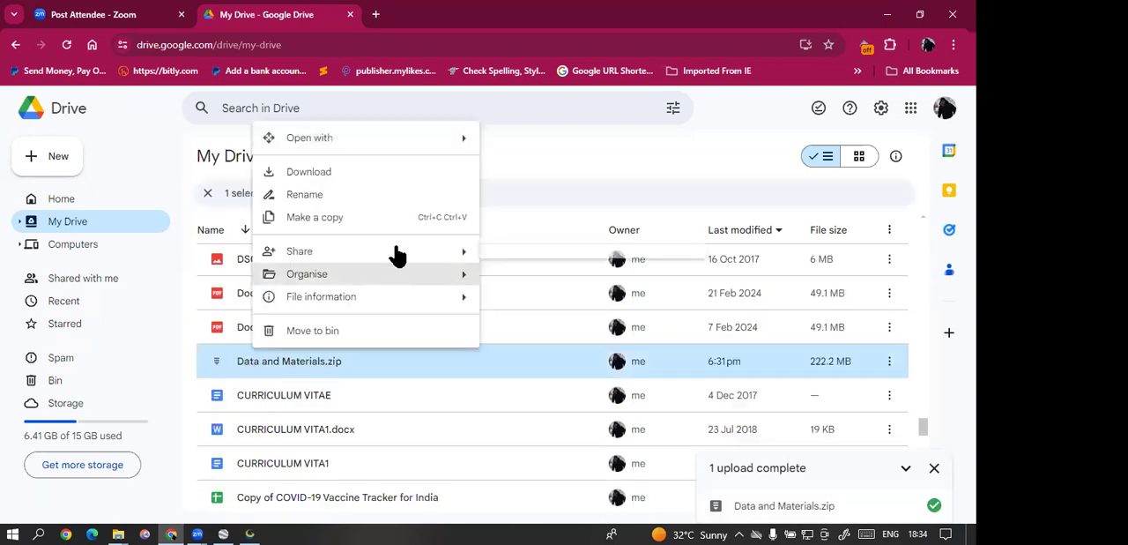
mouse_move(381, 253)
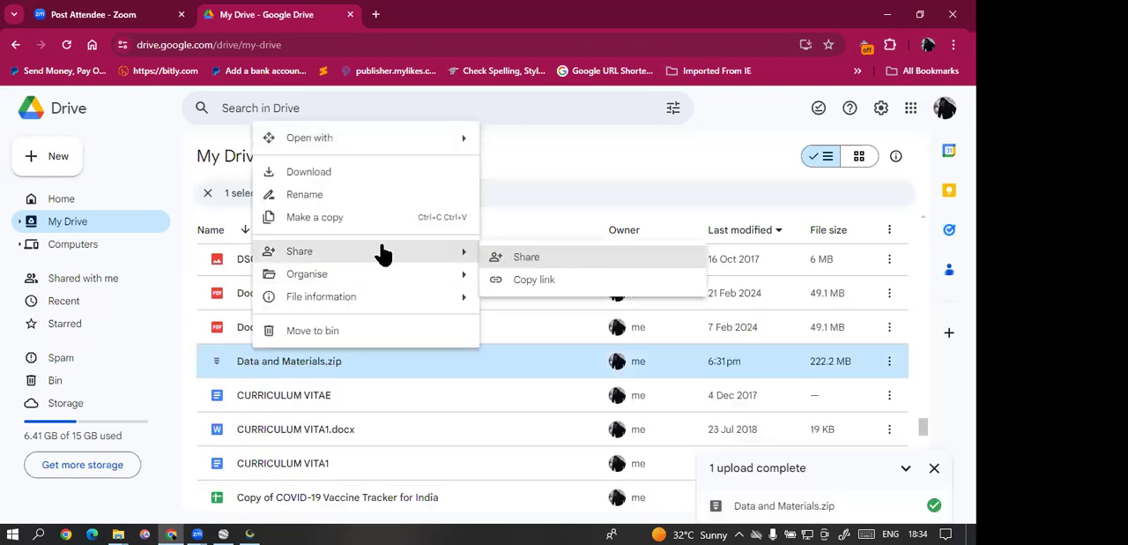
left_click(532, 278)
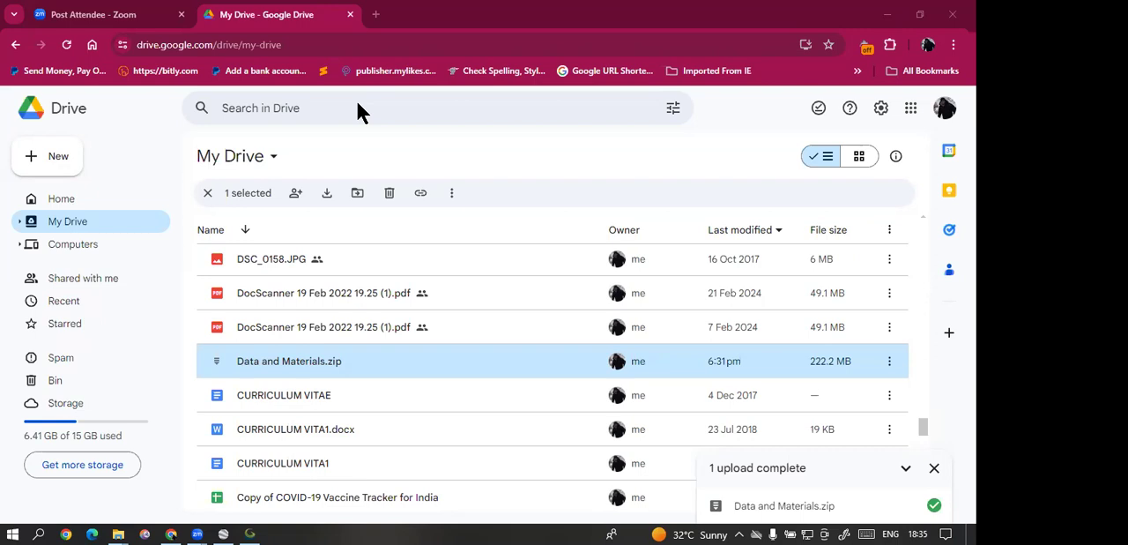
left_click(889, 24)
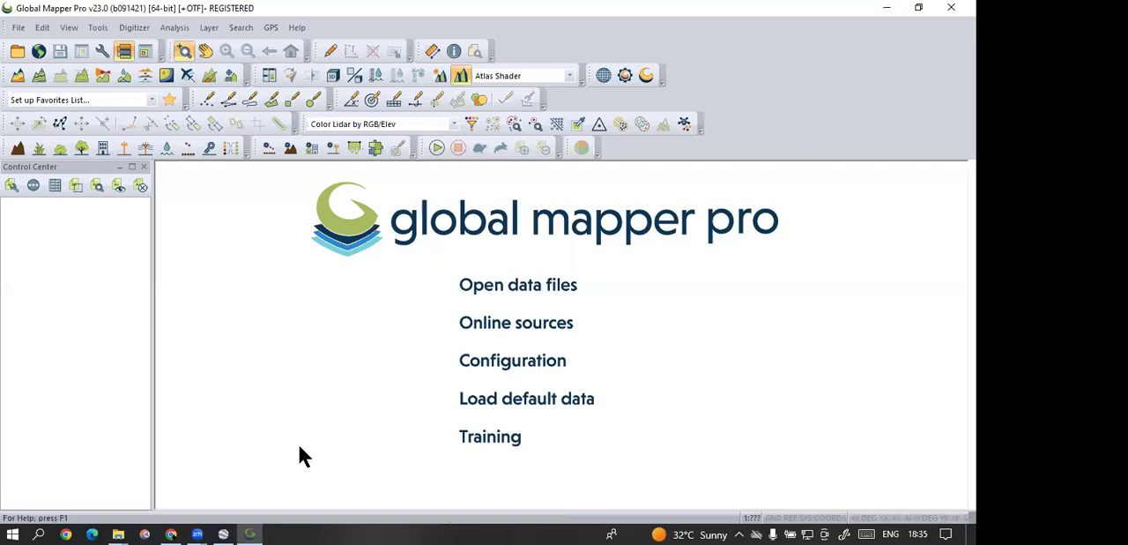